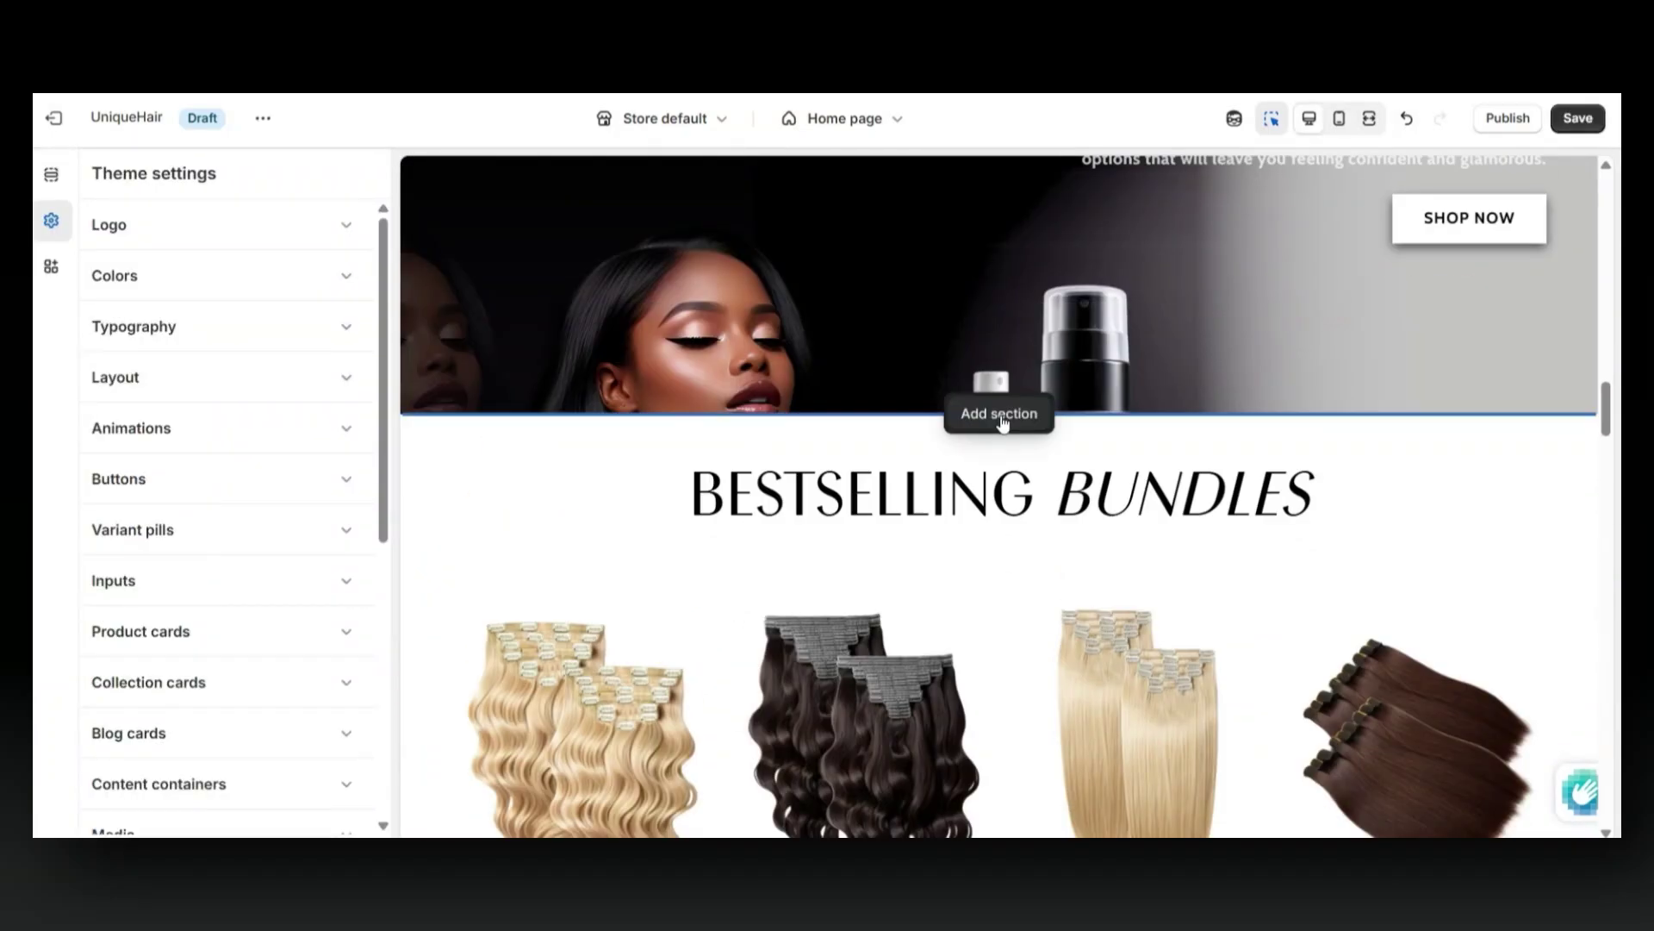
Add an Email signup section below the hero with a 20% off coupon heading.
left_click(1000, 414)
left_click(750, 825)
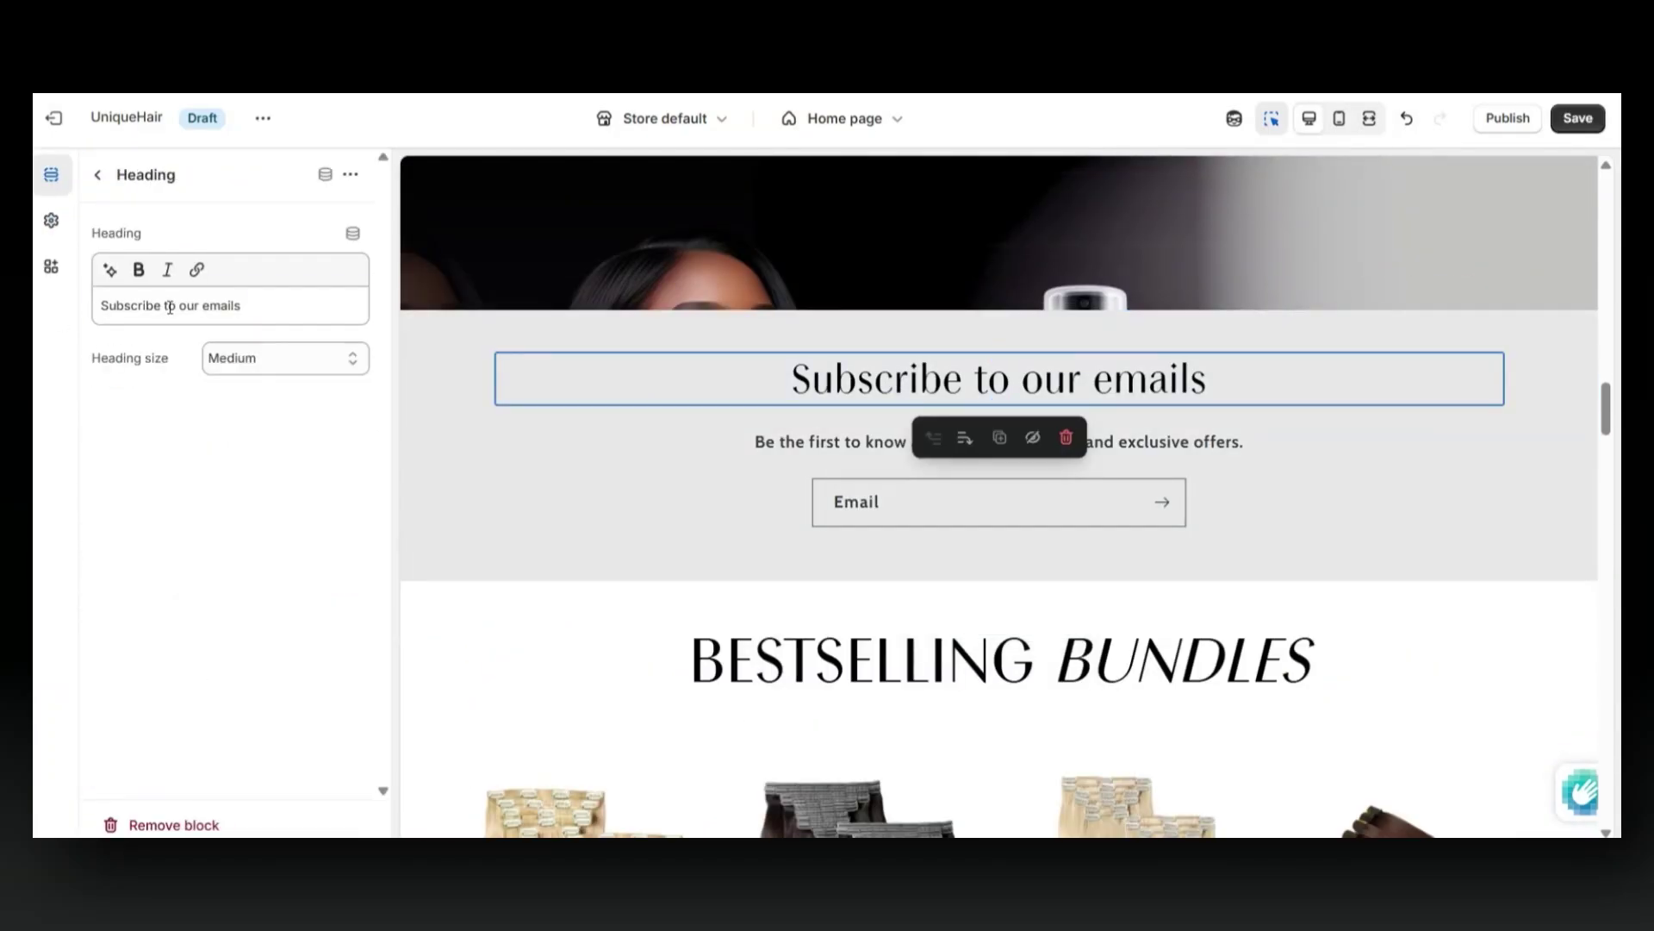
type("Get A 20% Off Coupon When You Join Our Email List")
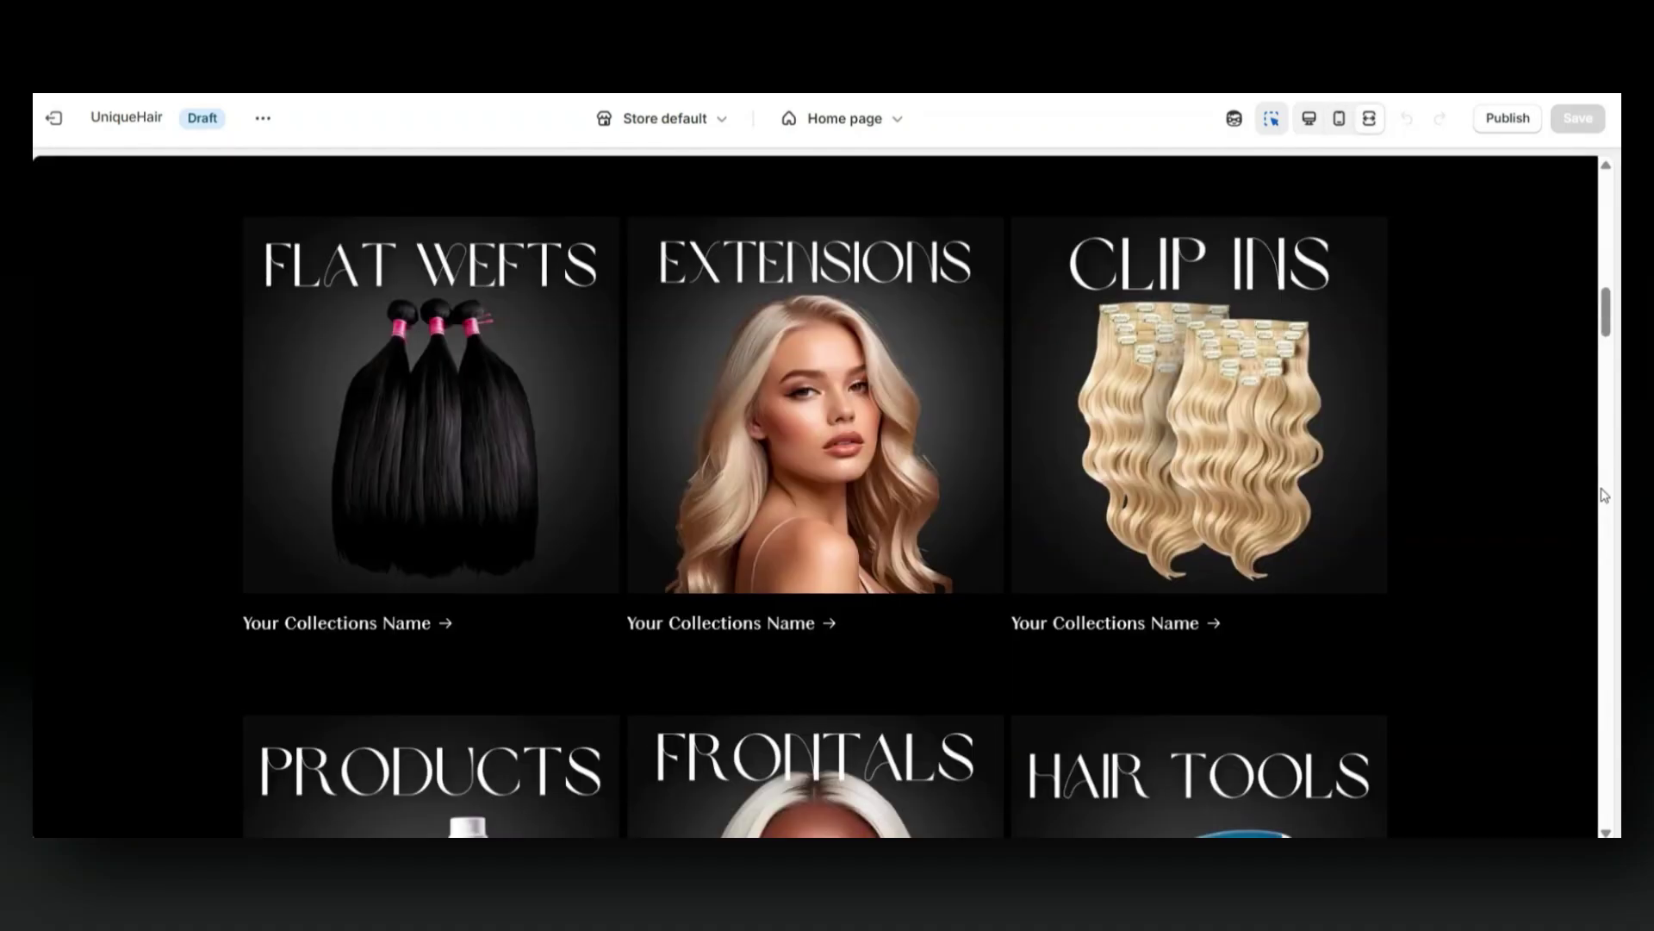
scroll(827, 483, "down", 10)
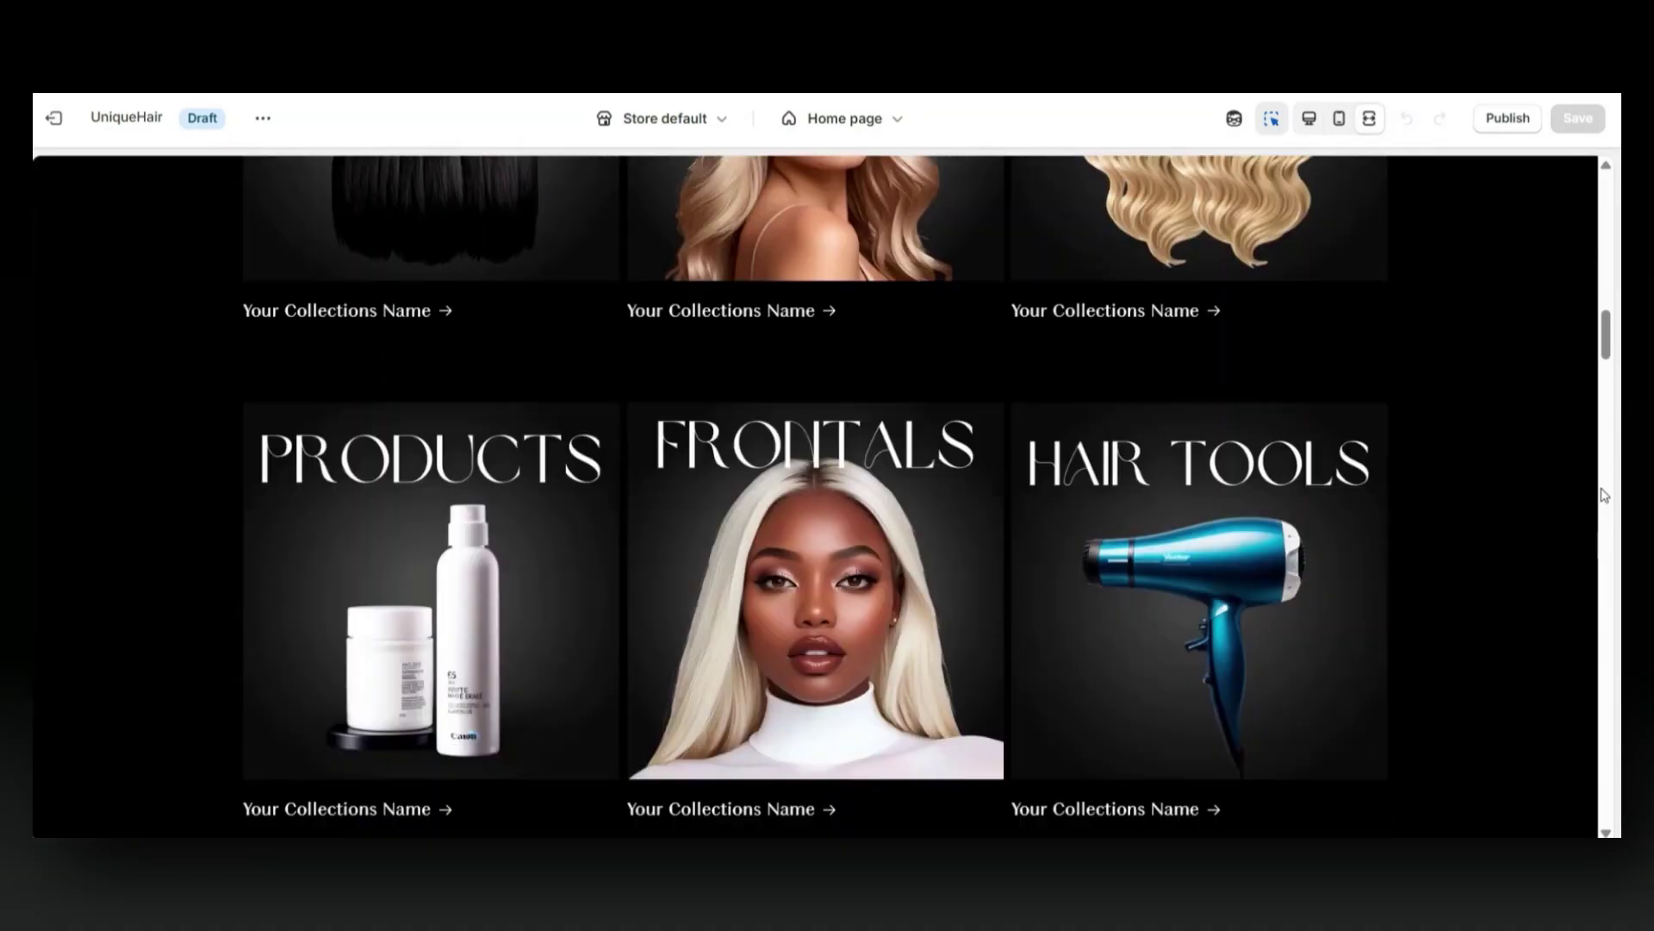
In the theme typography settings, set the heading font to System UI Bold.
left_click(52, 222)
left_click(166, 325)
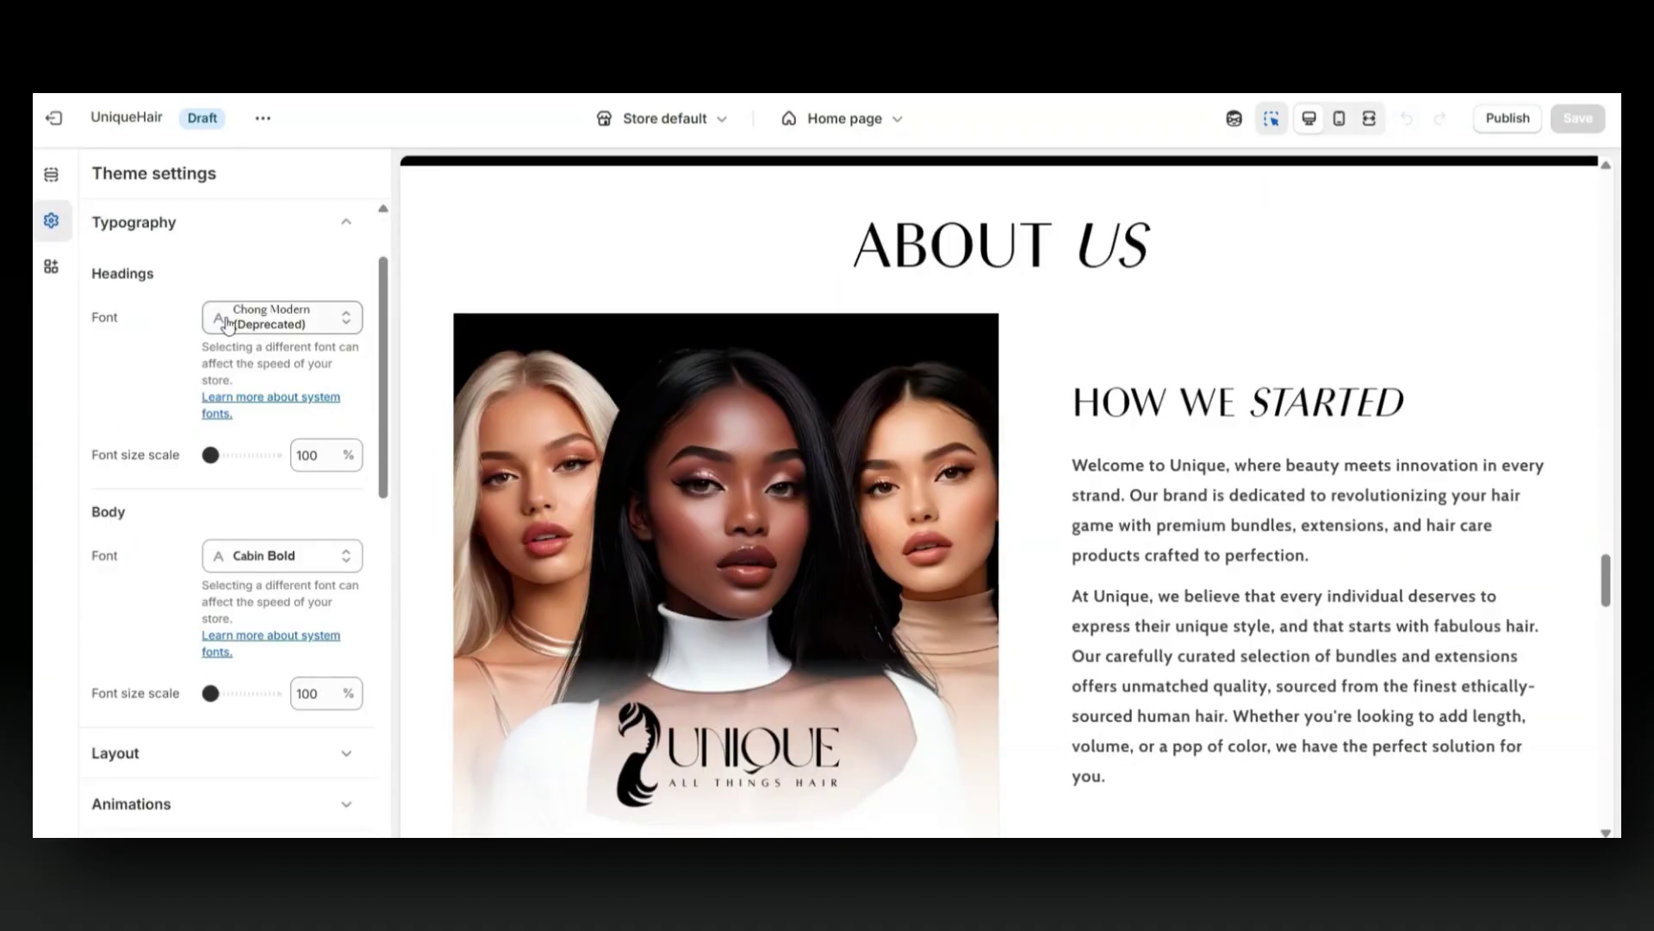
left_click(221, 321)
left_click(354, 458)
left_click(121, 782)
left_click(113, 707)
Increase the heading font size scale and round the button corners to radius 32.
scroll(321, 430, "down", 3)
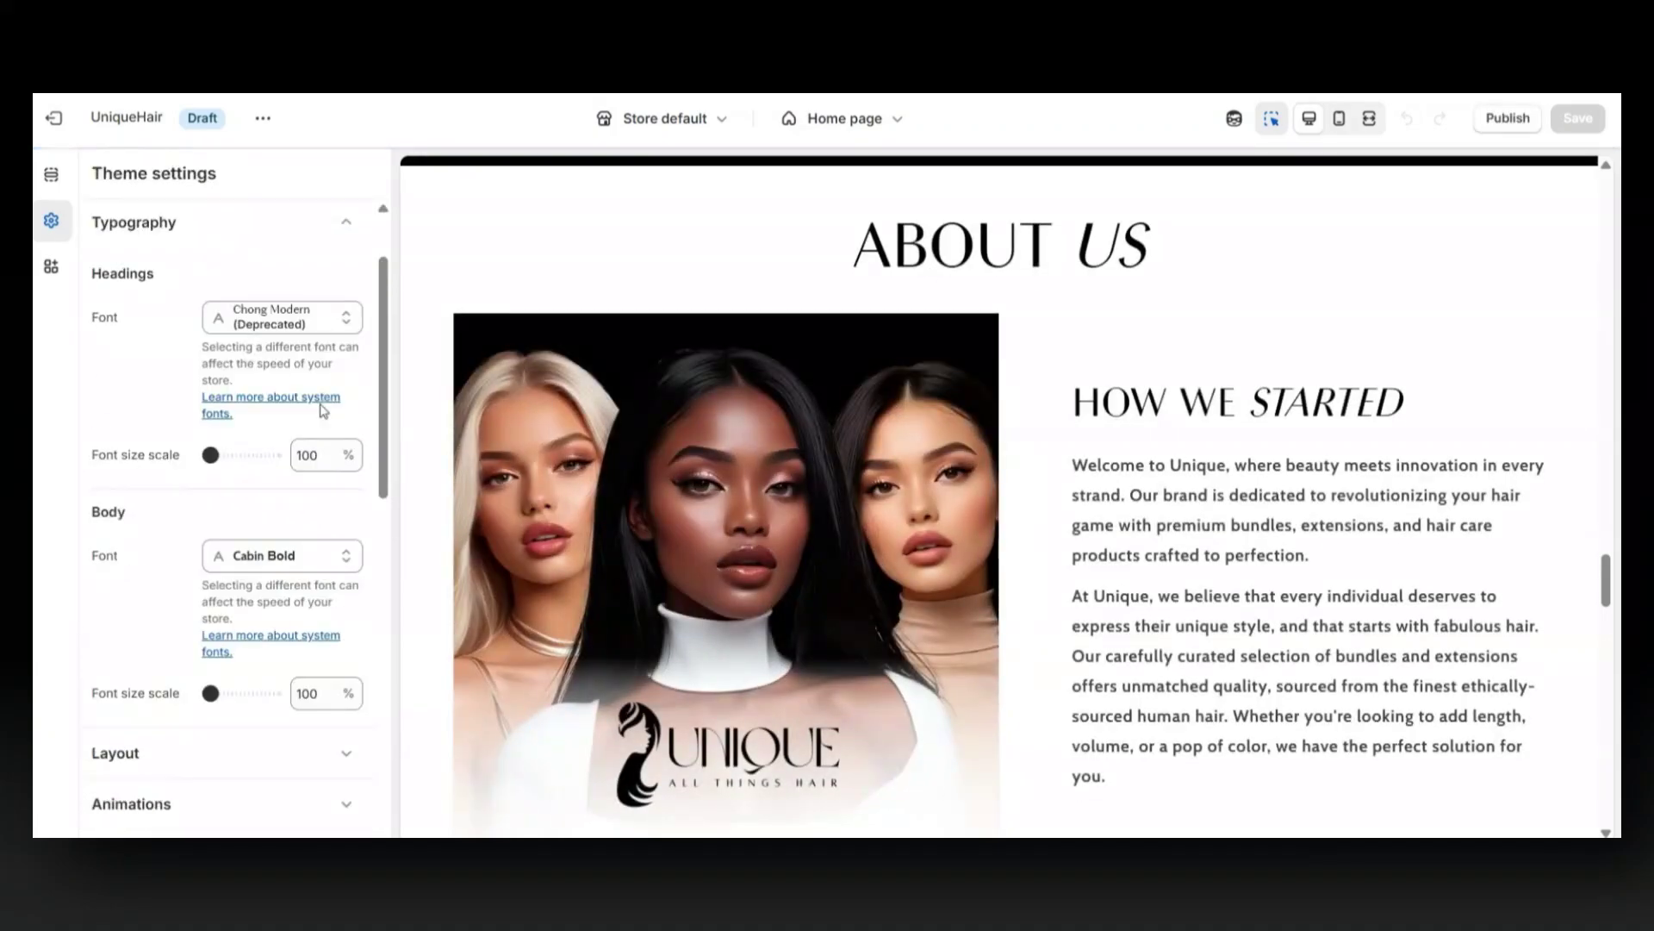
left_click_drag(210, 455, 245, 455)
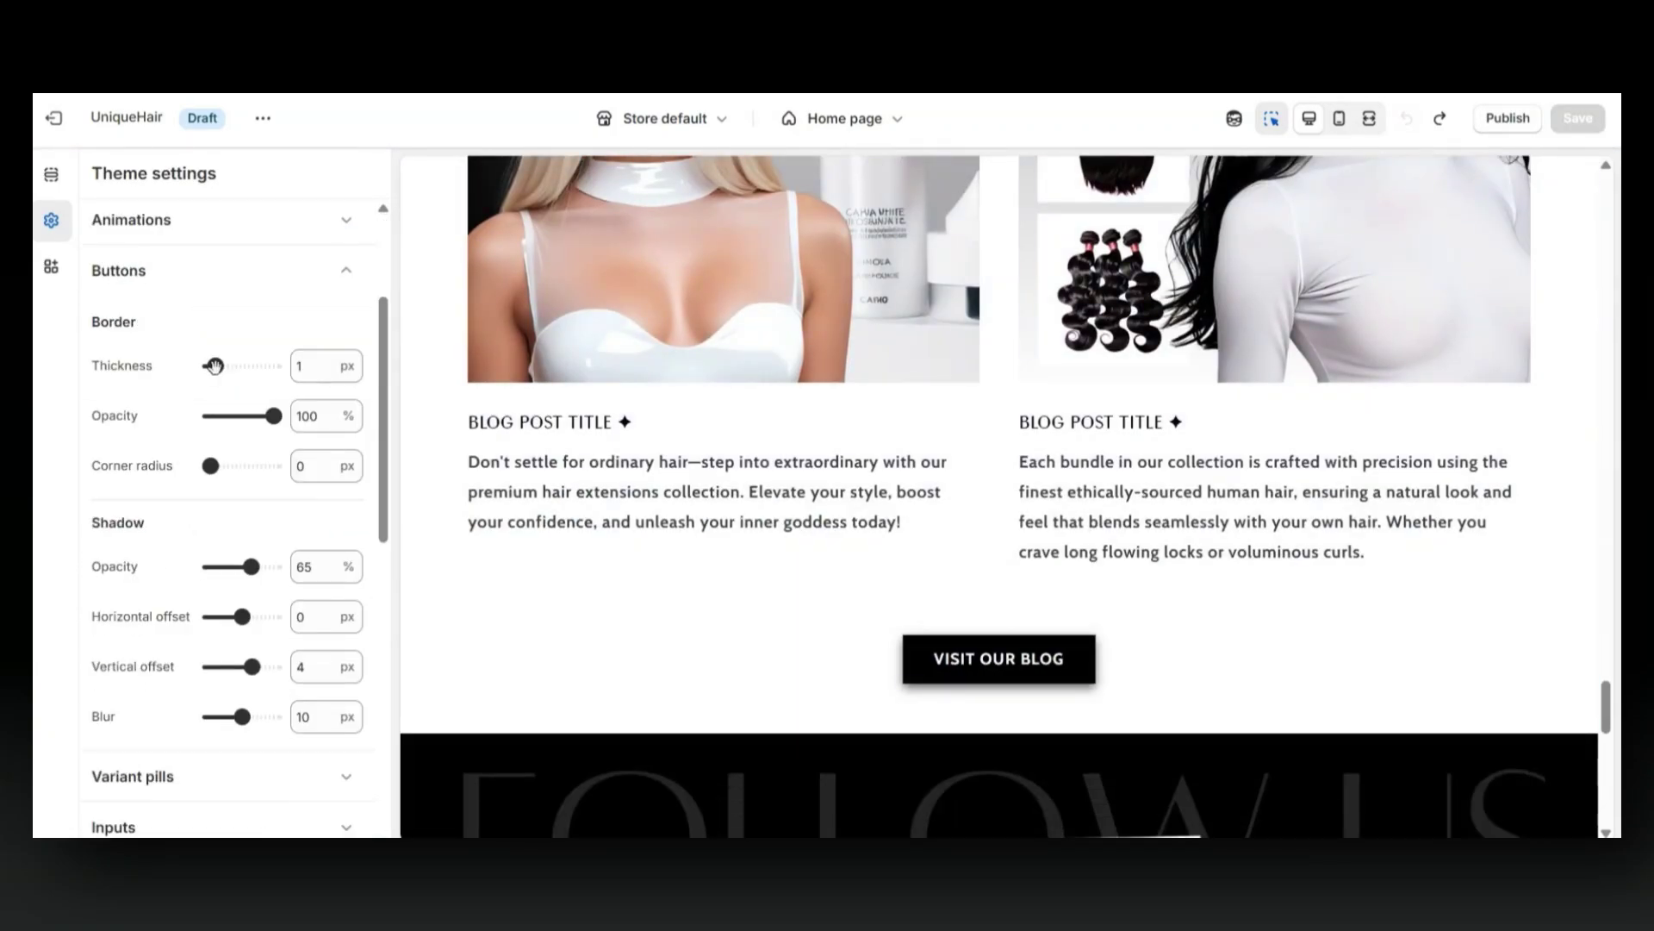
left_click_drag(204, 466, 260, 465)
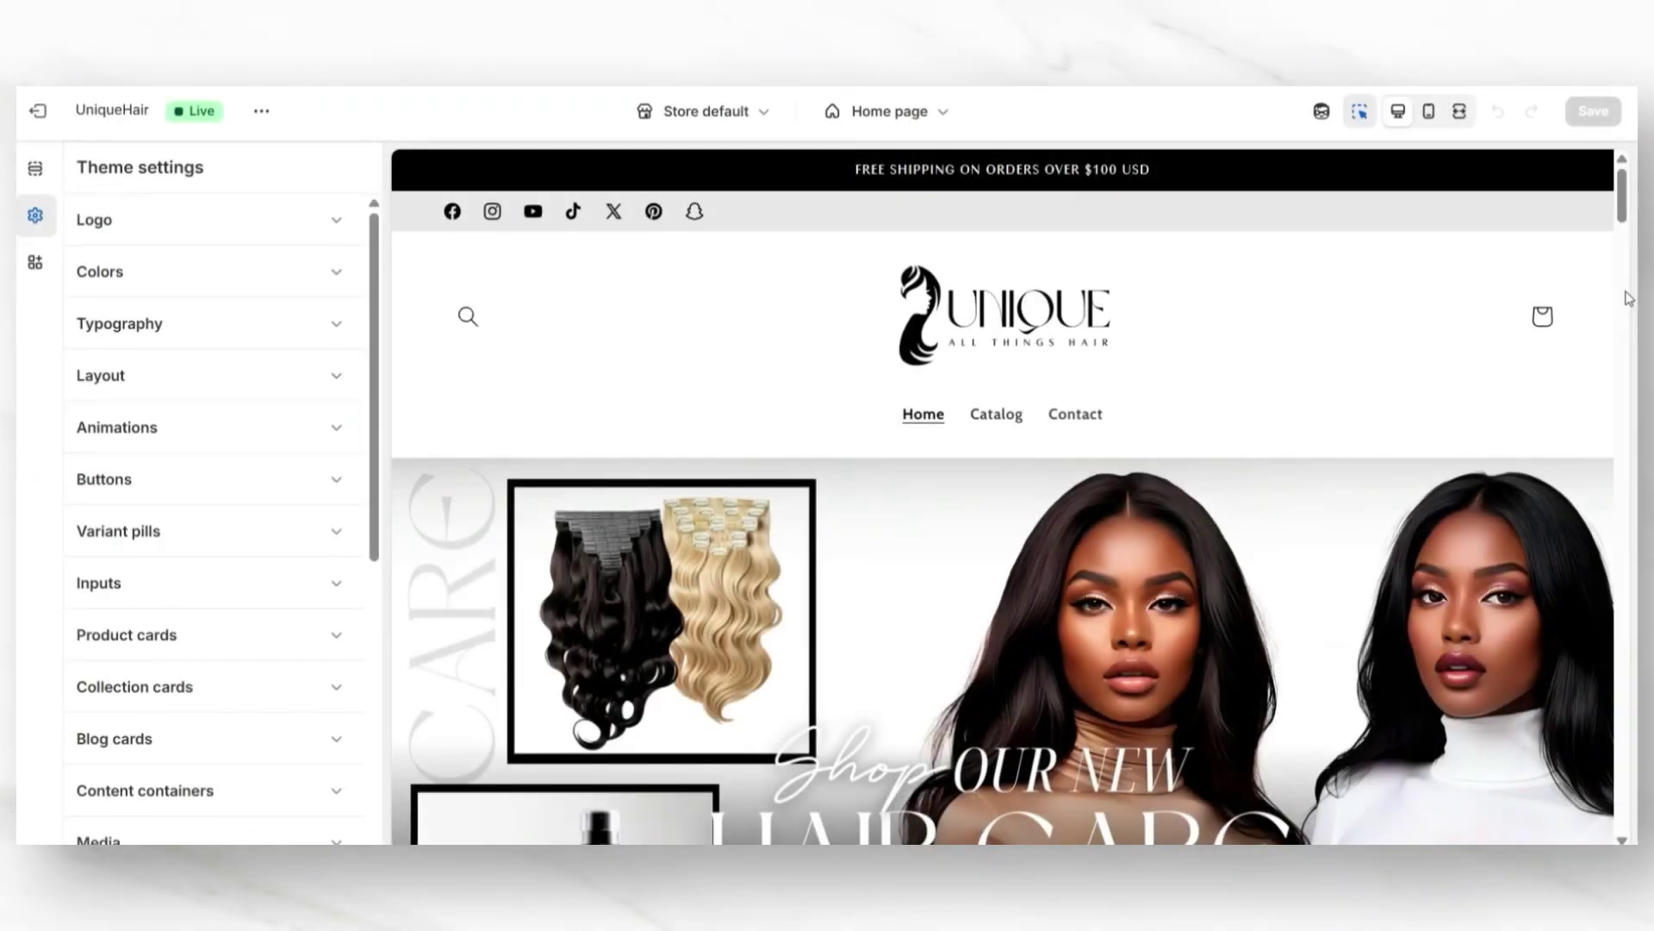
Scroll down the theme editor preview.
scroll(1629, 225, "down", 3)
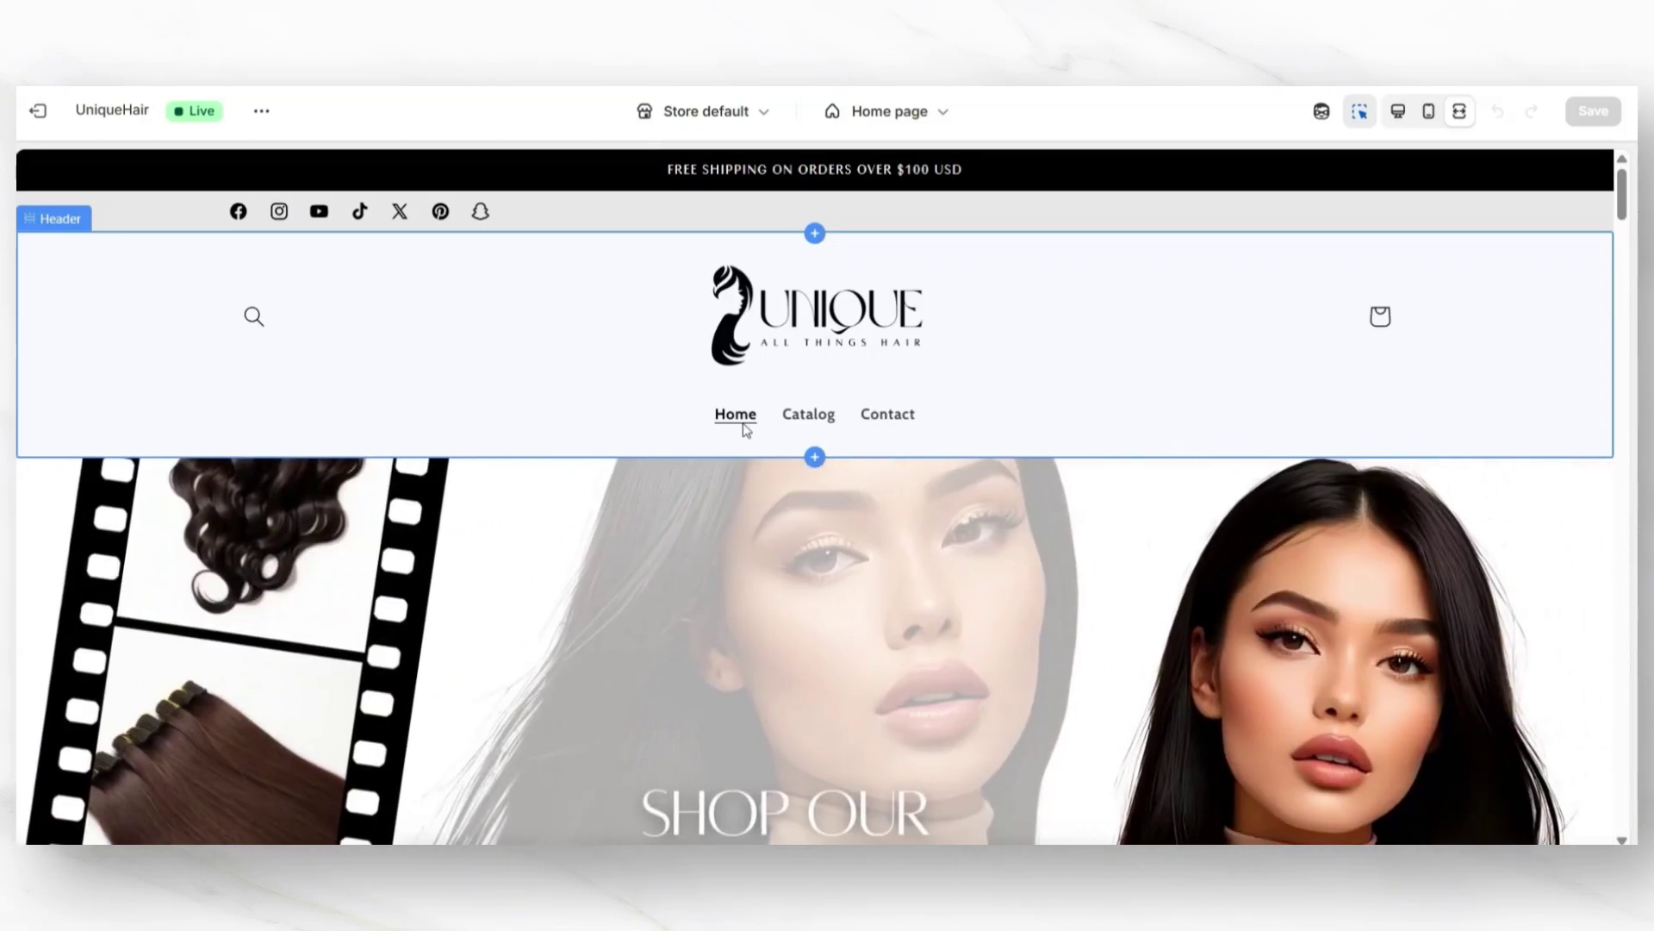
Select the header section and bring up the options for its Main menu field.
left_click(826, 424)
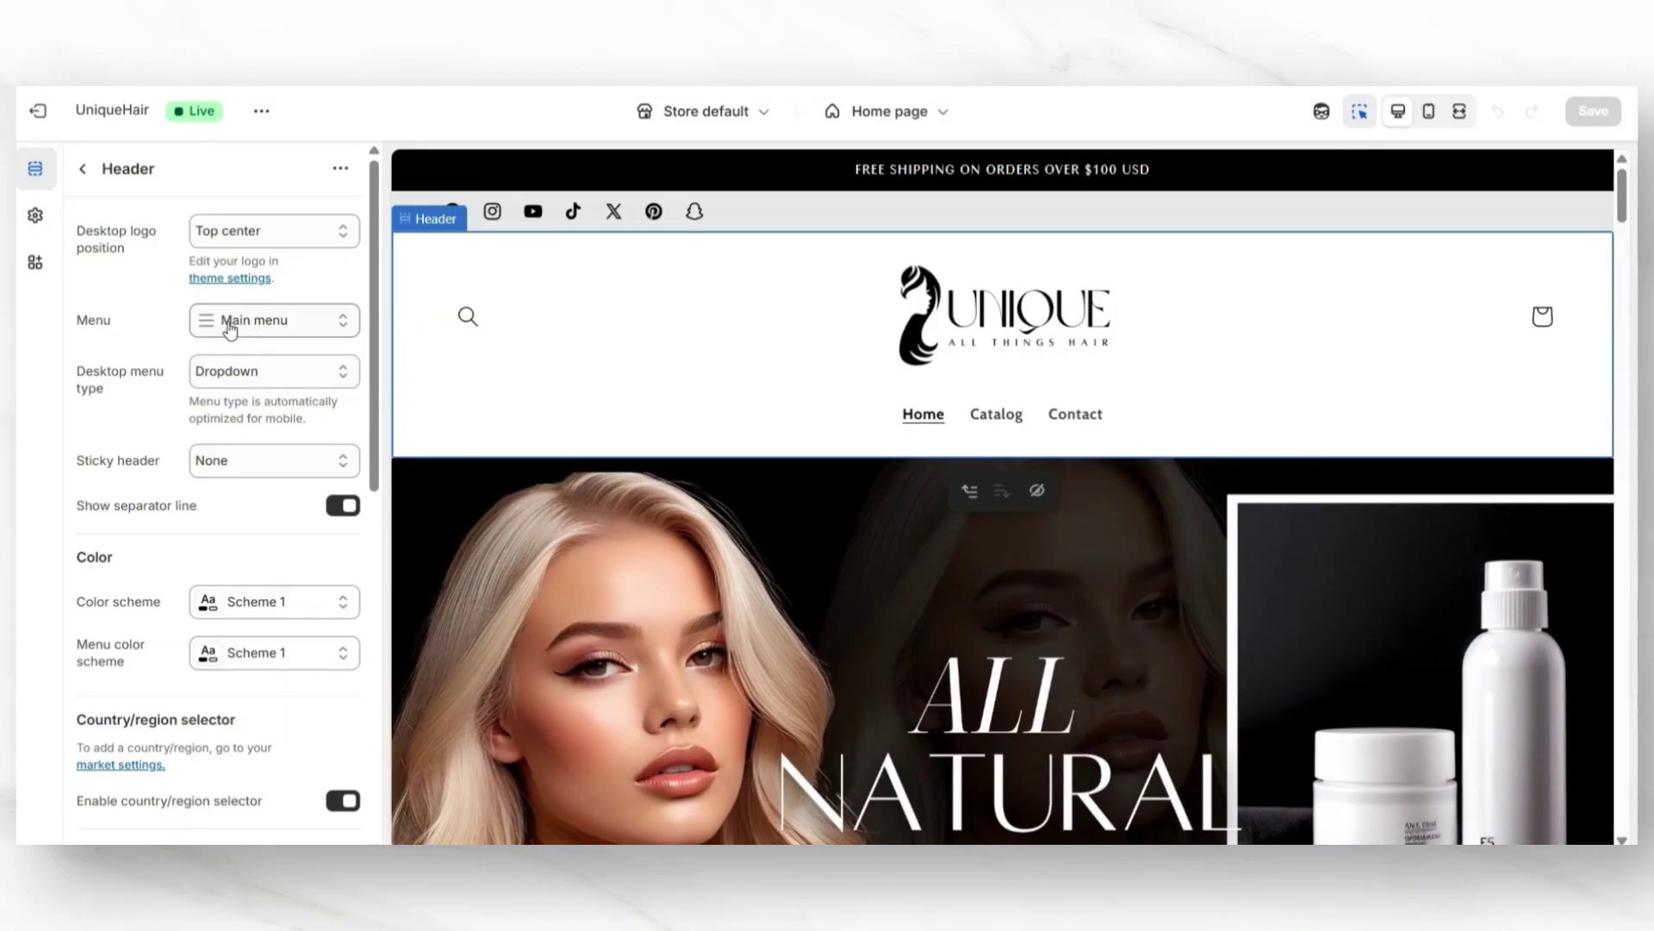
left_click(229, 329)
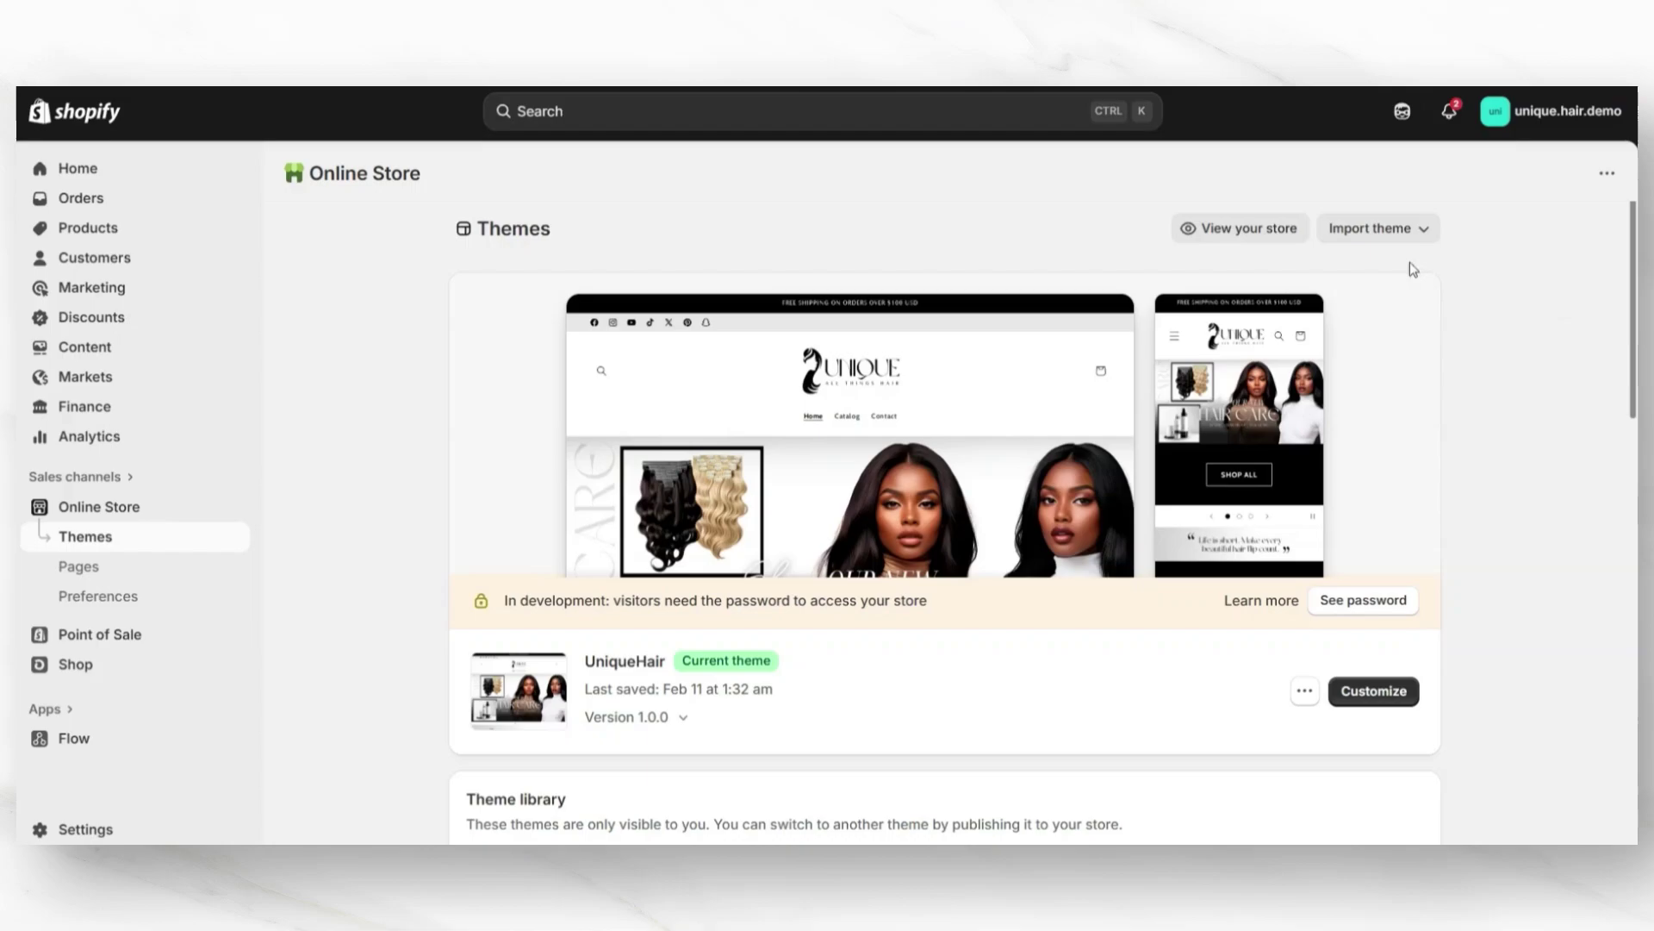
Open the Import theme dropdown on the Themes page.
left_click(1368, 233)
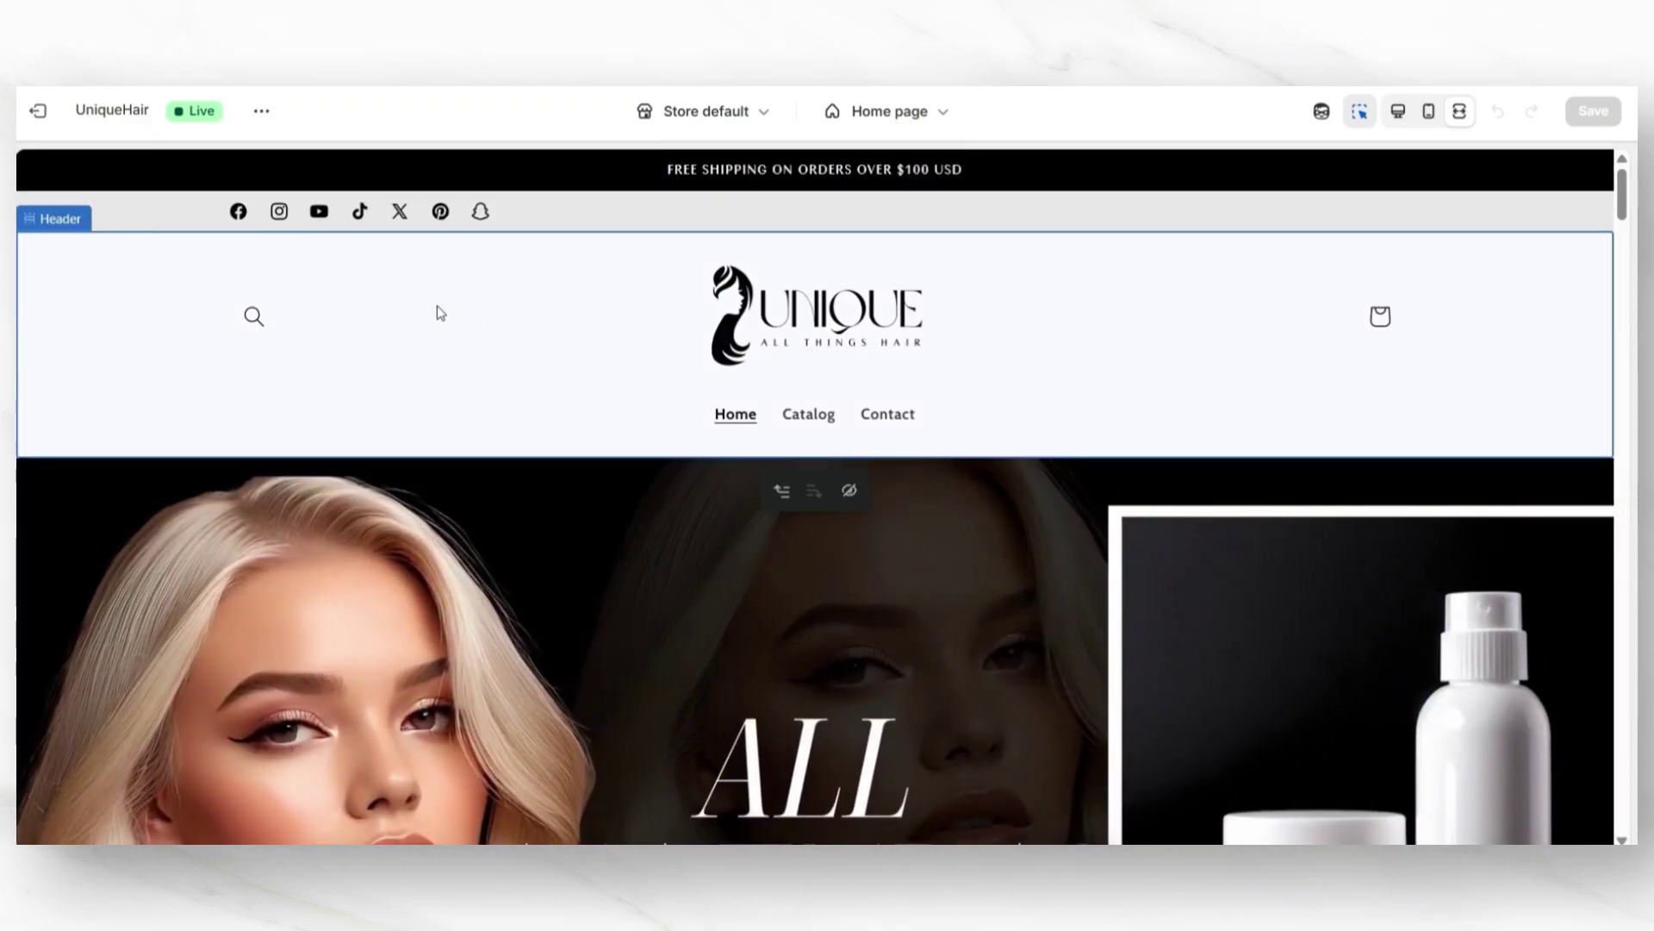
Choose Edit on the header's Main menu to reach the menu listing Home, Catalog and Contact.
left_click(437, 307)
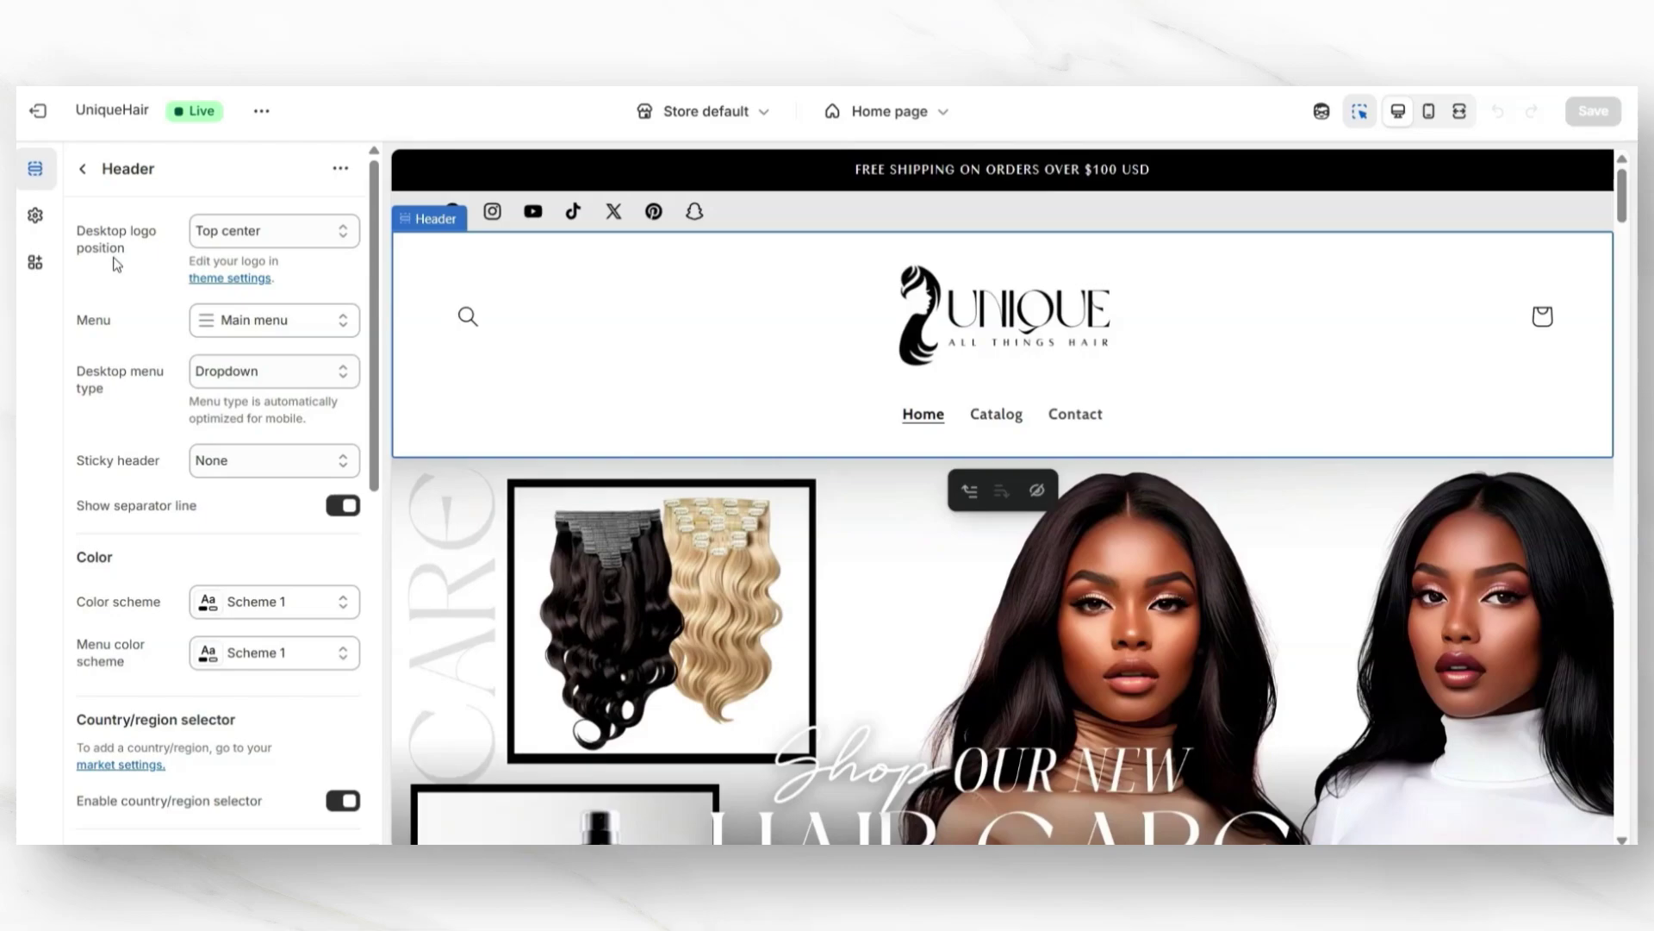
scroll(129, 336, "down", 1)
scroll(128, 346, "up", 1)
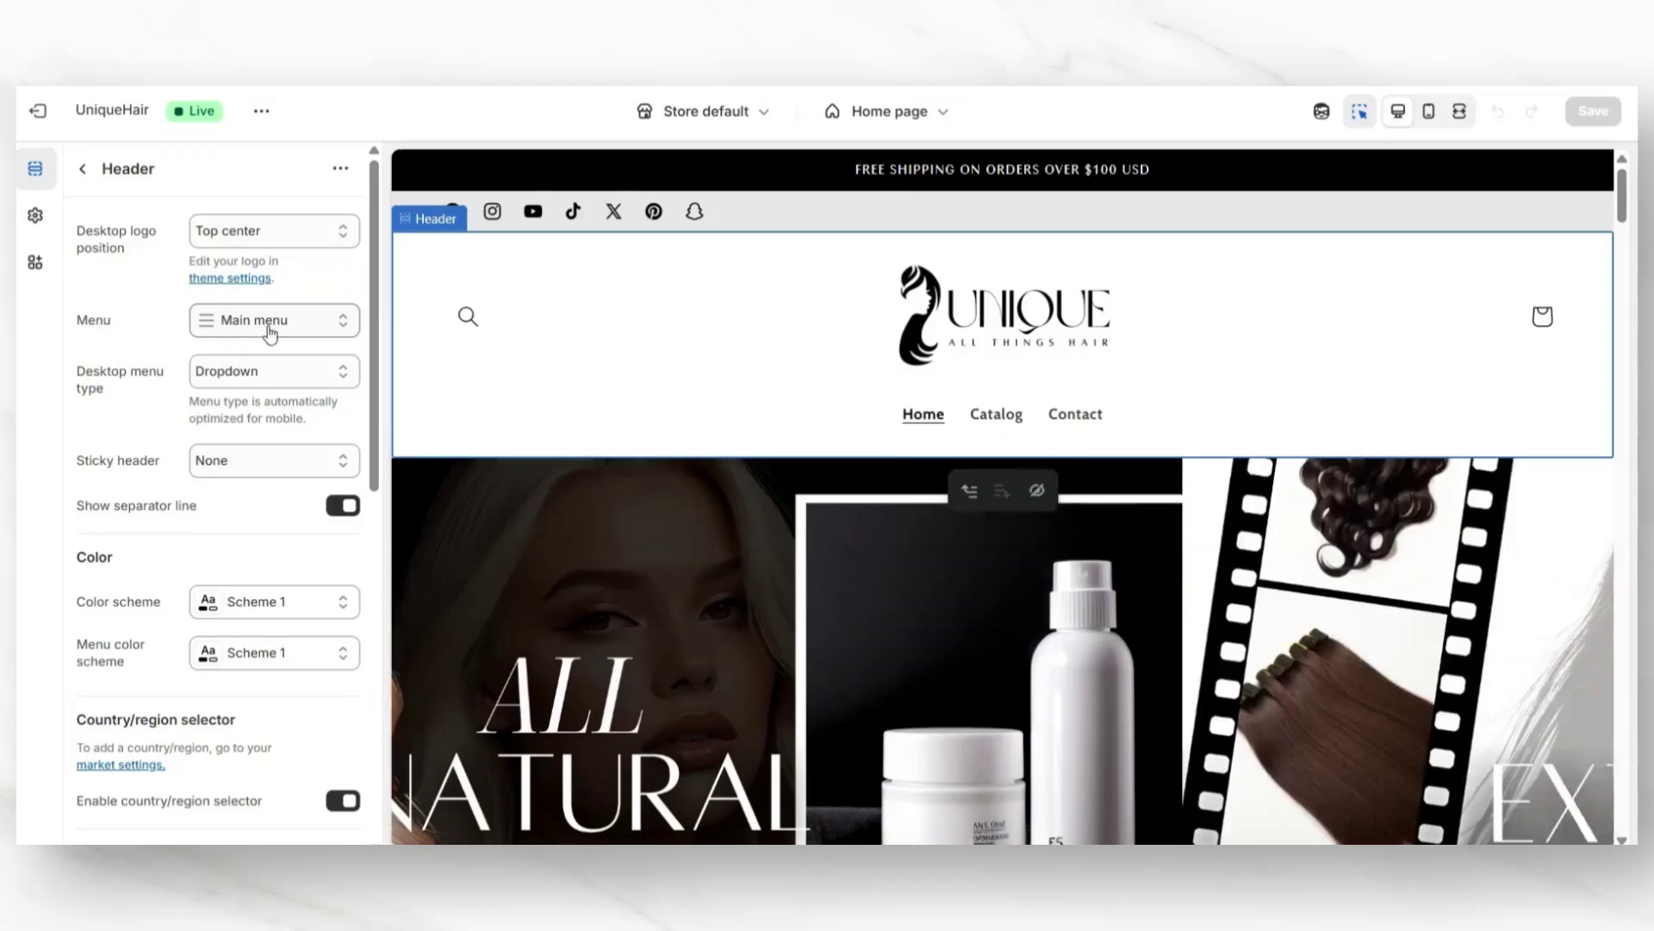
left_click(260, 331)
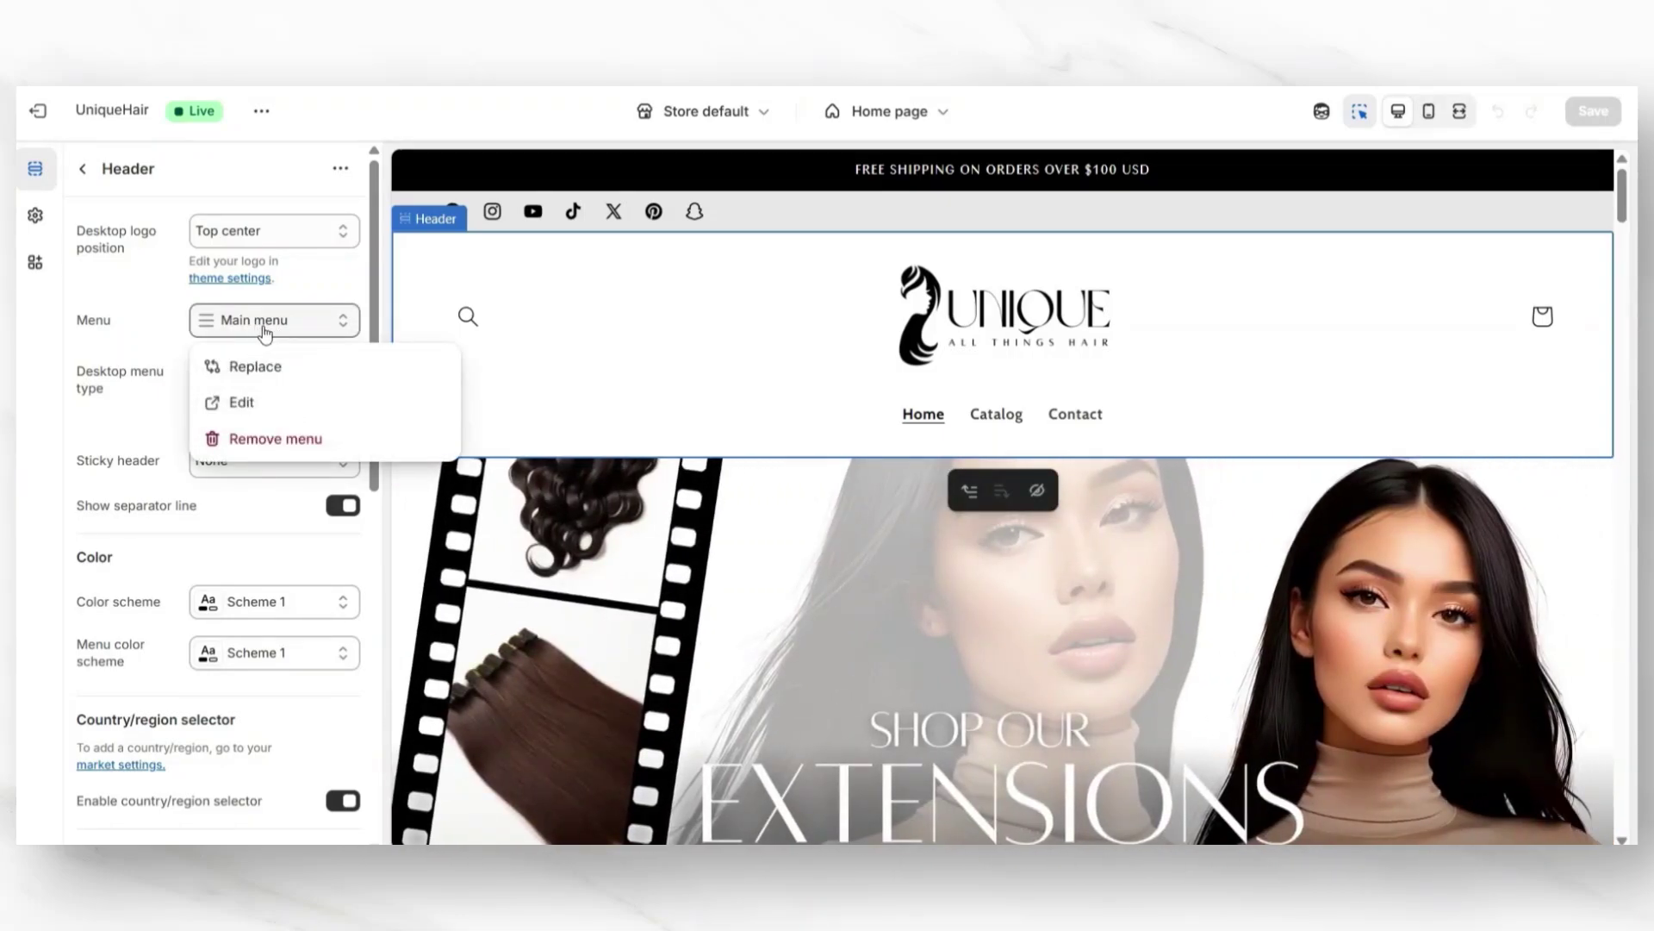
left_click(257, 405)
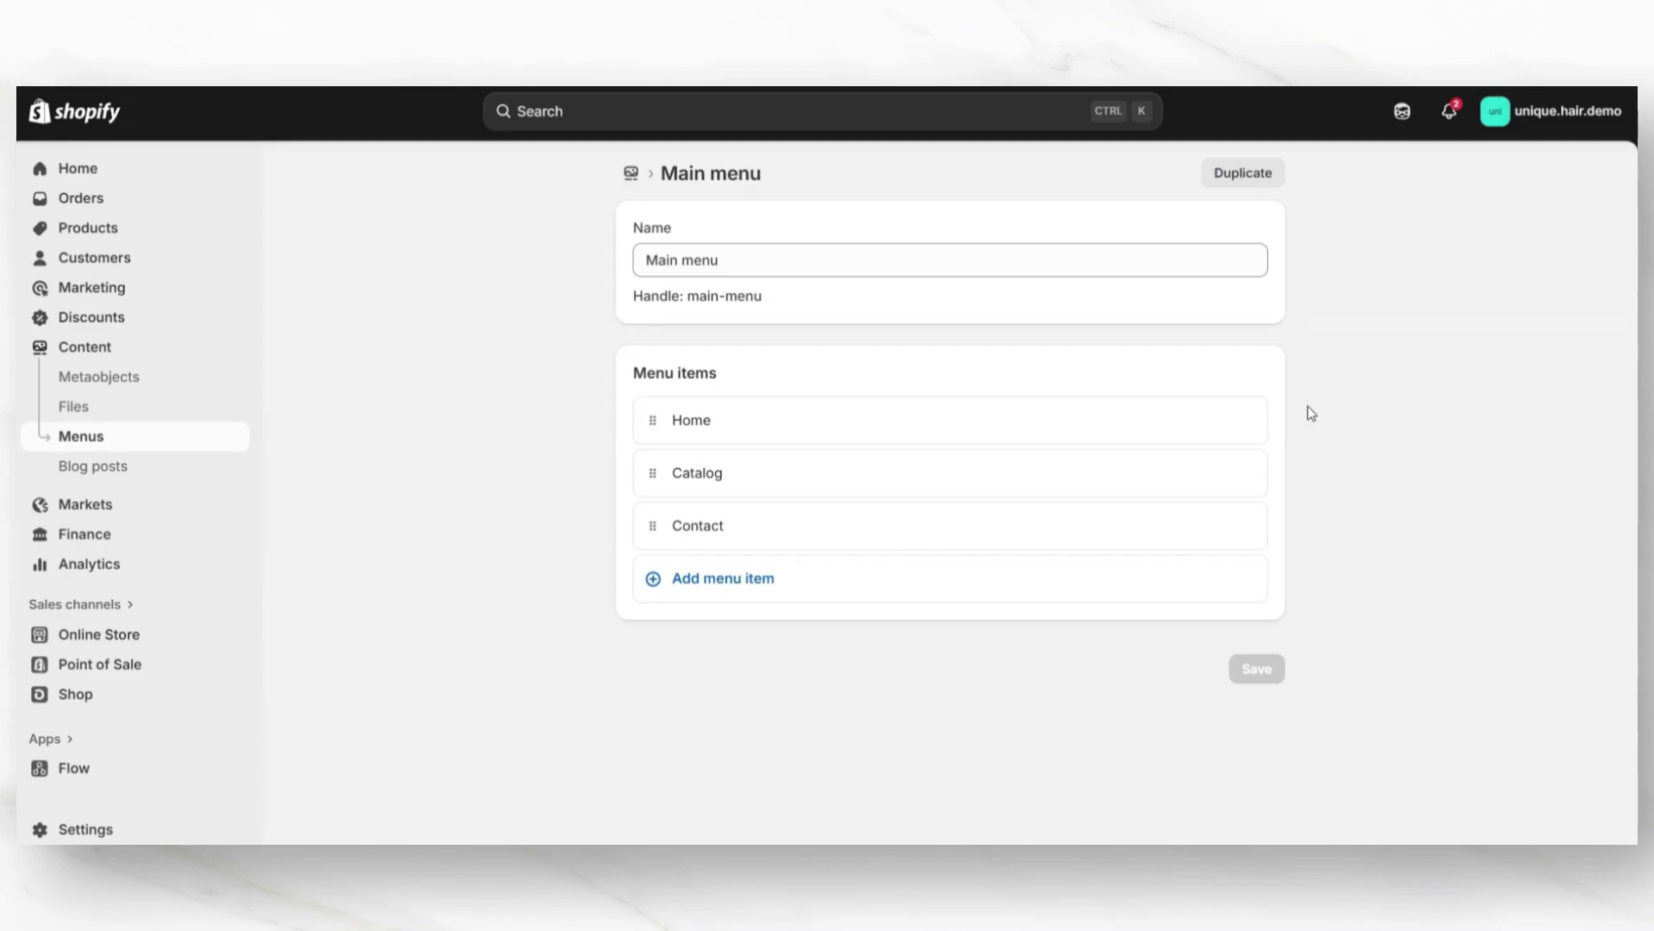
Return from the Main menu page to the list of all menus.
mouse_move(1179, 469)
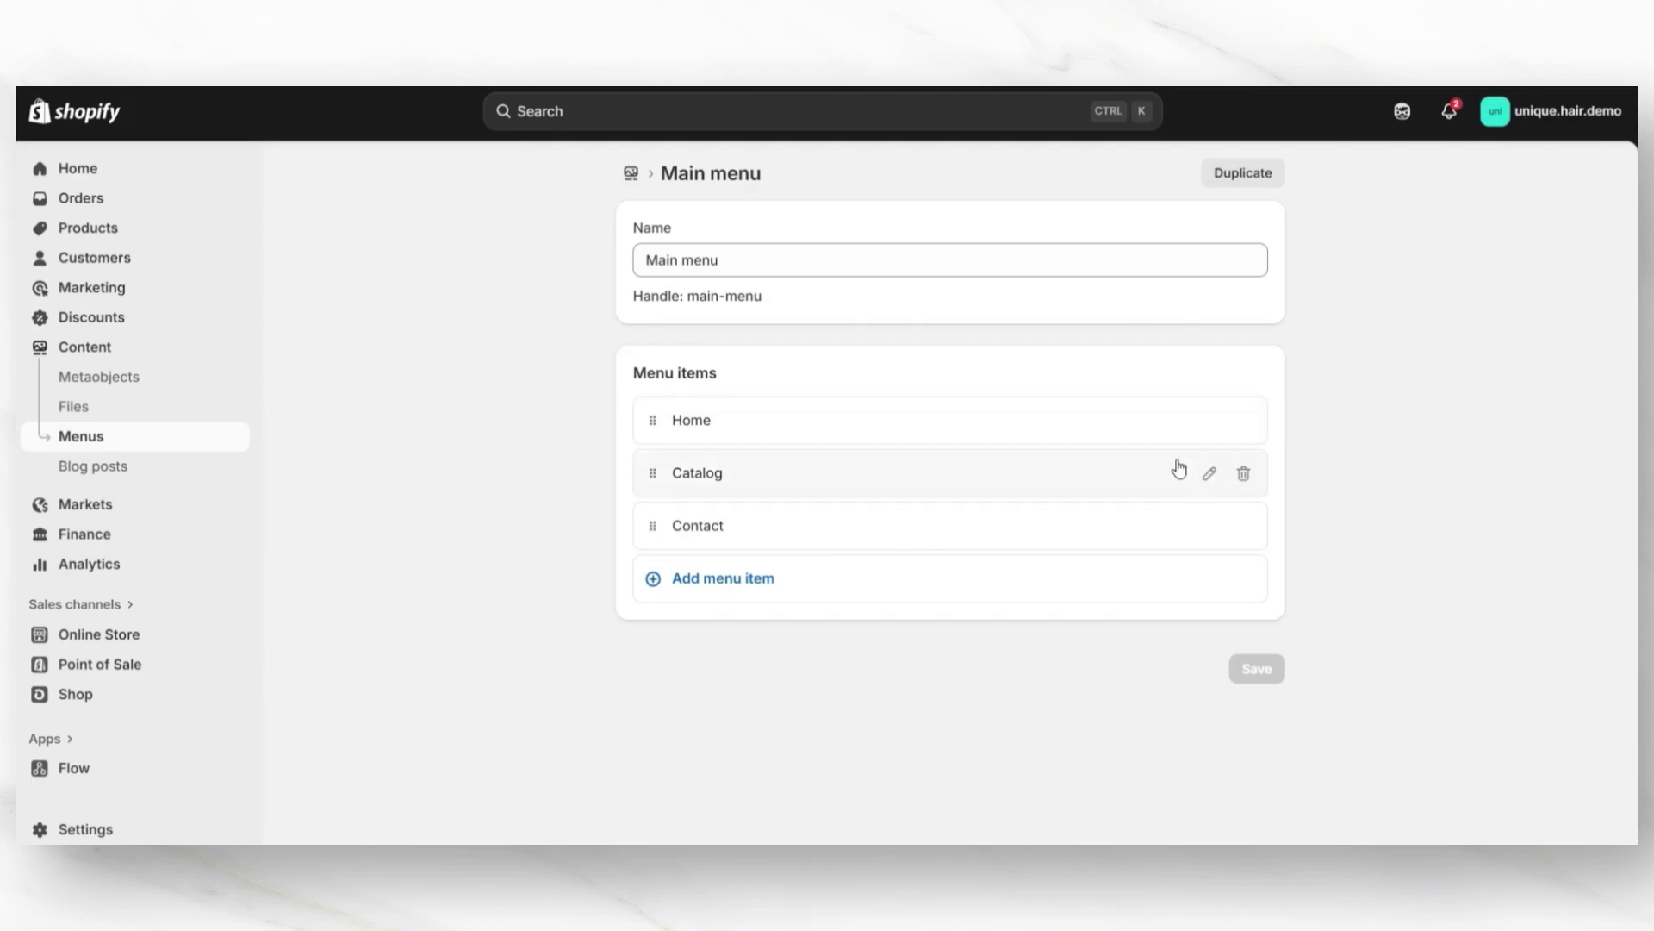
left_click(200, 440)
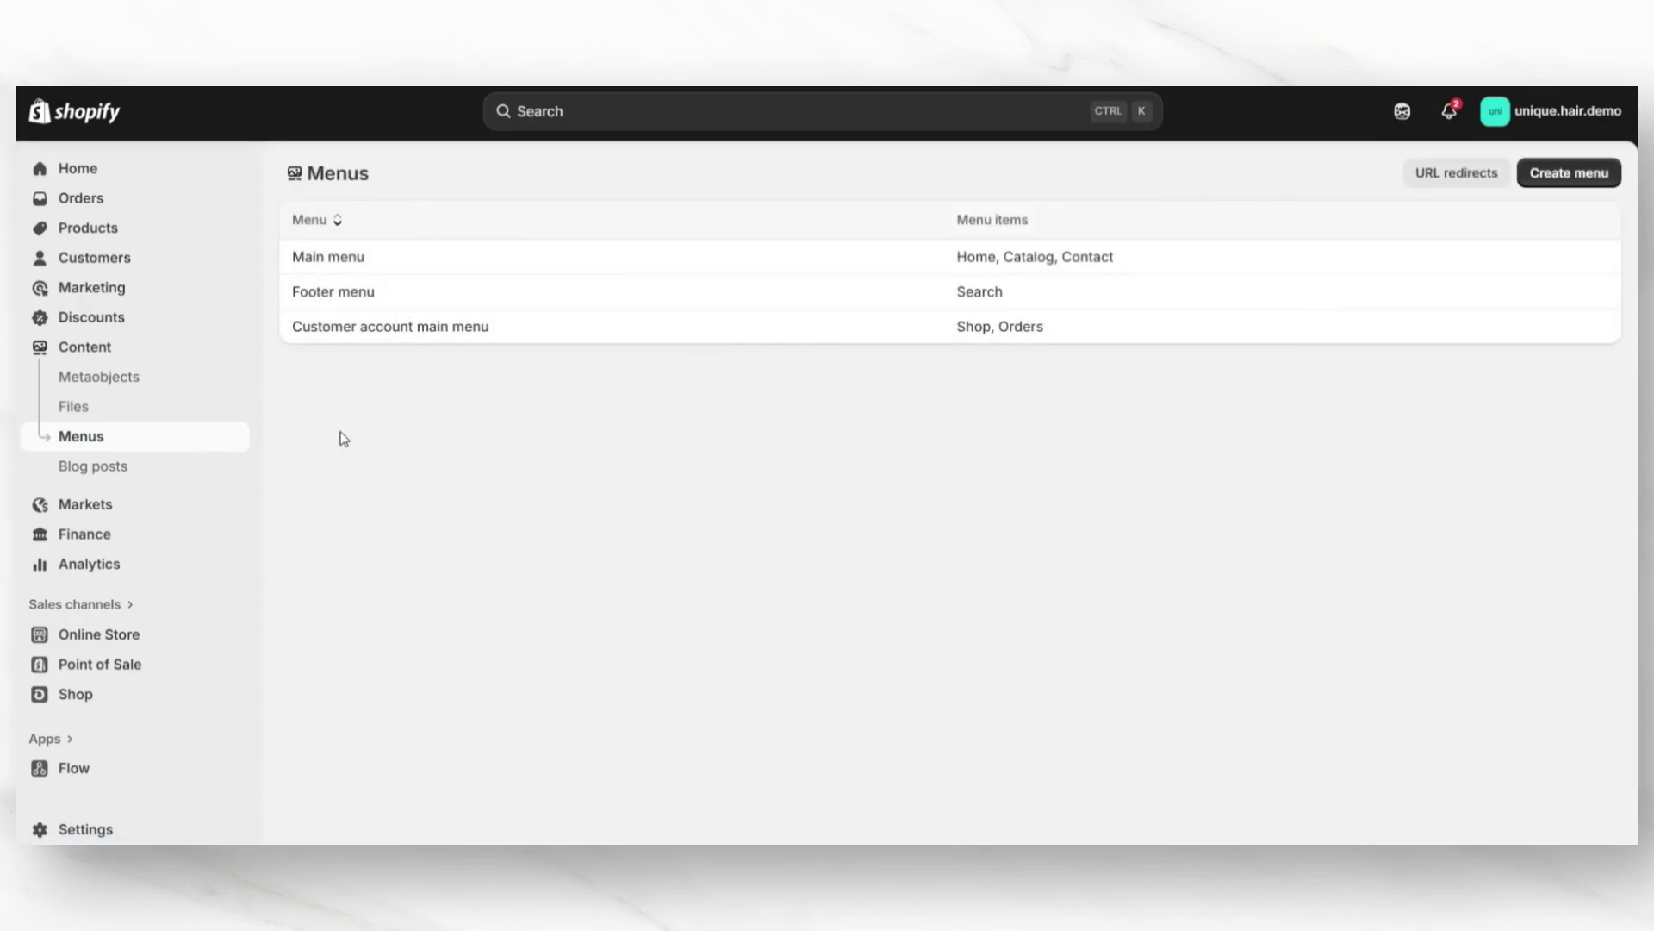
Create a menu named Main Menu 2 with a Home item linked to the home page.
left_click(1543, 177)
left_click(745, 264)
type("Main Menu 2")
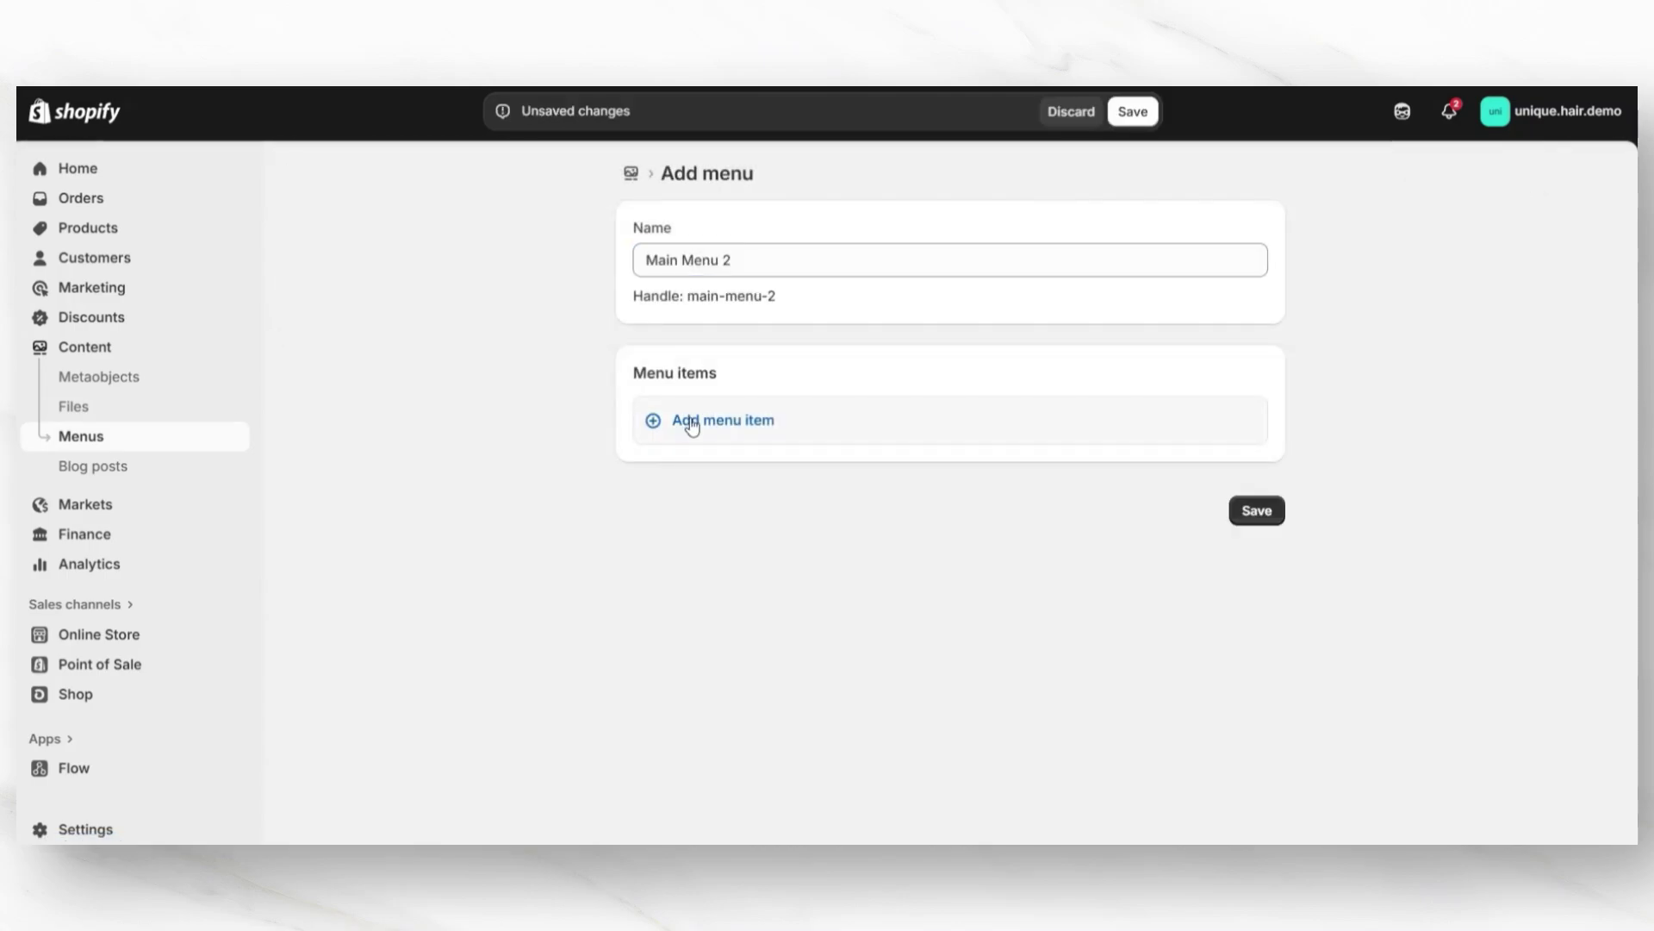
left_click(695, 422)
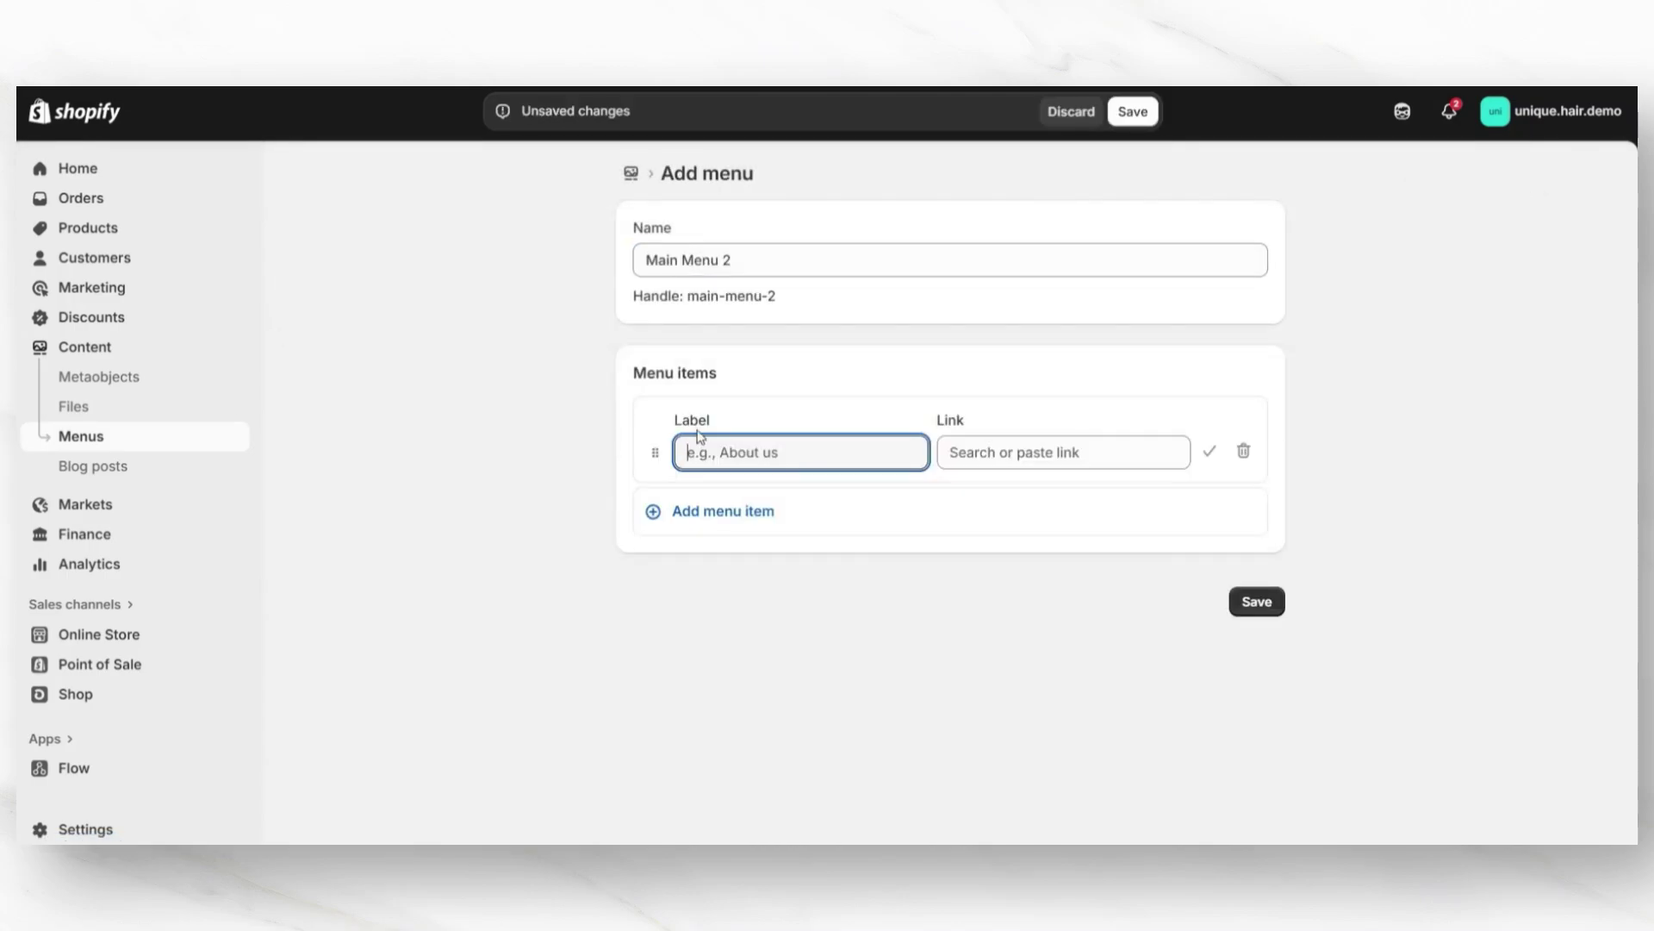
left_click(967, 454)
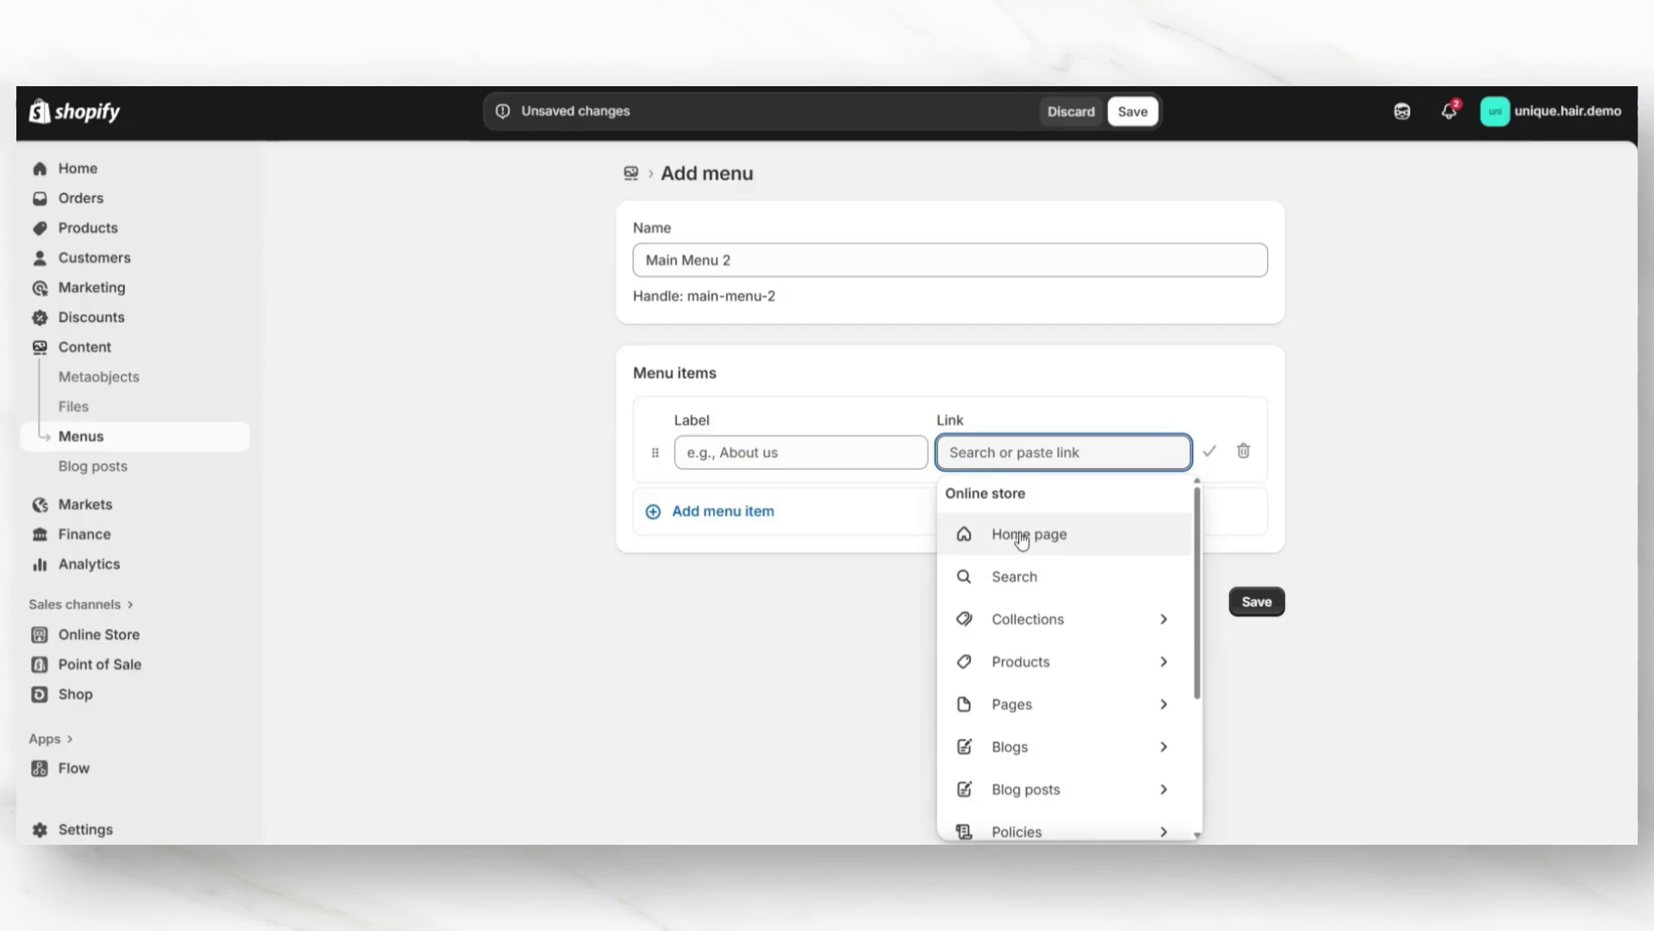
left_click(1021, 536)
left_click(790, 456)
key("BackSpace")
key("BackSpace")
key("BackSpace")
key("BackSpace")
key("BackSpace")
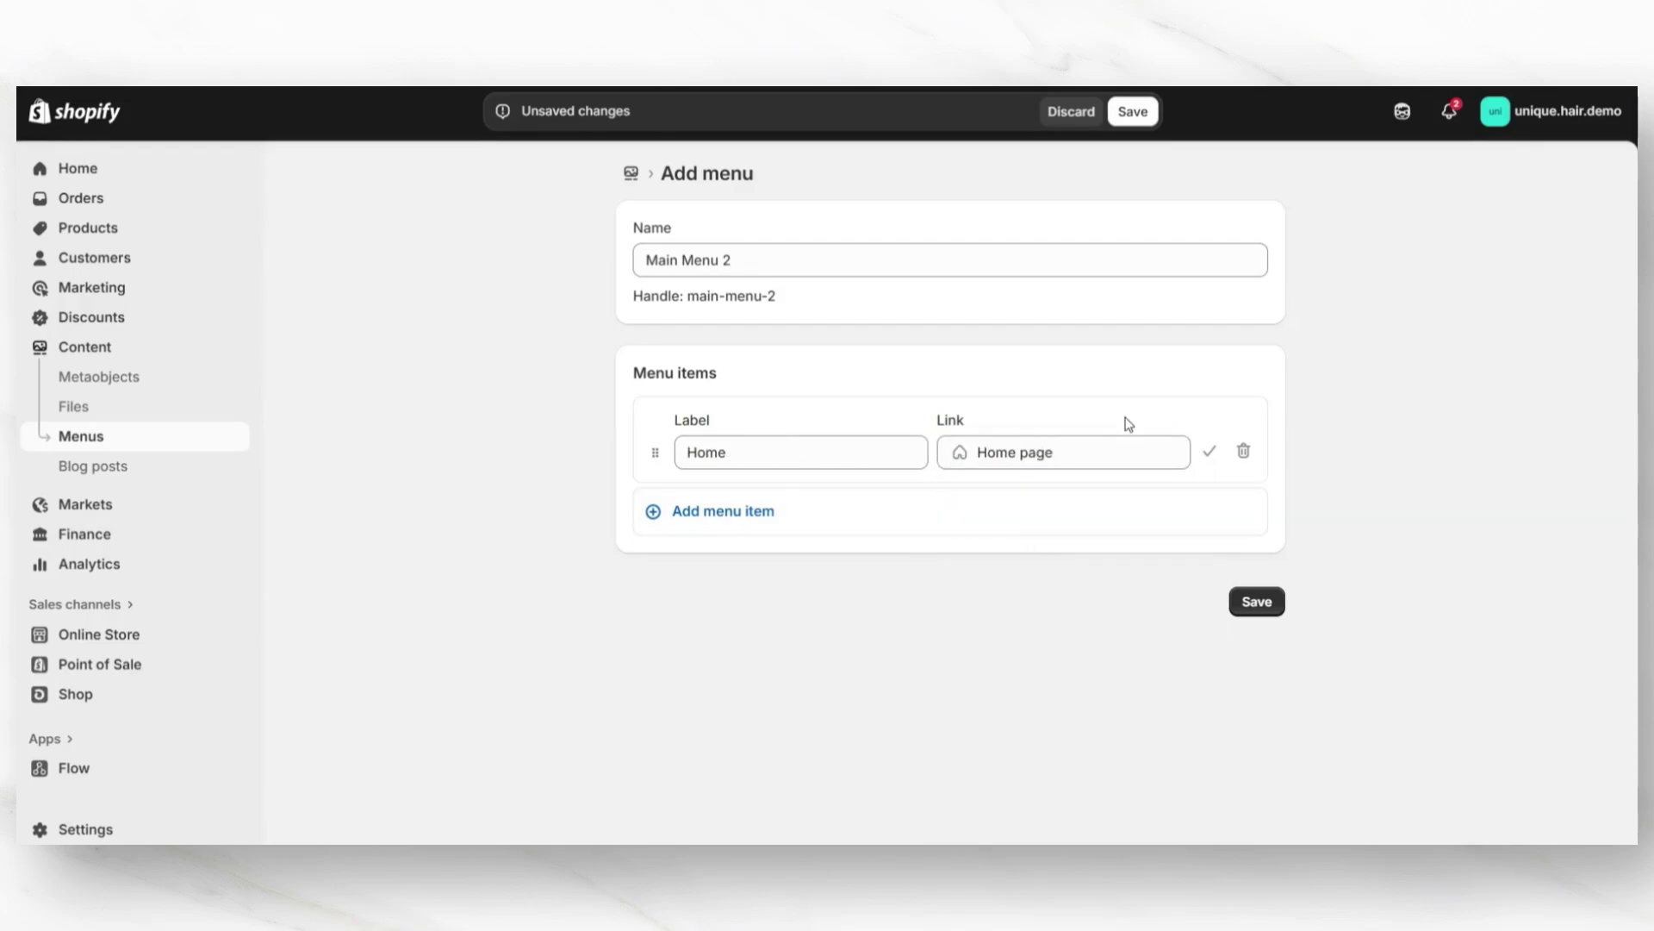
left_click(1208, 452)
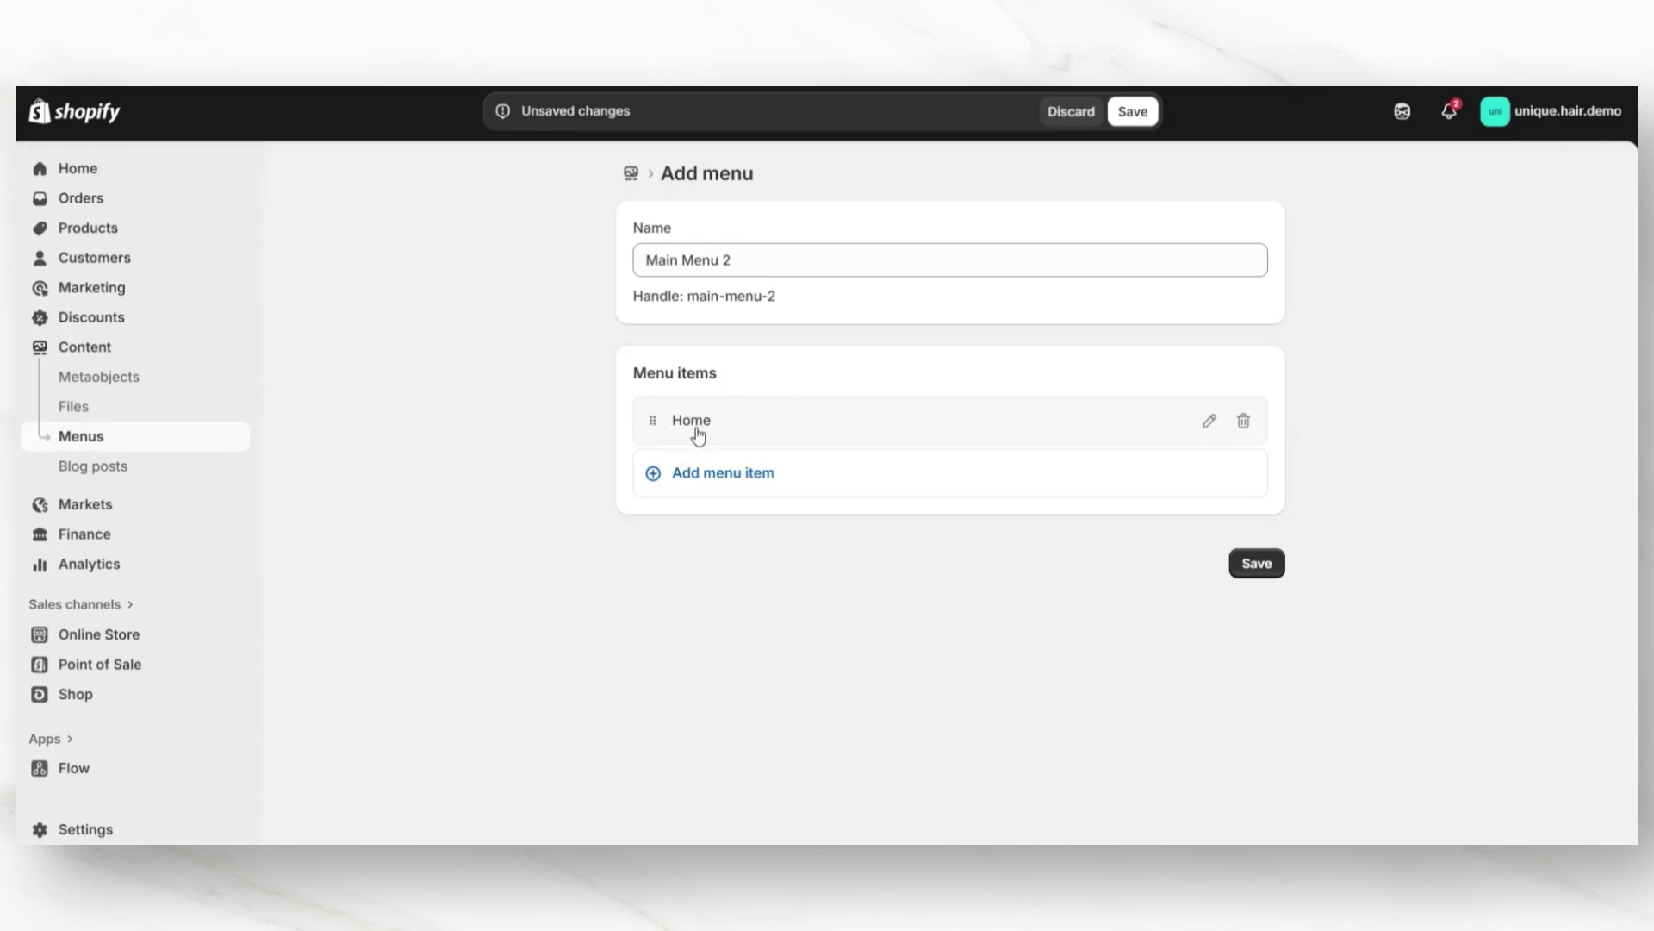
Add an All Categories item linked to All collections below Home.
left_click(704, 474)
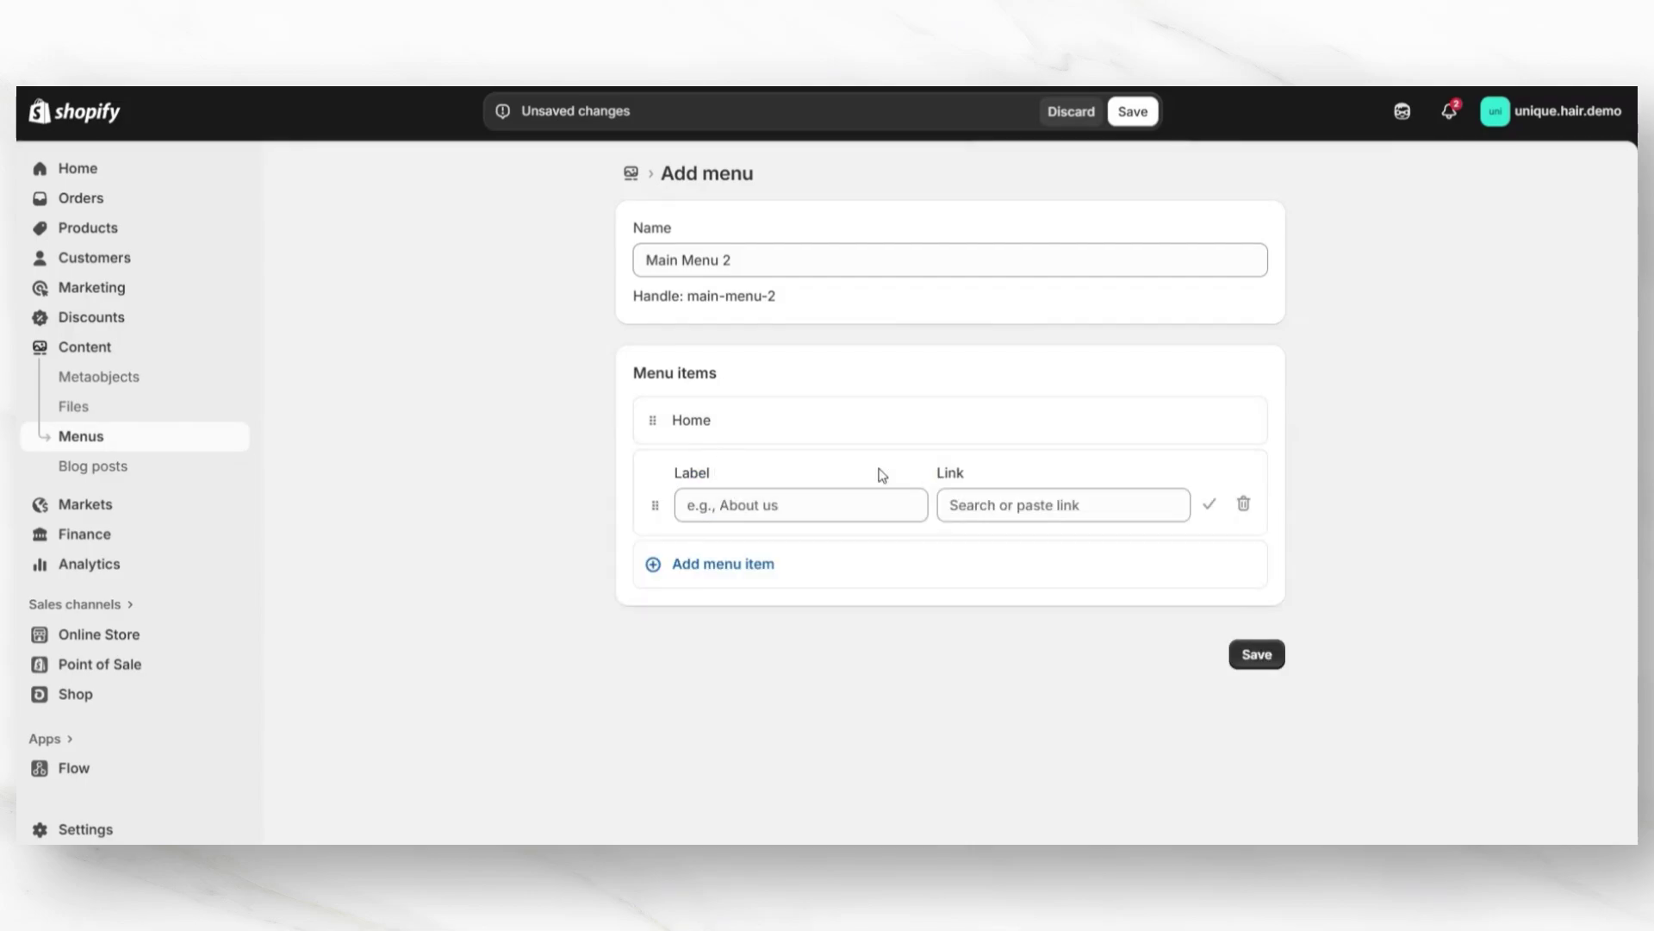
left_click(968, 500)
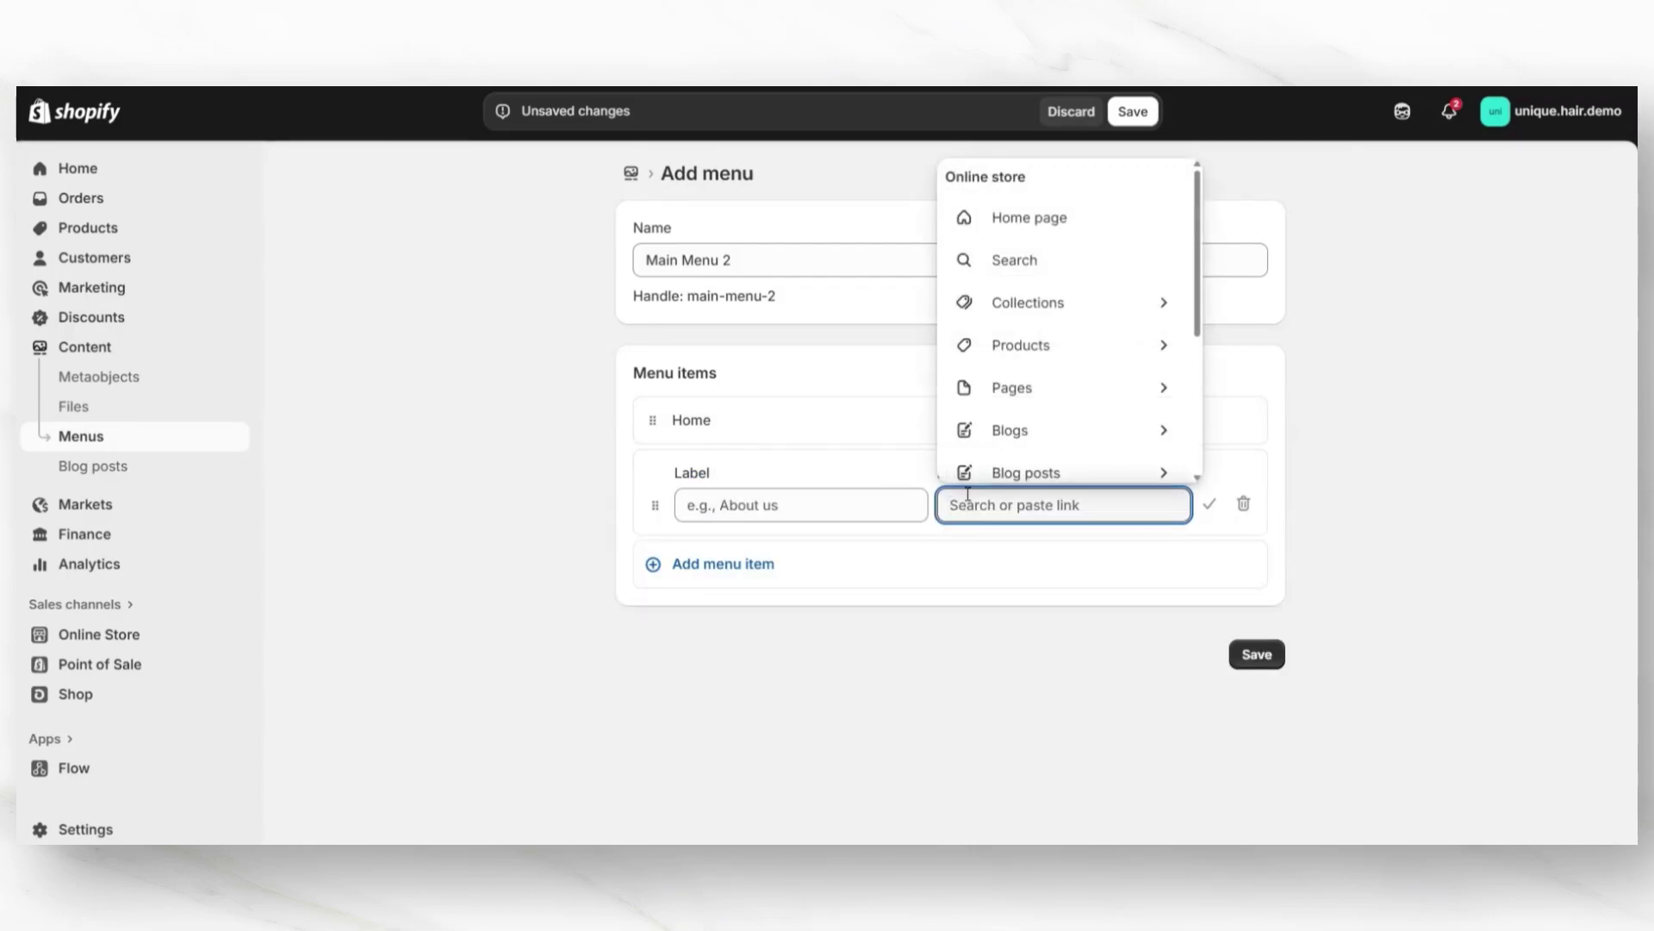
left_click(1019, 302)
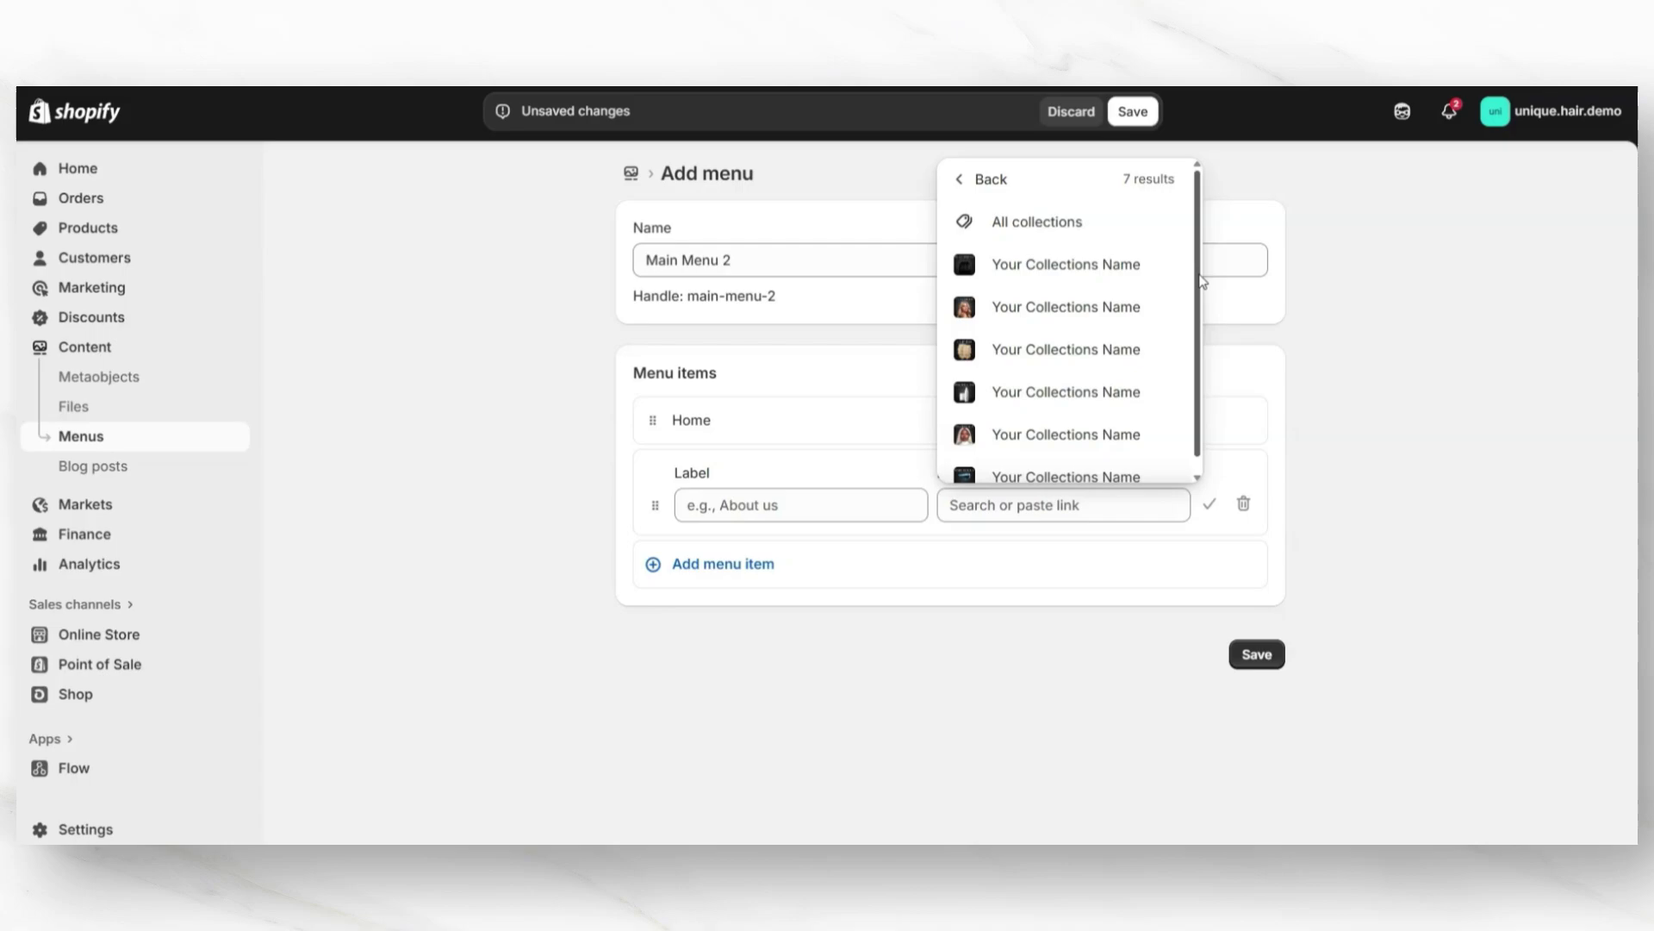
scroll(1198, 281, "down", 1)
scroll(1197, 282, "up", 1)
left_click(1032, 226)
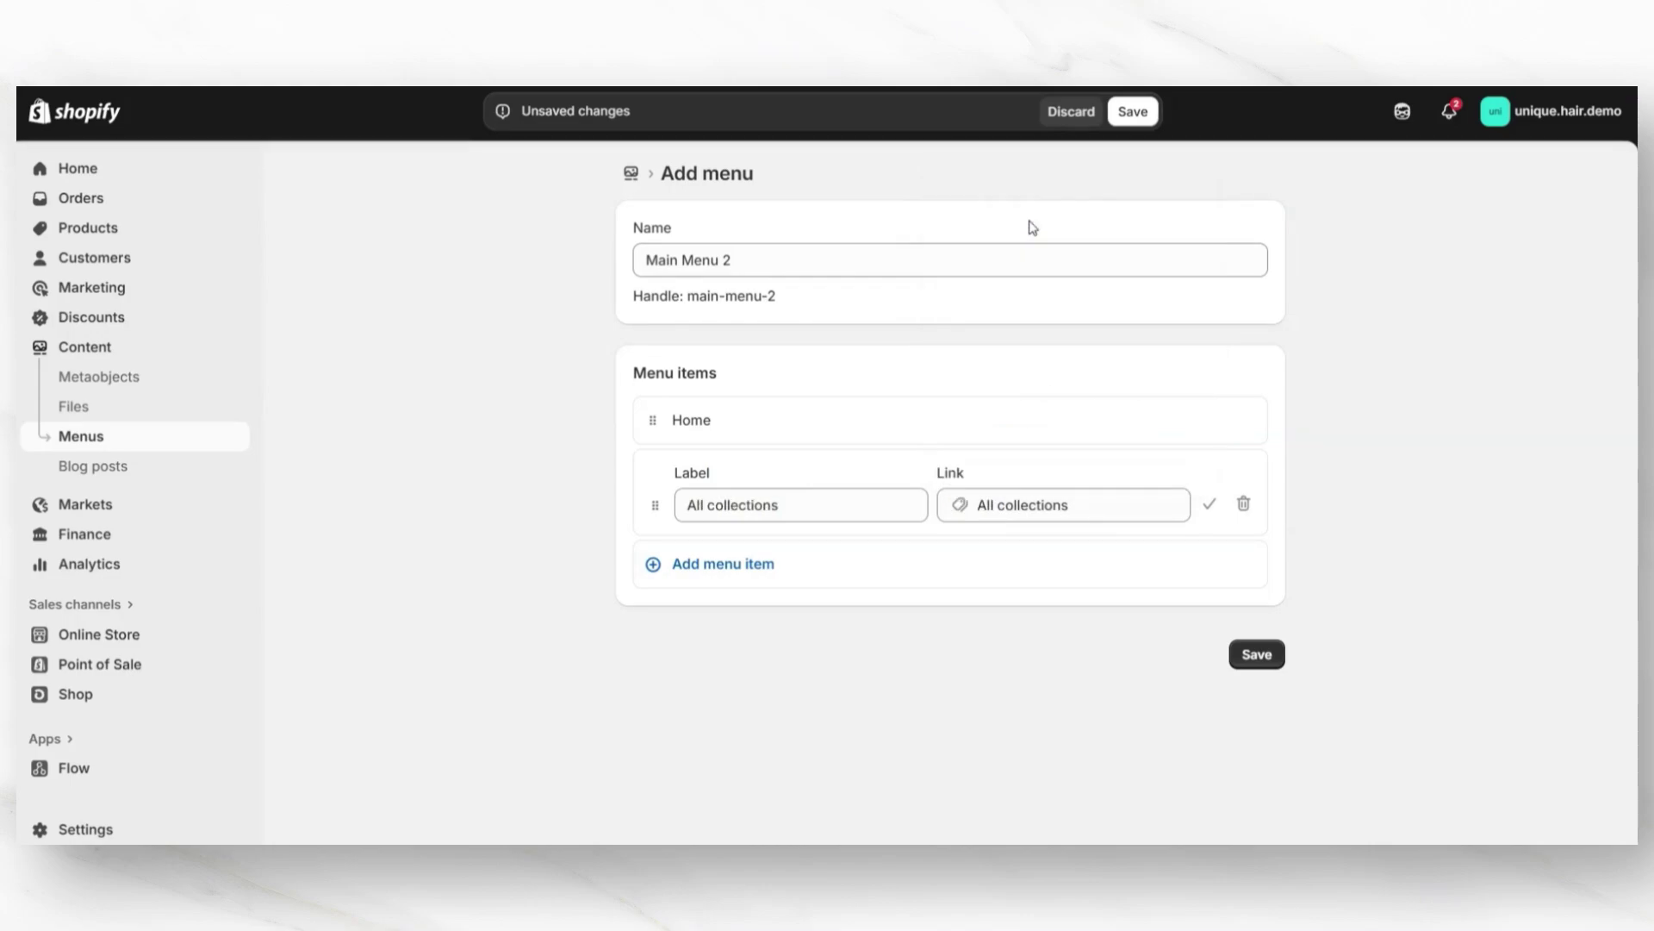
left_click(778, 508)
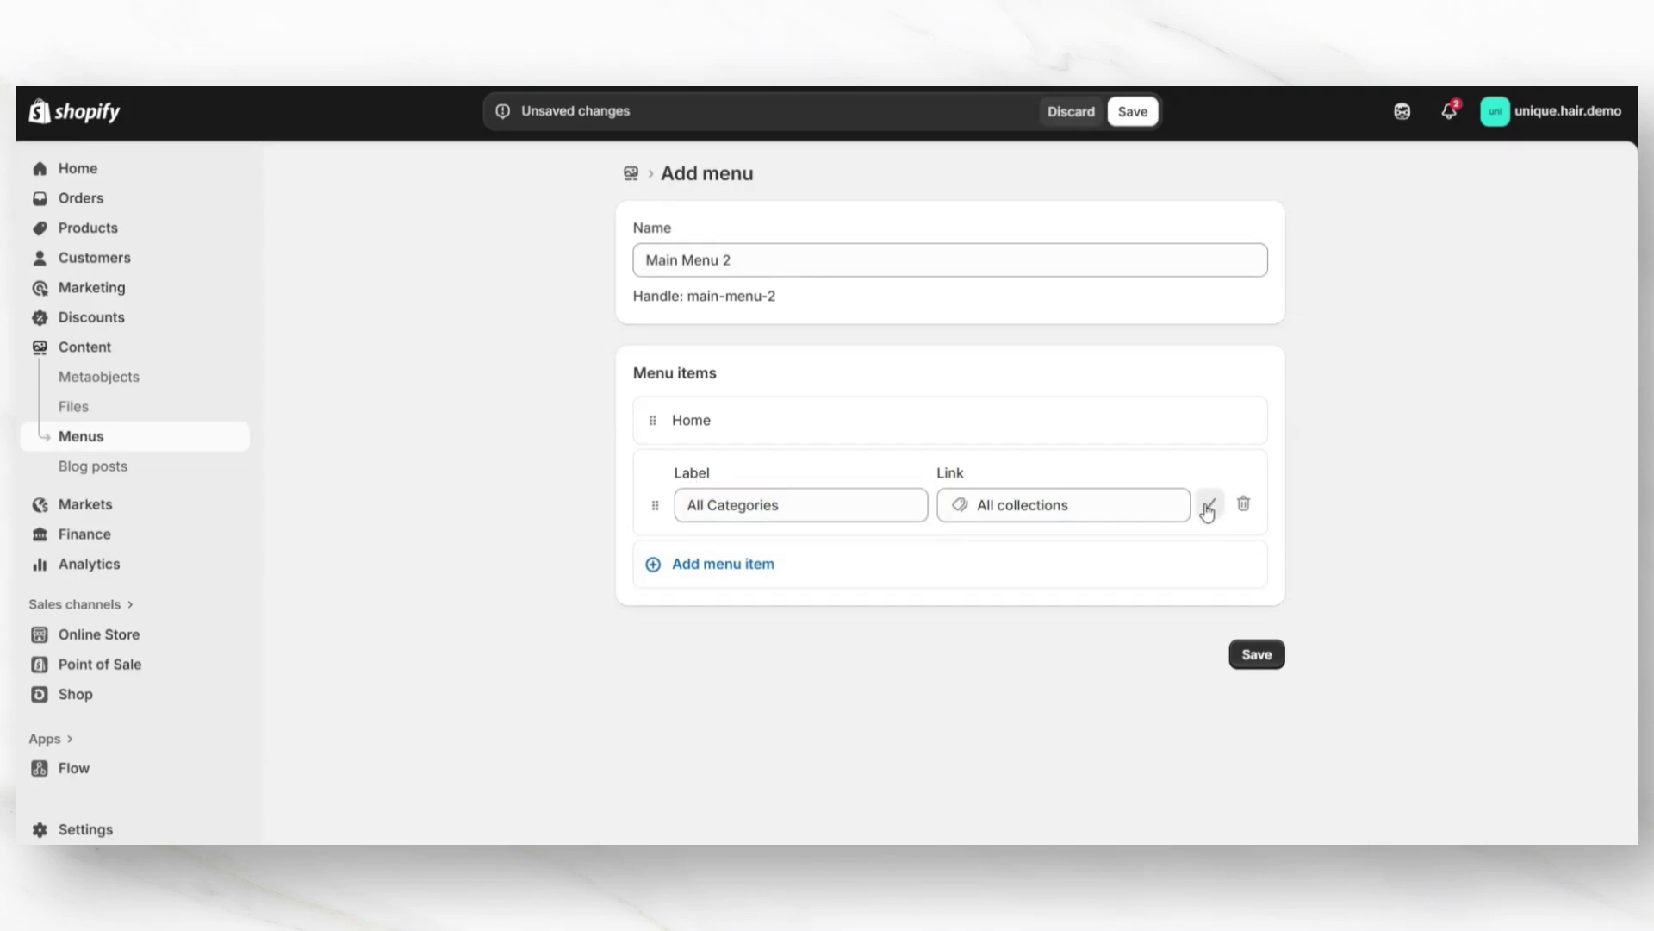
left_click(1209, 505)
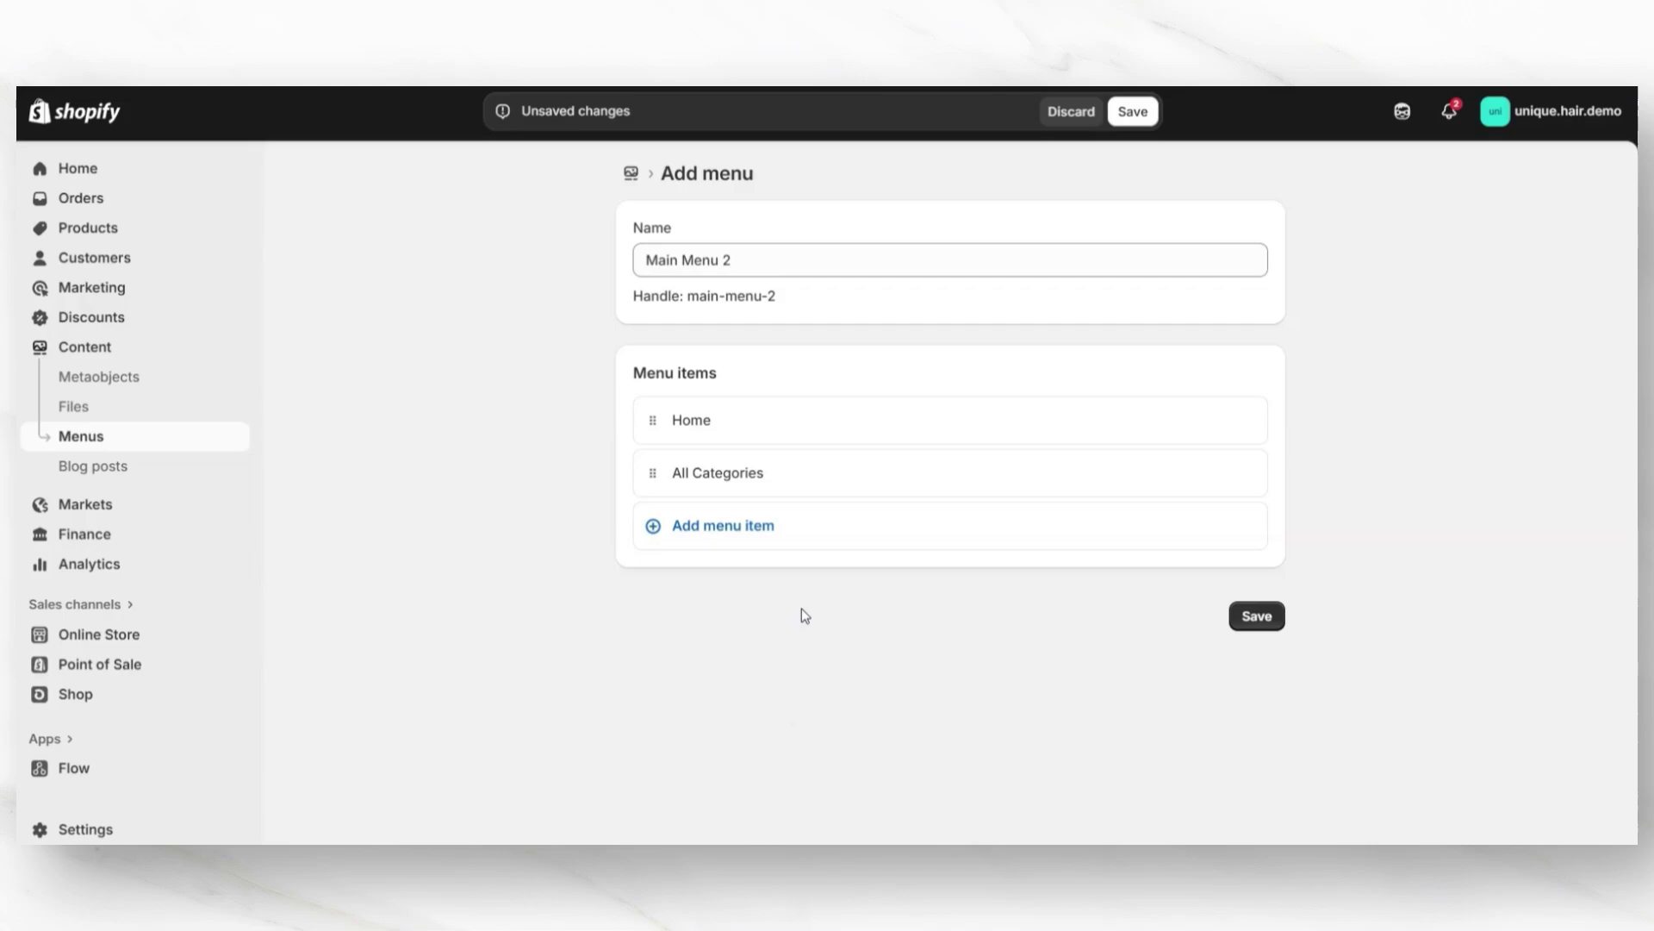
Add a Hair Tools item linked to the first collection, after All Categories.
left_click(721, 535)
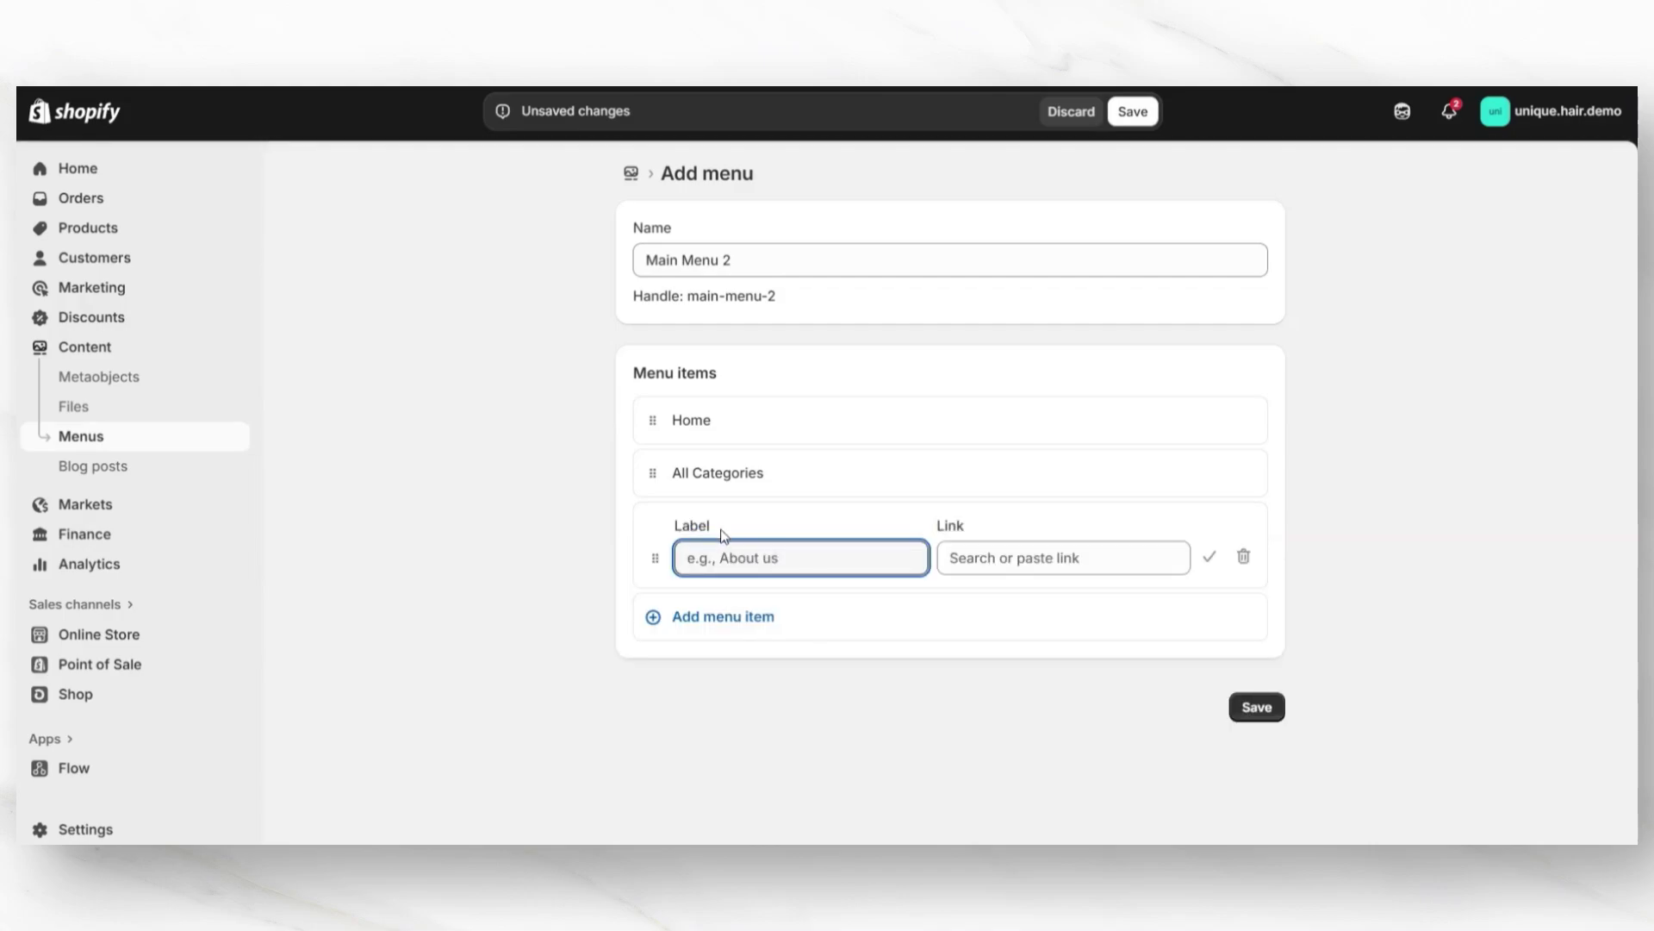
left_click(977, 562)
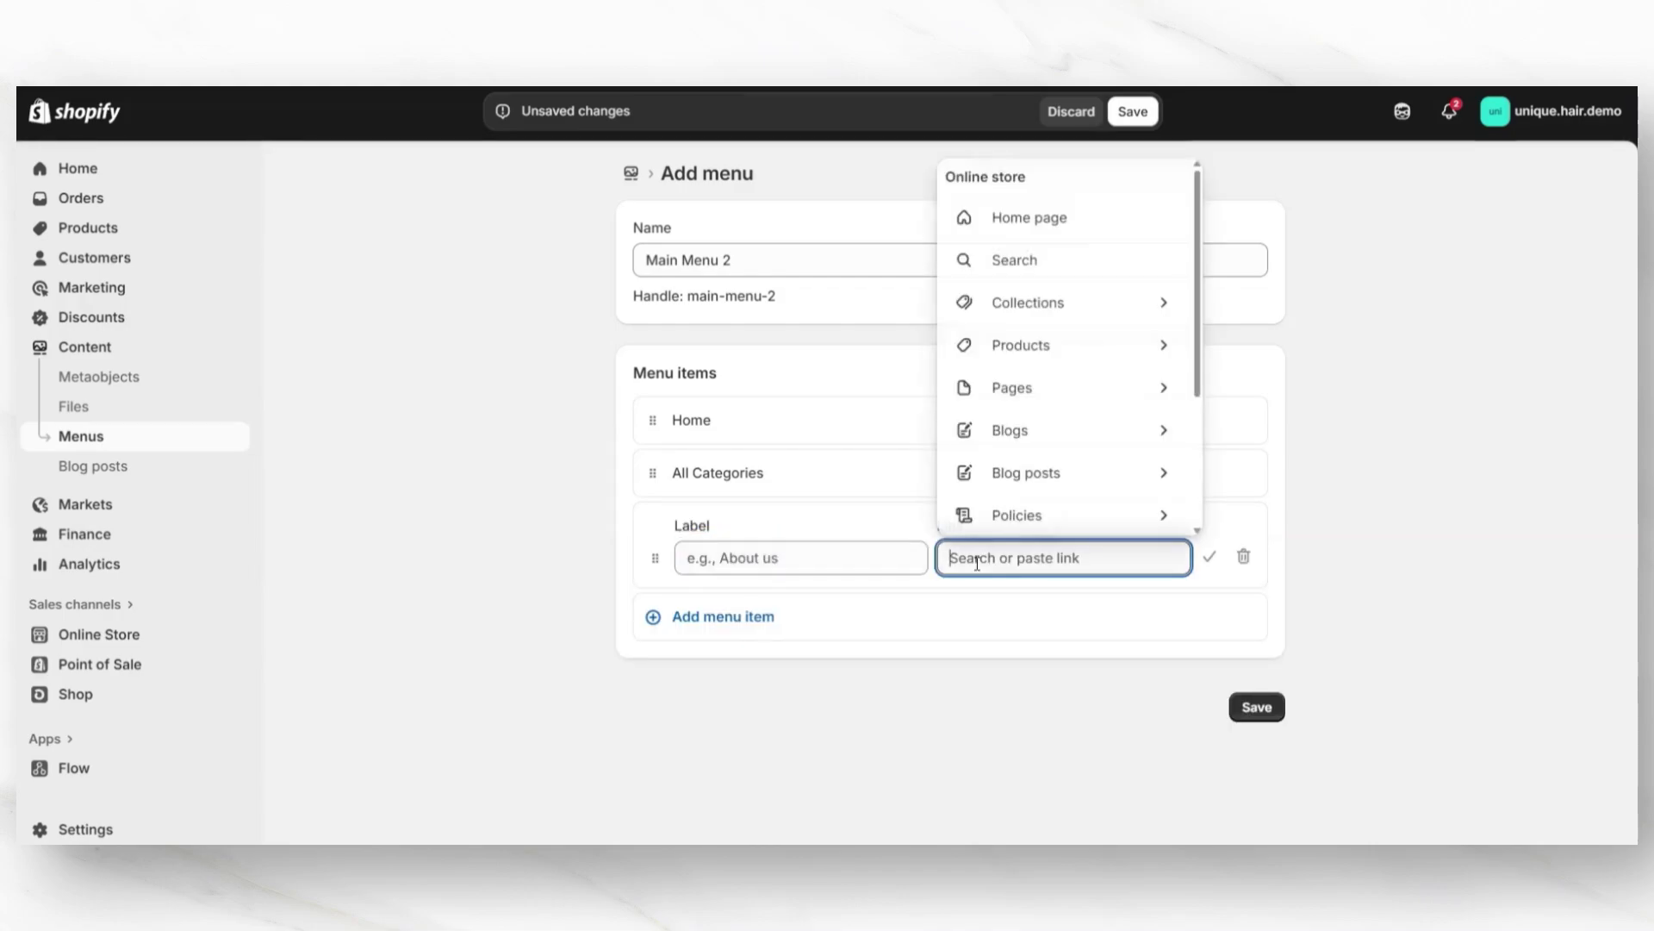
left_click(1010, 308)
left_click(1015, 298)
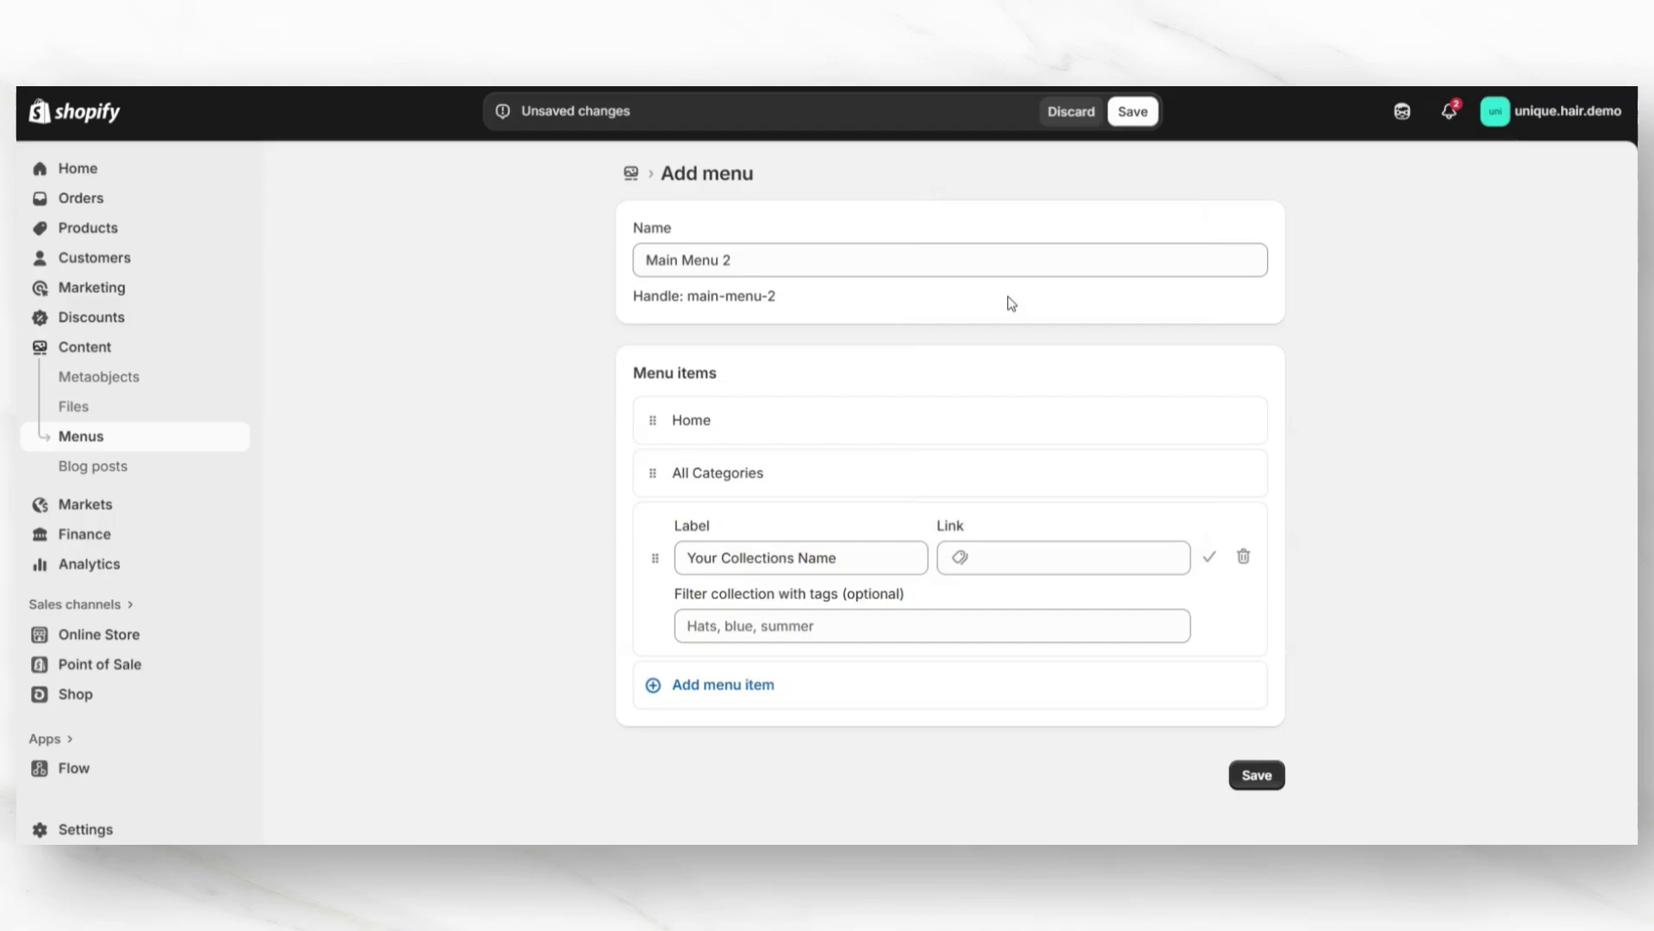
left_click(702, 525)
type("Hair Tools")
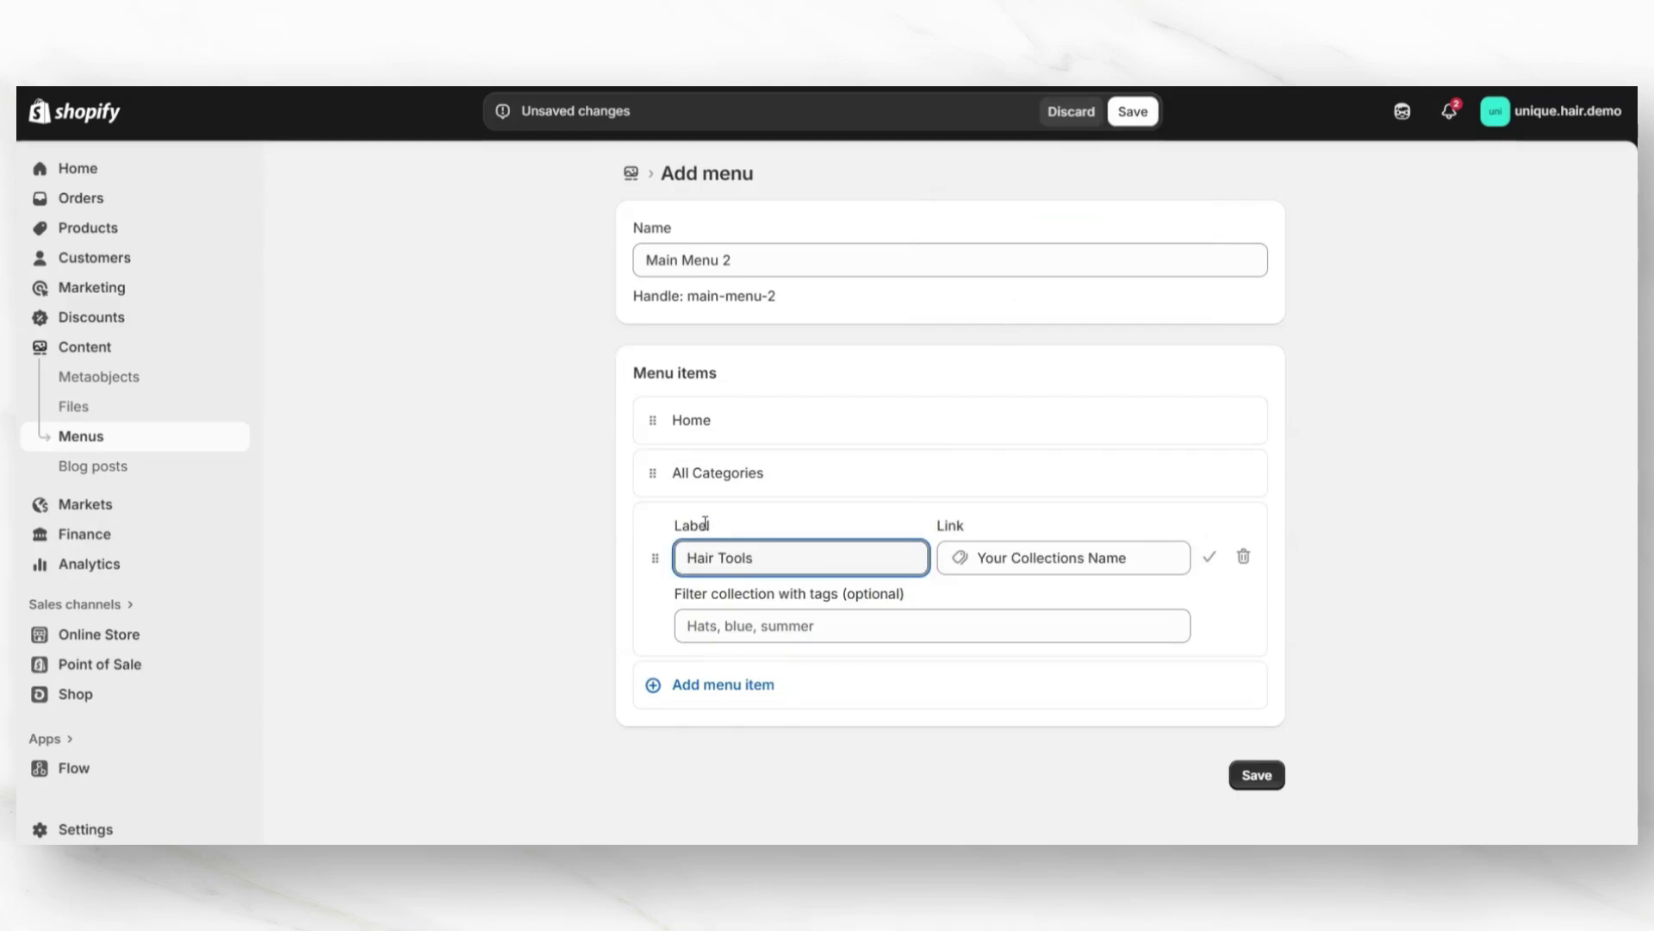
left_click(1209, 558)
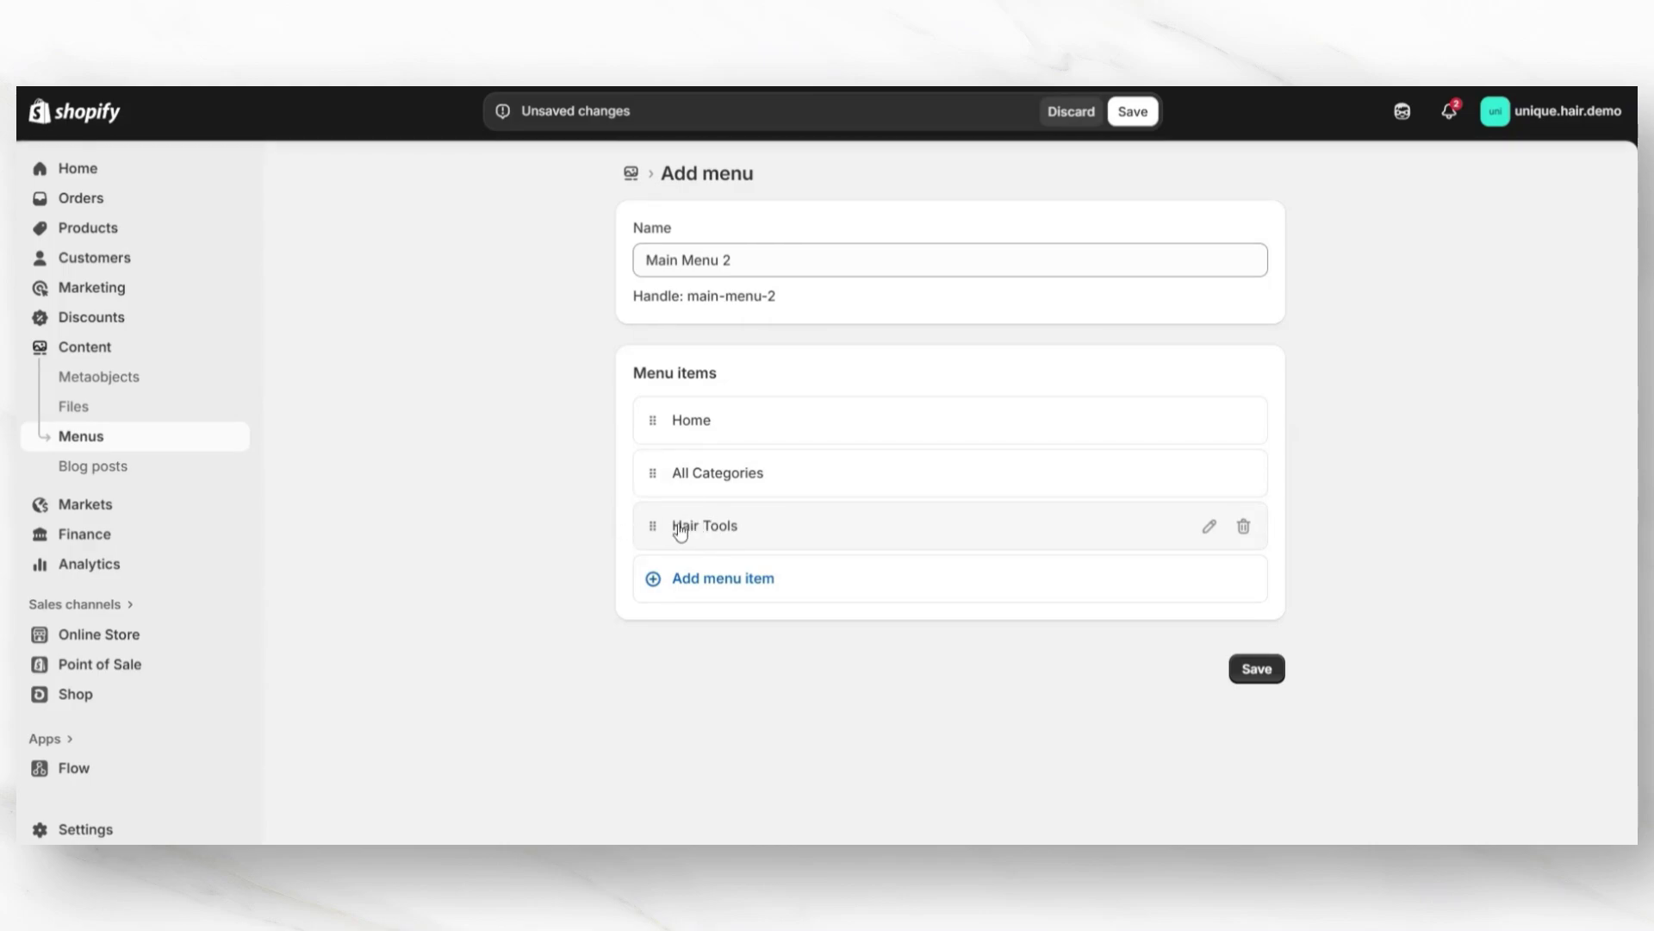
Nest Hair Tools under All Categories and begin adding another sub-item with a link.
left_click_drag(654, 535, 755, 521)
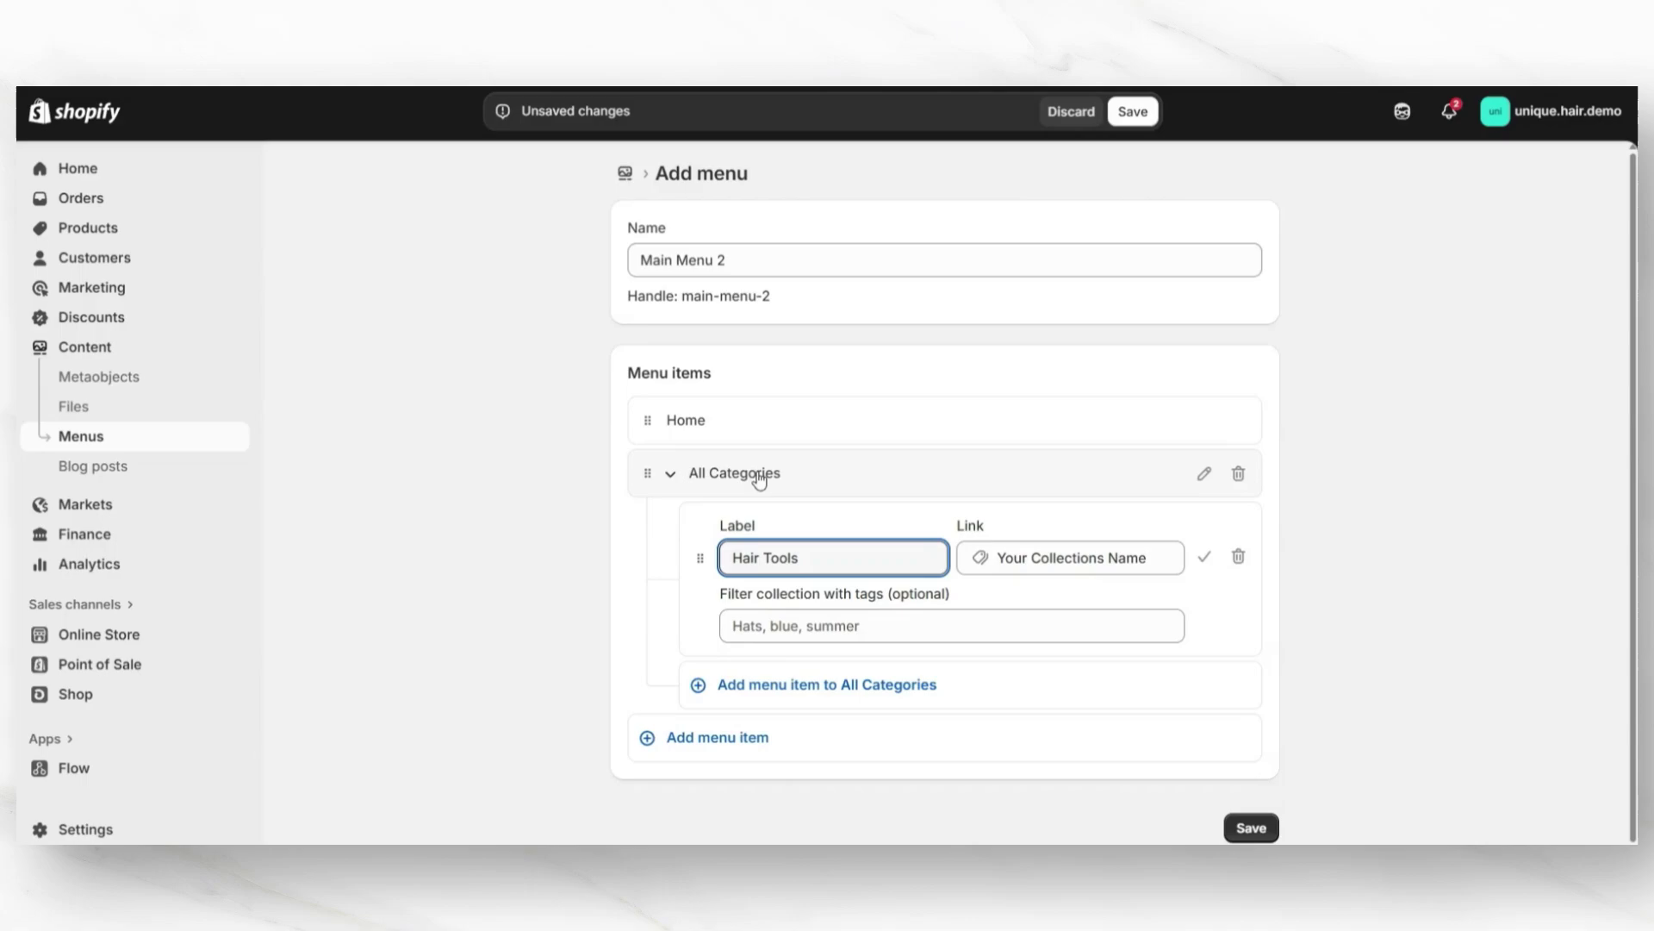
left_click(1203, 556)
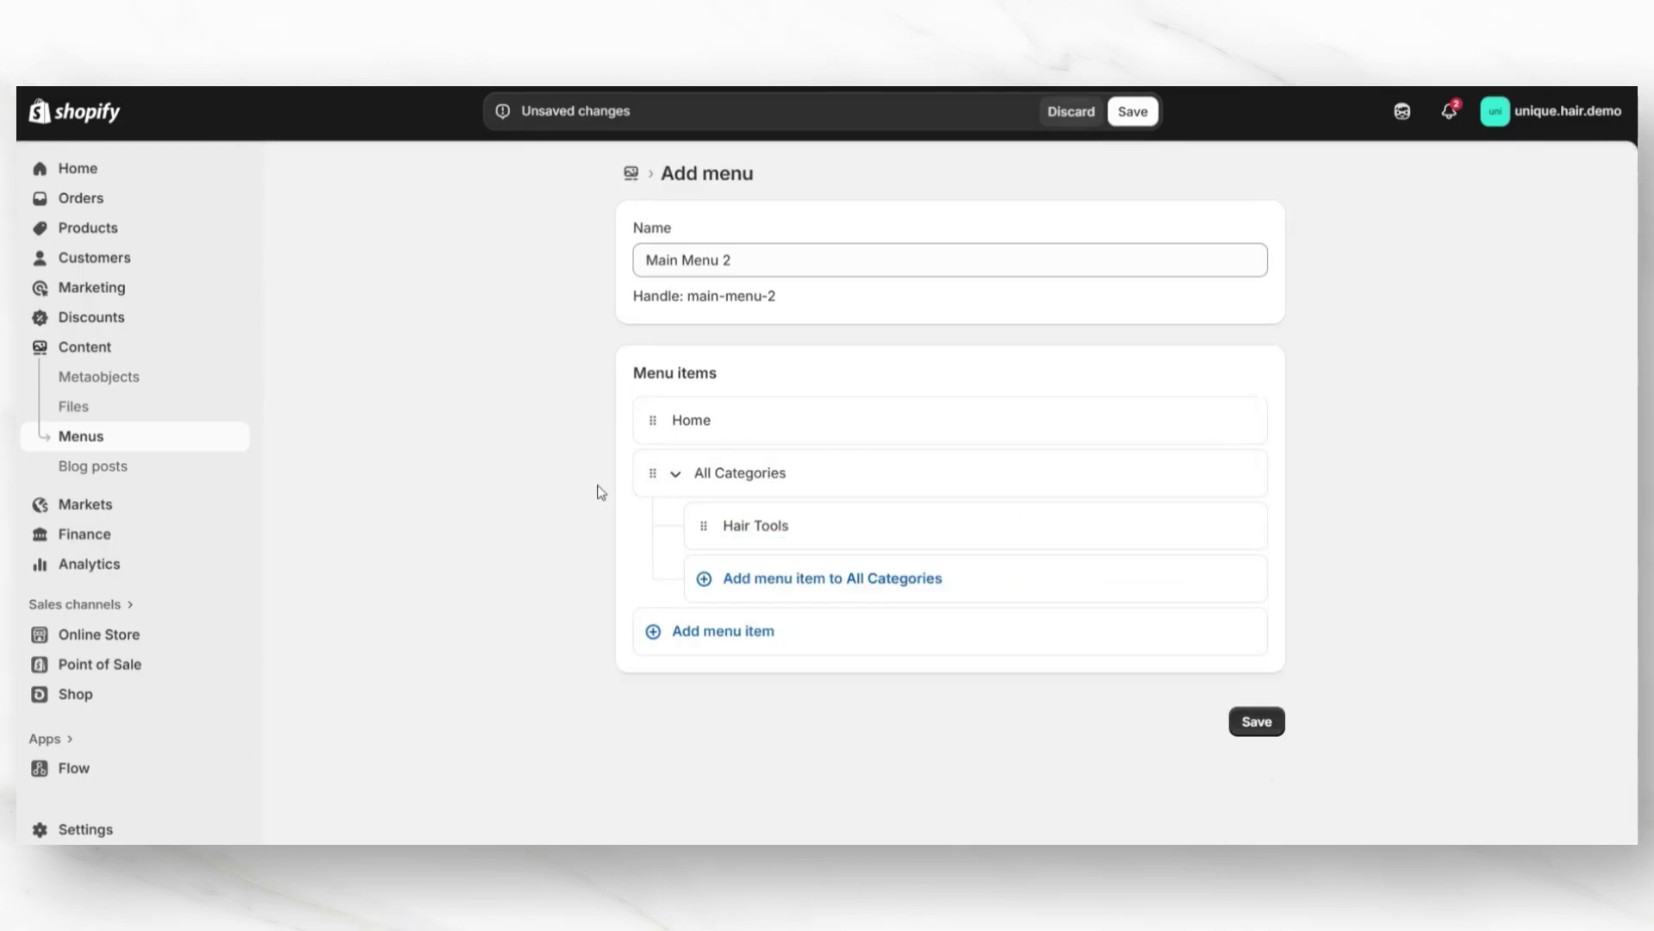
left_click(676, 476)
left_click(674, 475)
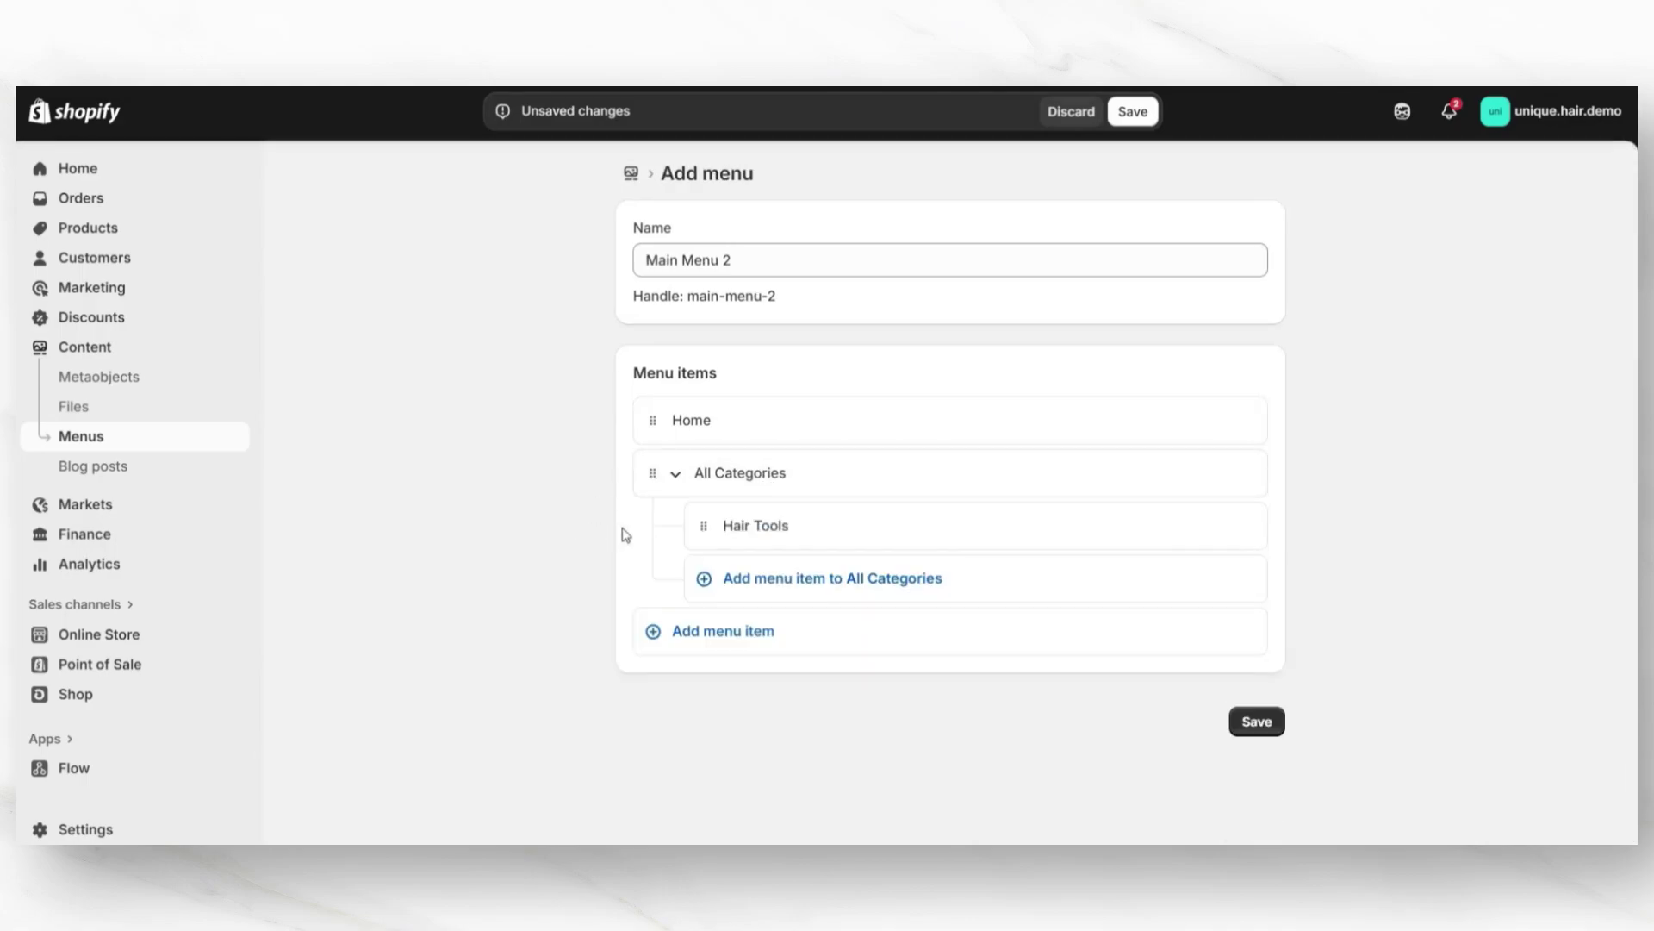
left_click(833, 588)
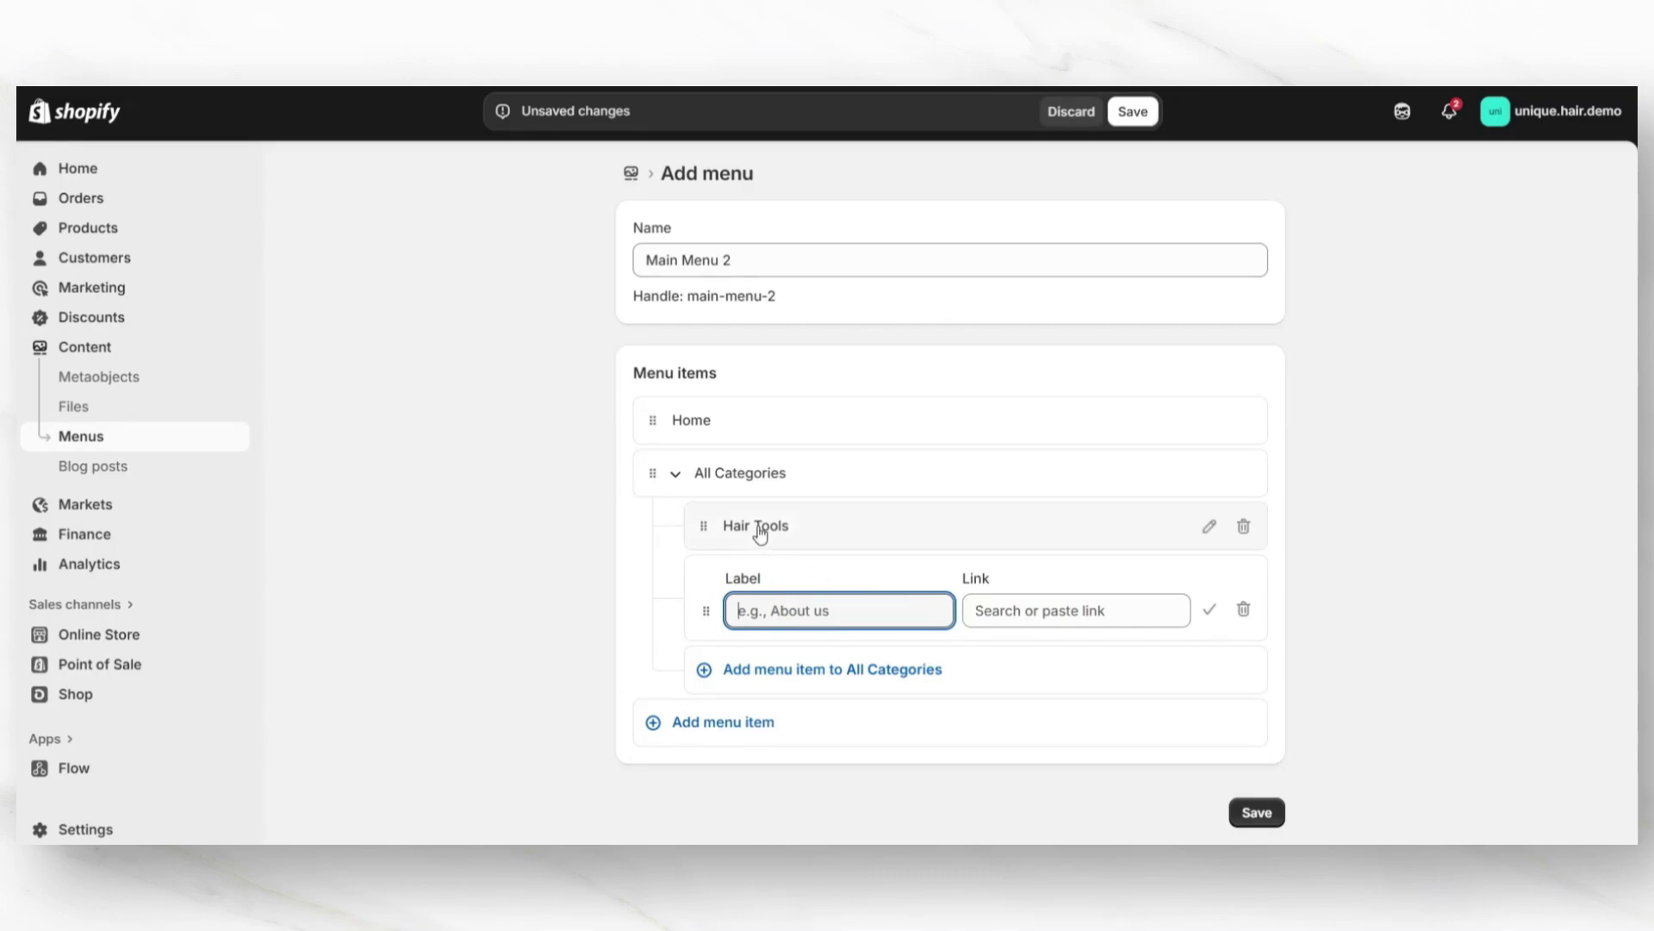
left_click(989, 608)
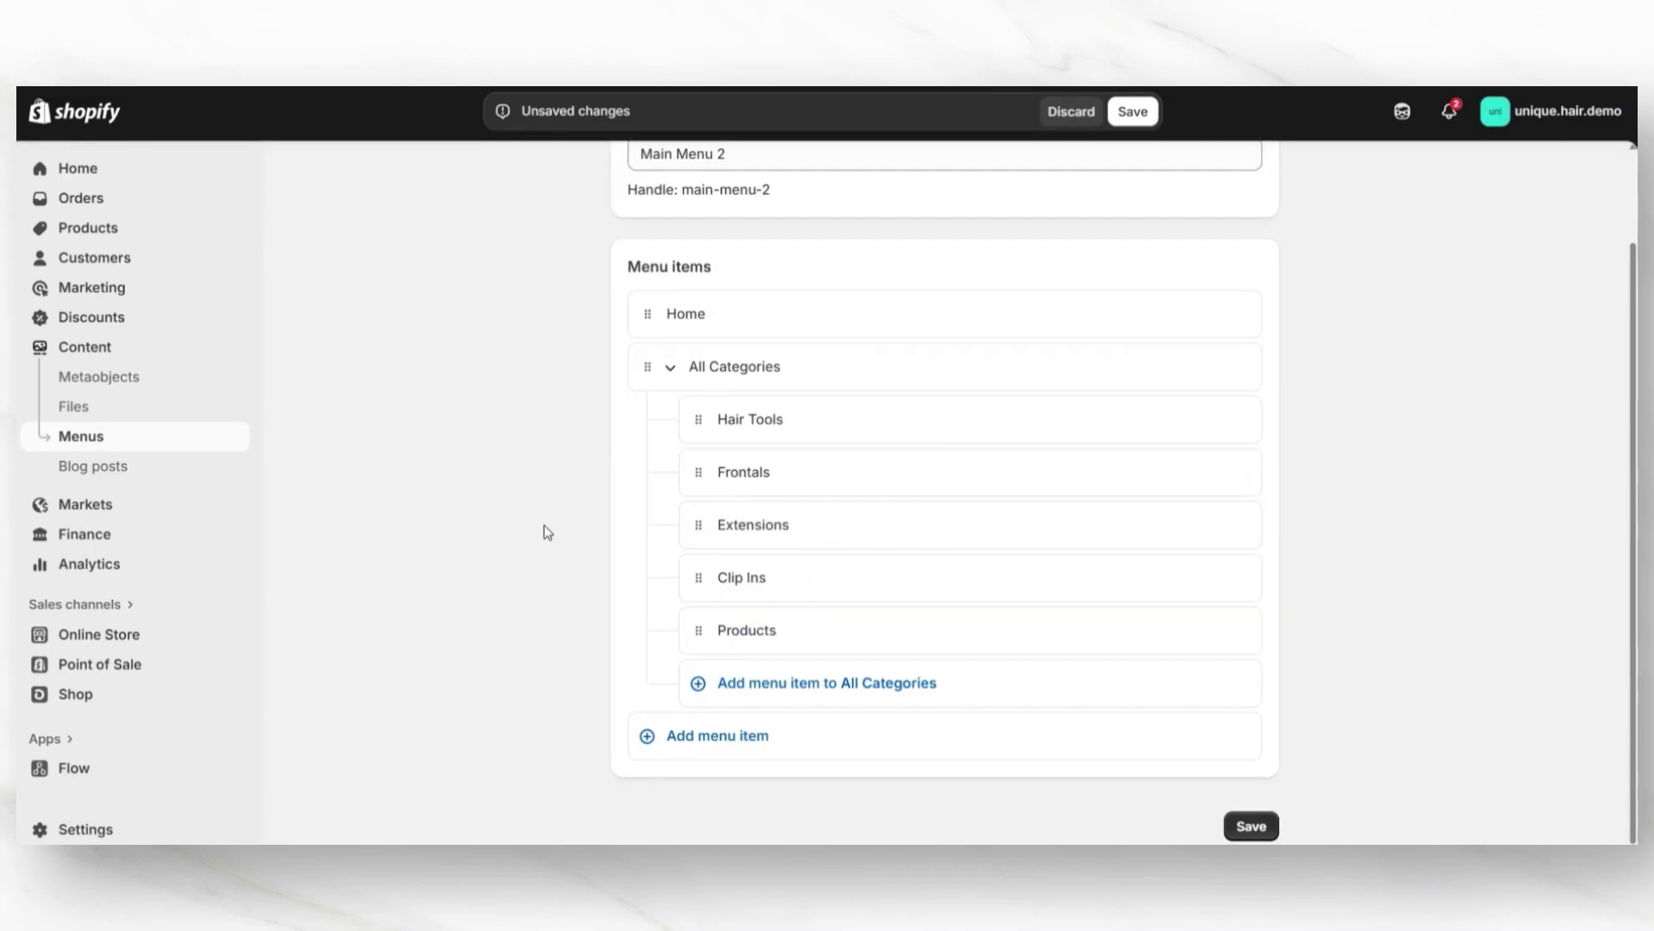
Add a new About Us item to Main Menu 2 and choose its link destination.
left_click(690, 739)
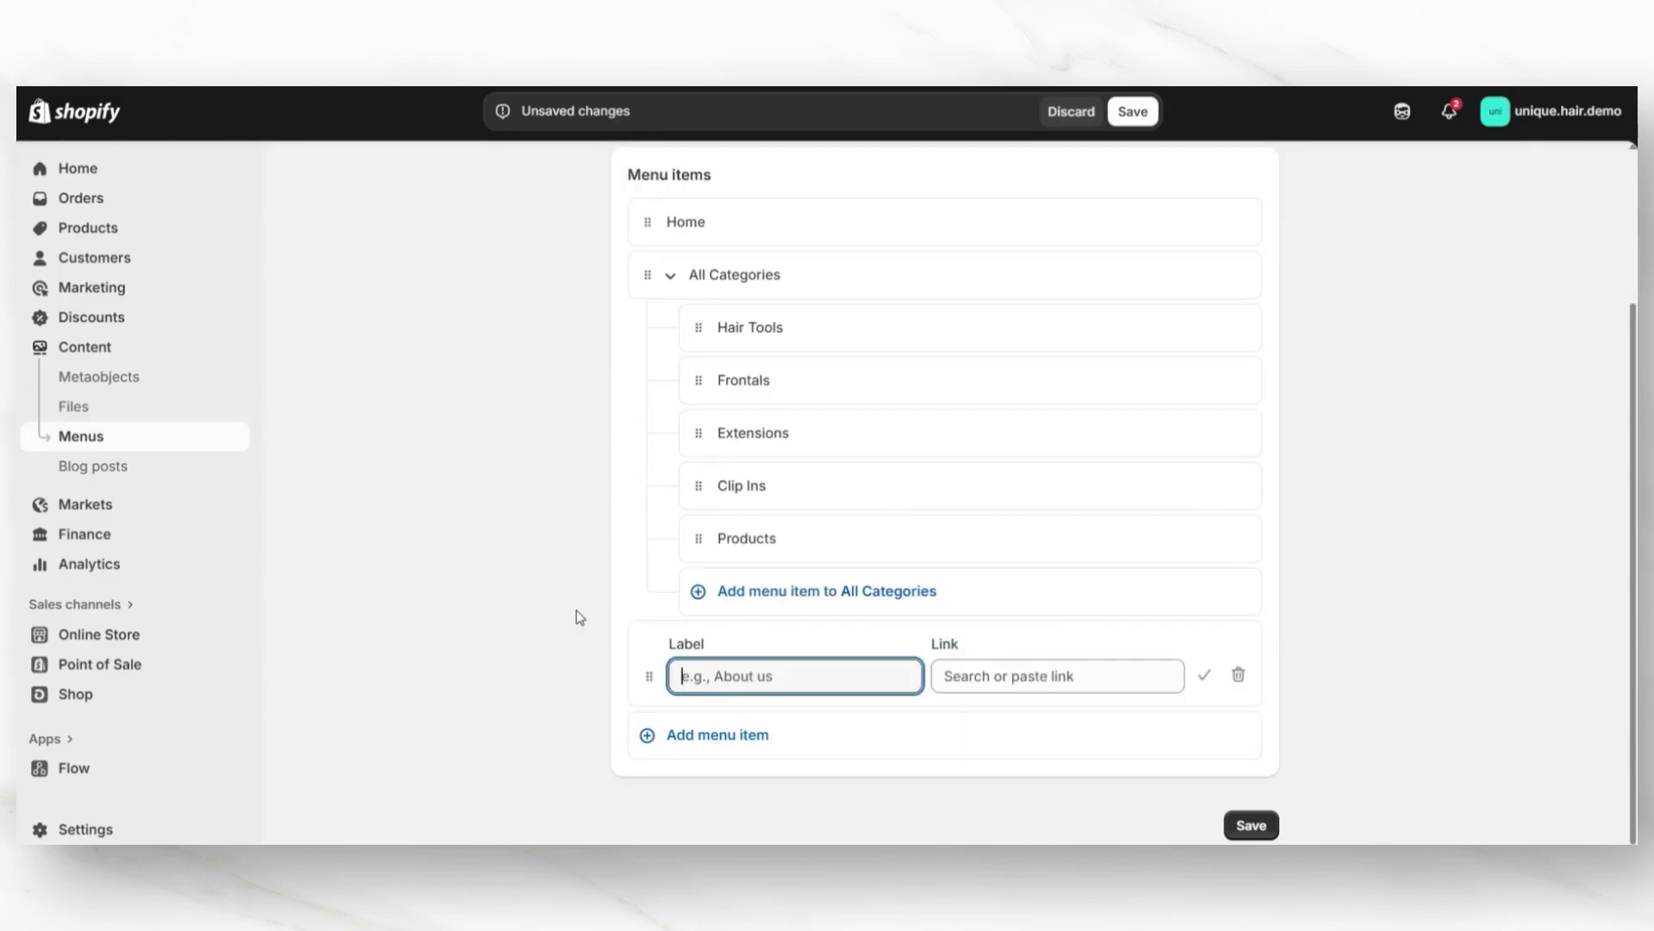
left_click(579, 617)
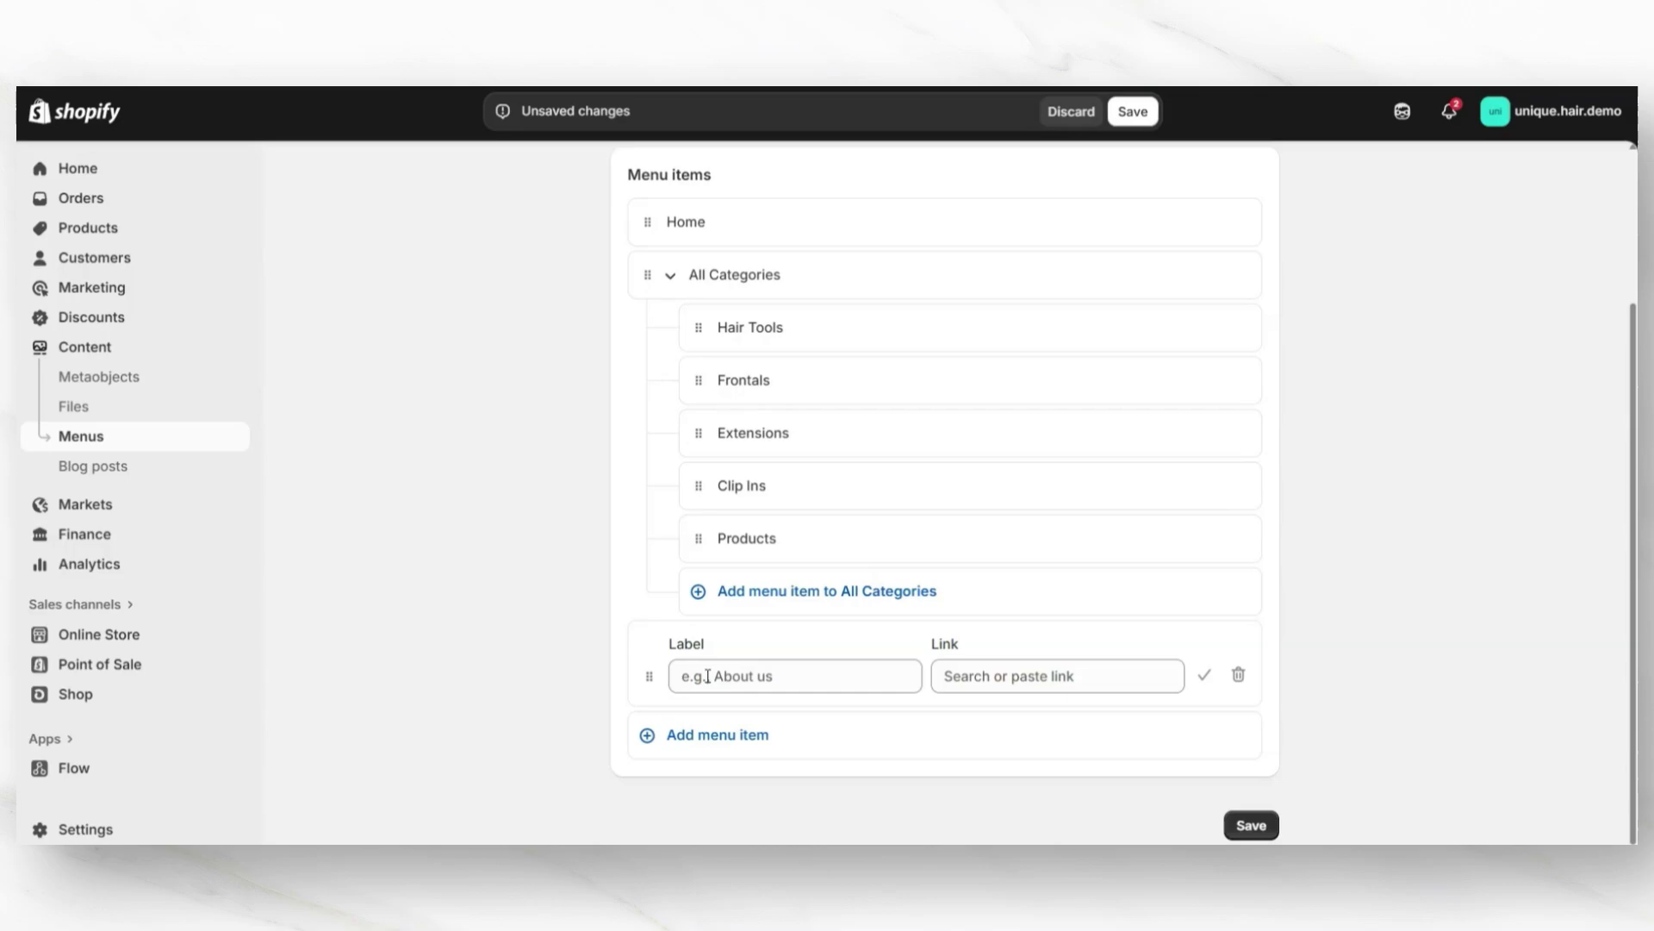
left_click(983, 675)
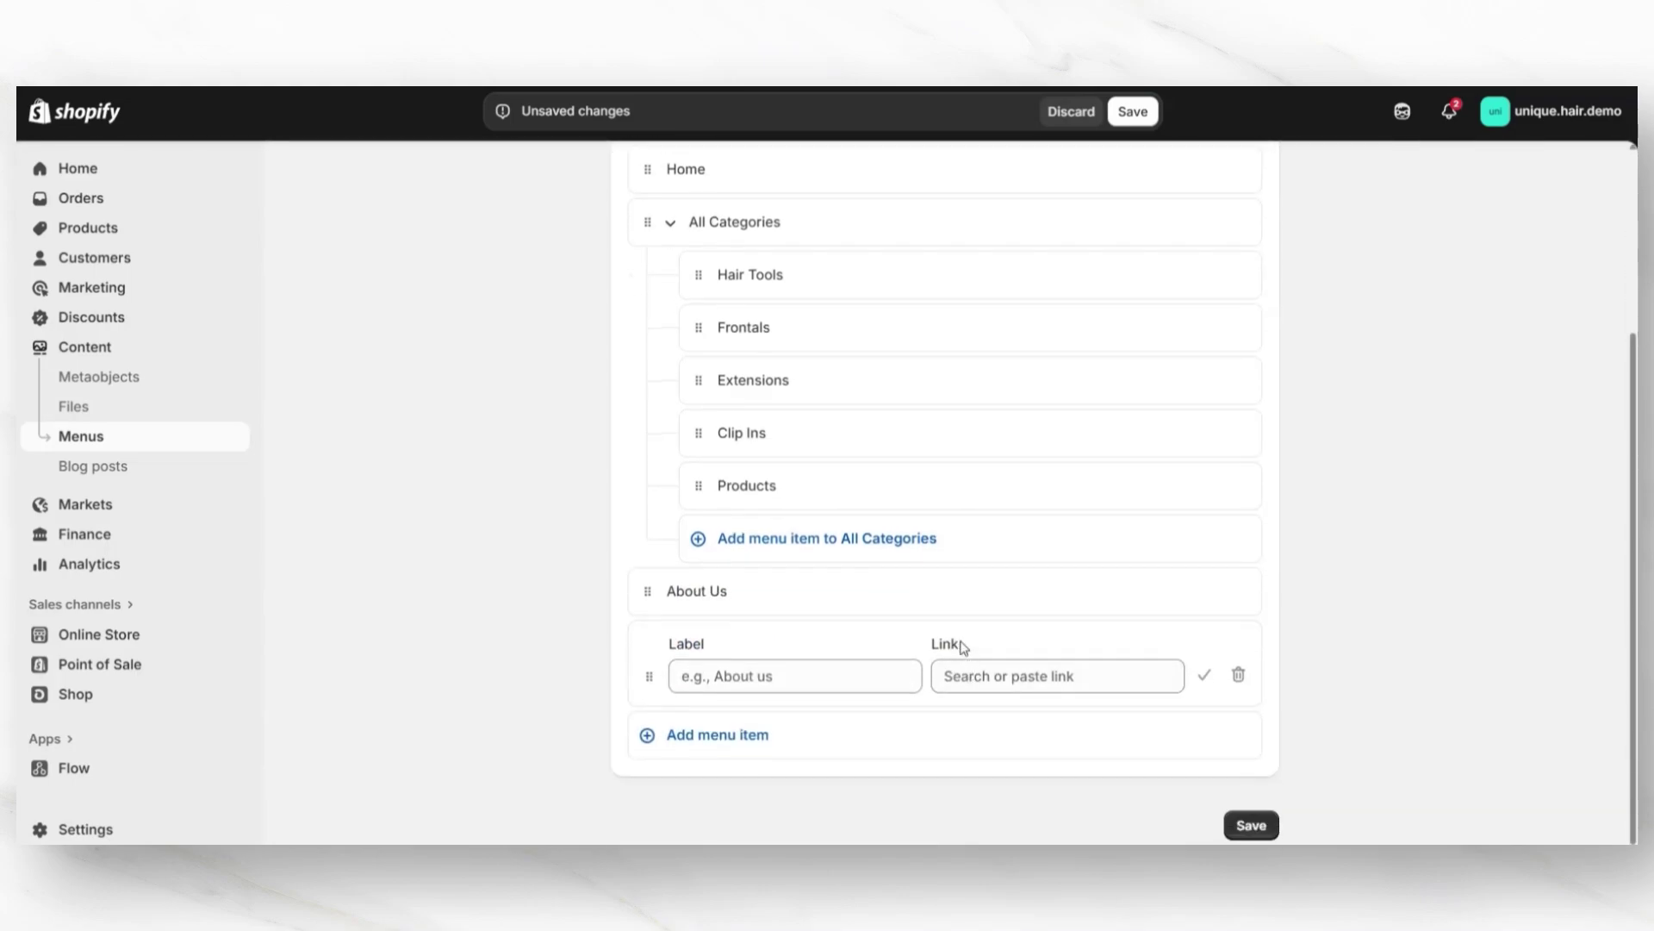
Add a menu item labelled 'Blog' linked to Blogs > News.
left_click(953, 675)
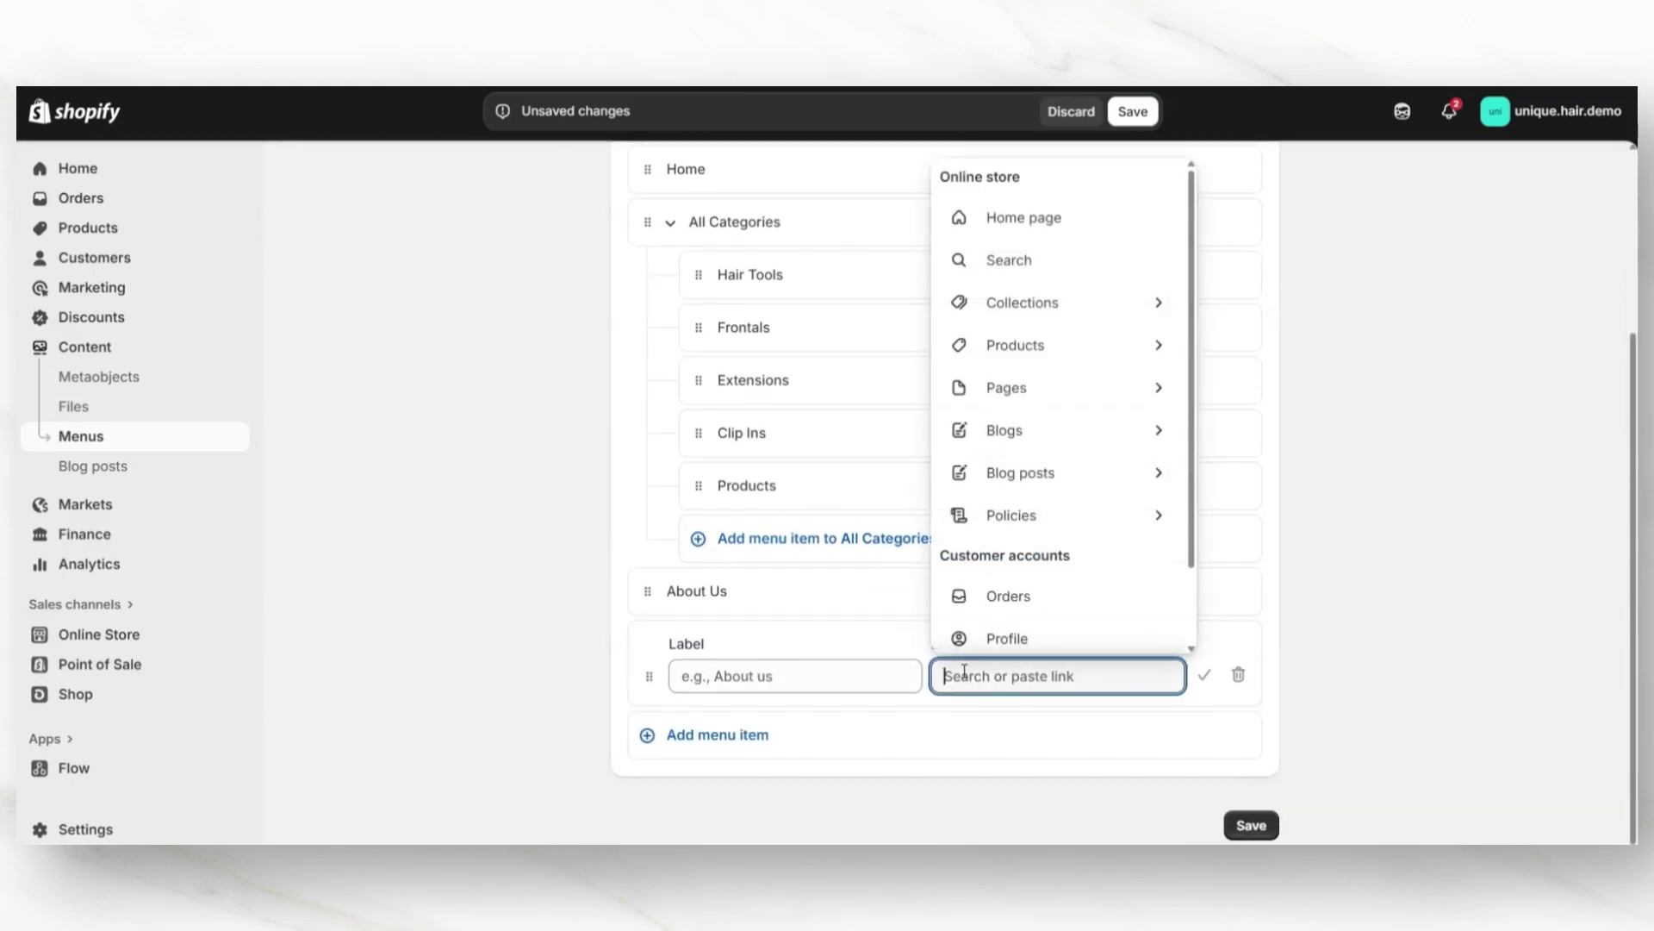
left_click(1037, 438)
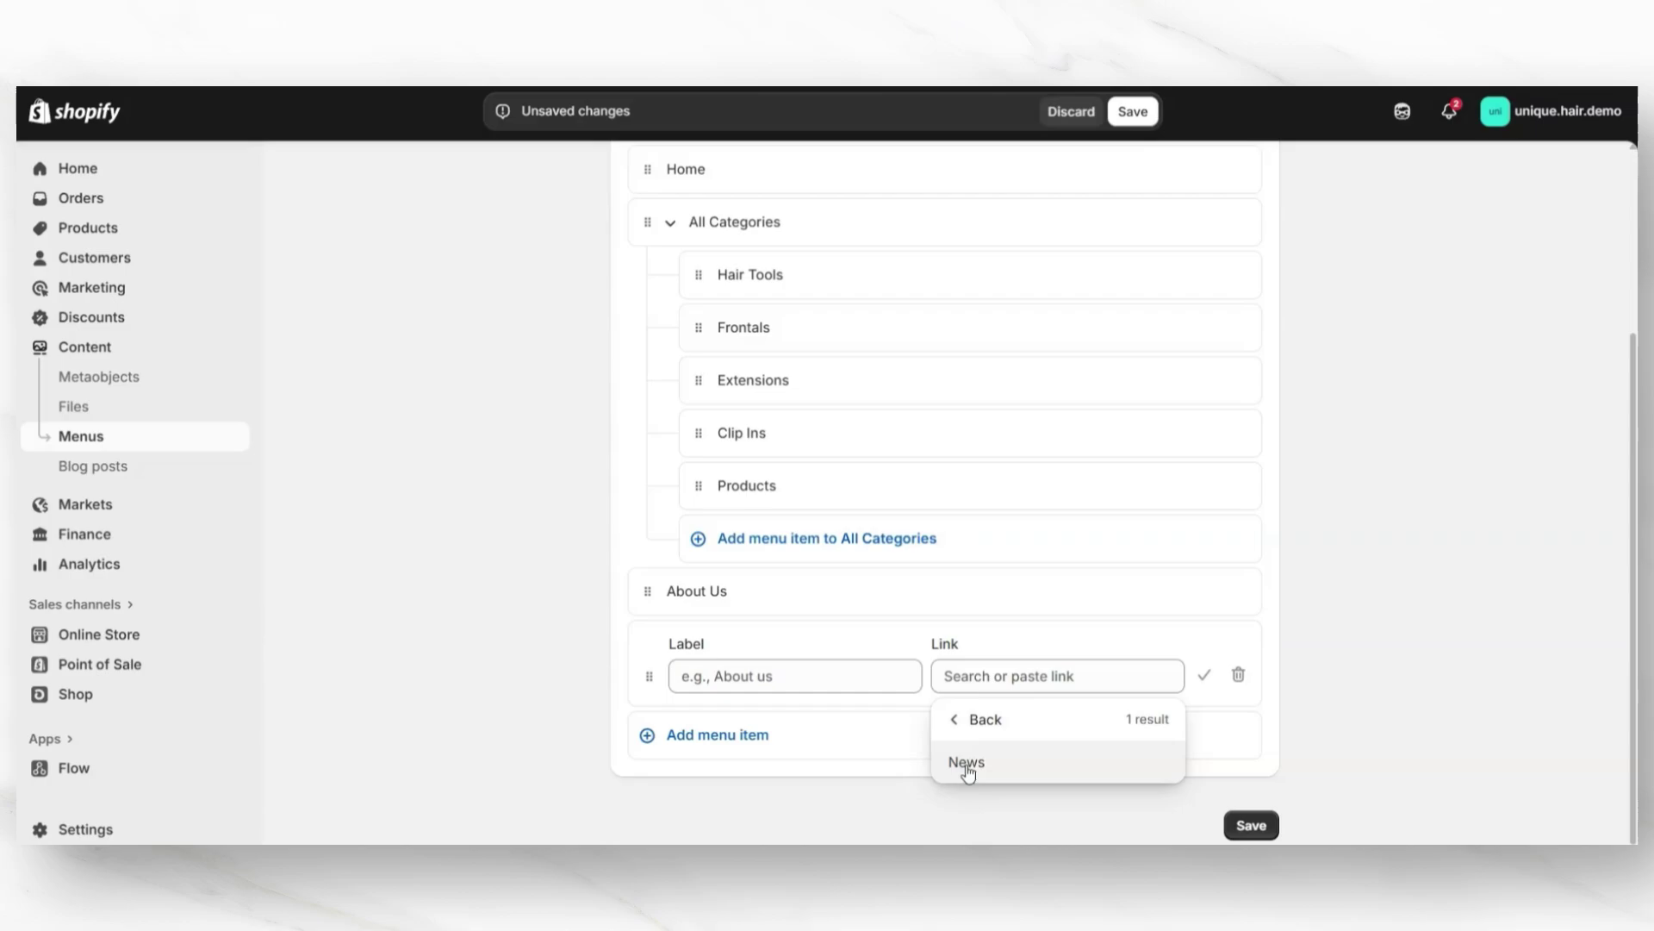
left_click(966, 729)
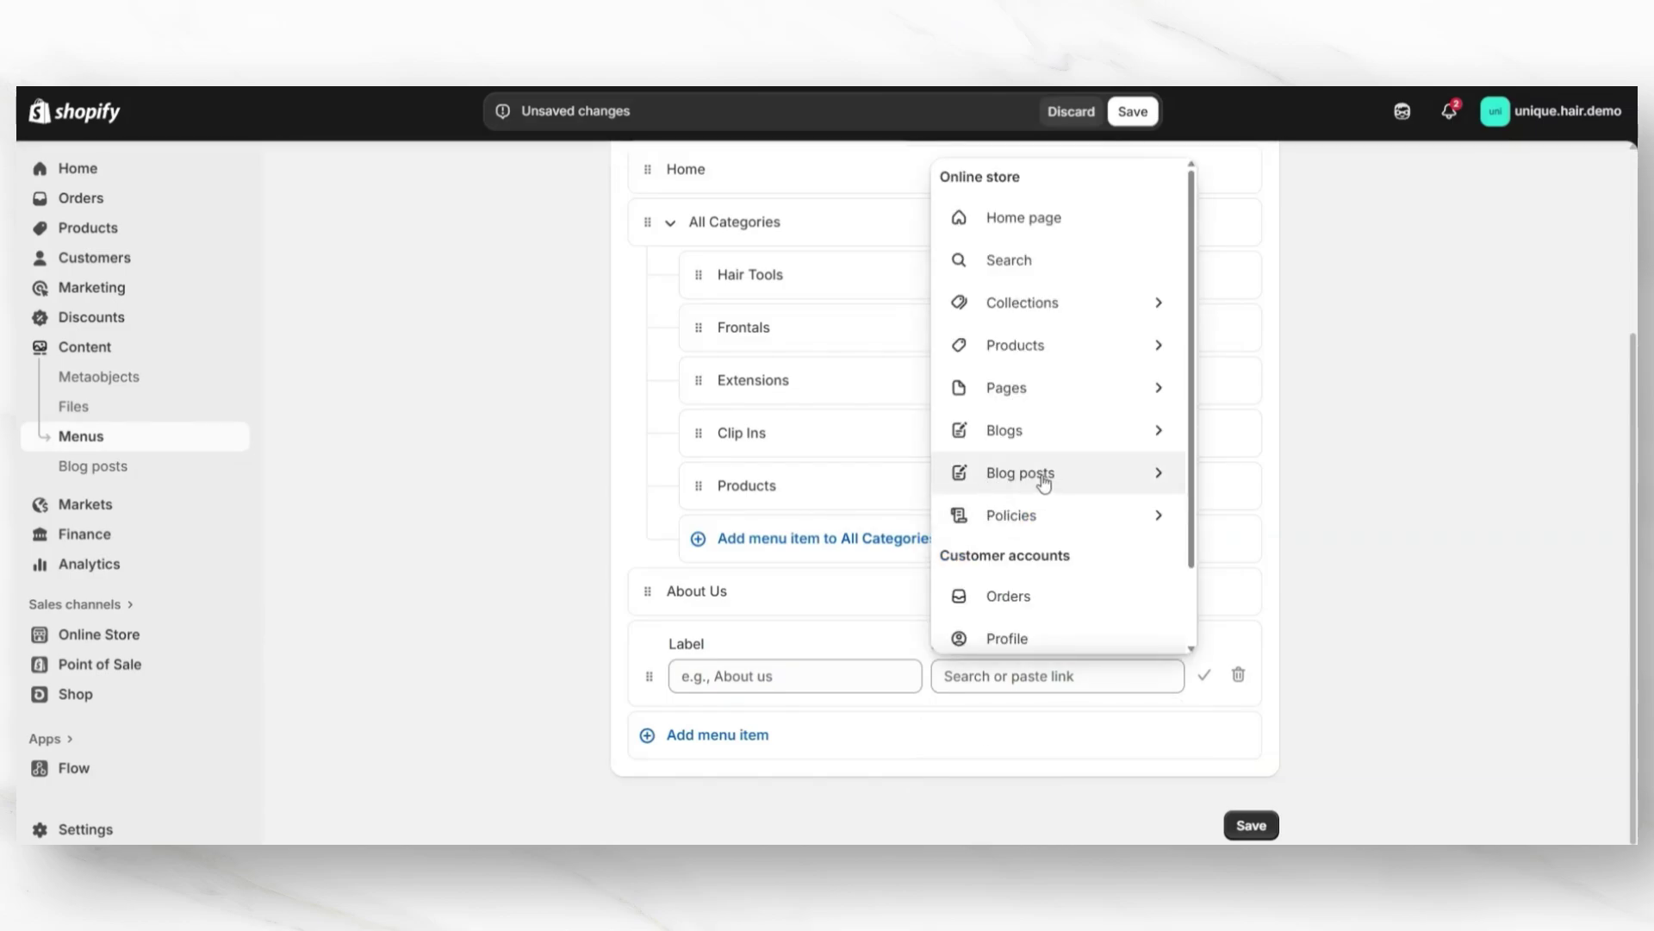
left_click(1065, 440)
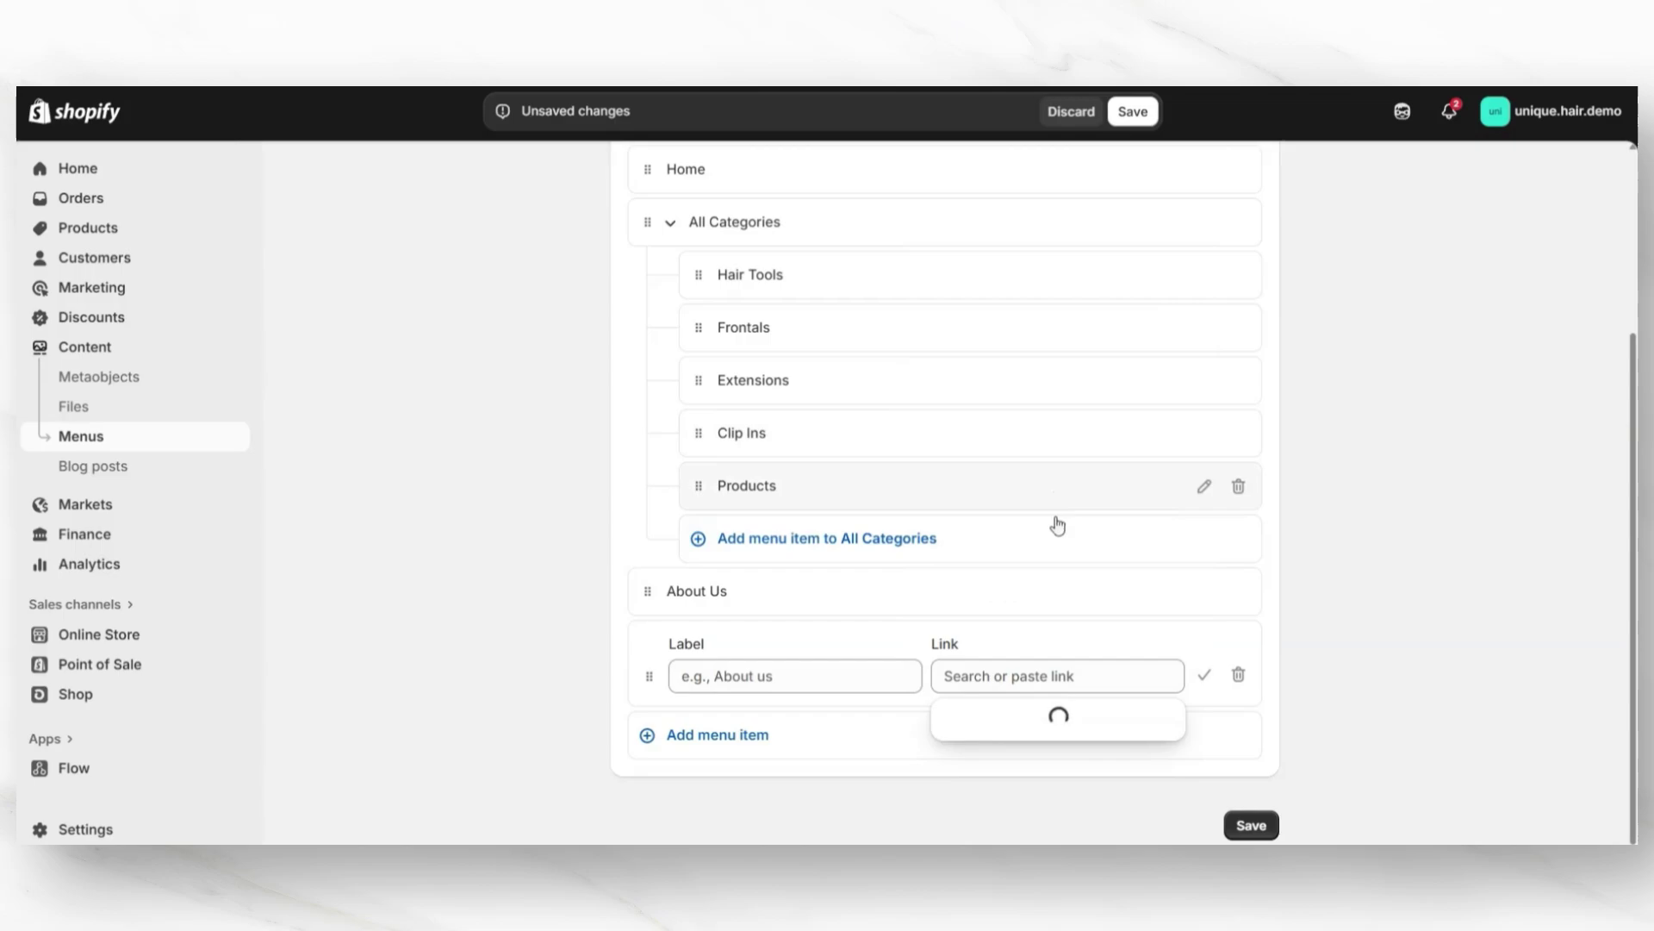
left_click(965, 762)
triple_click(728, 671)
type("Blog")
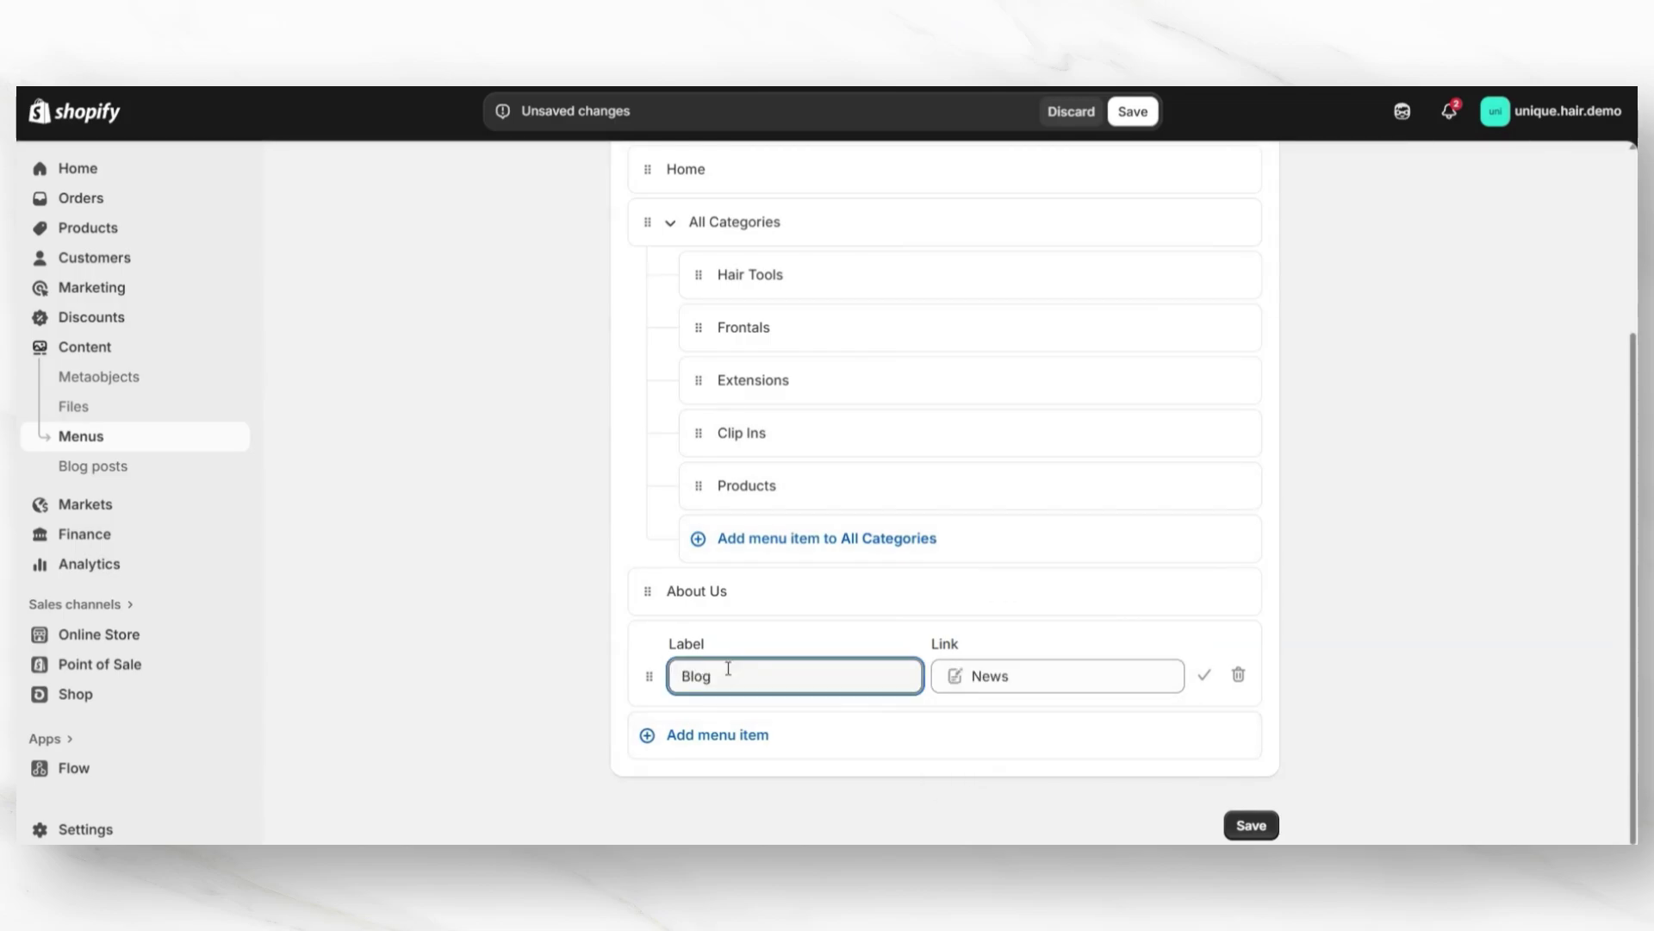
left_click(1203, 675)
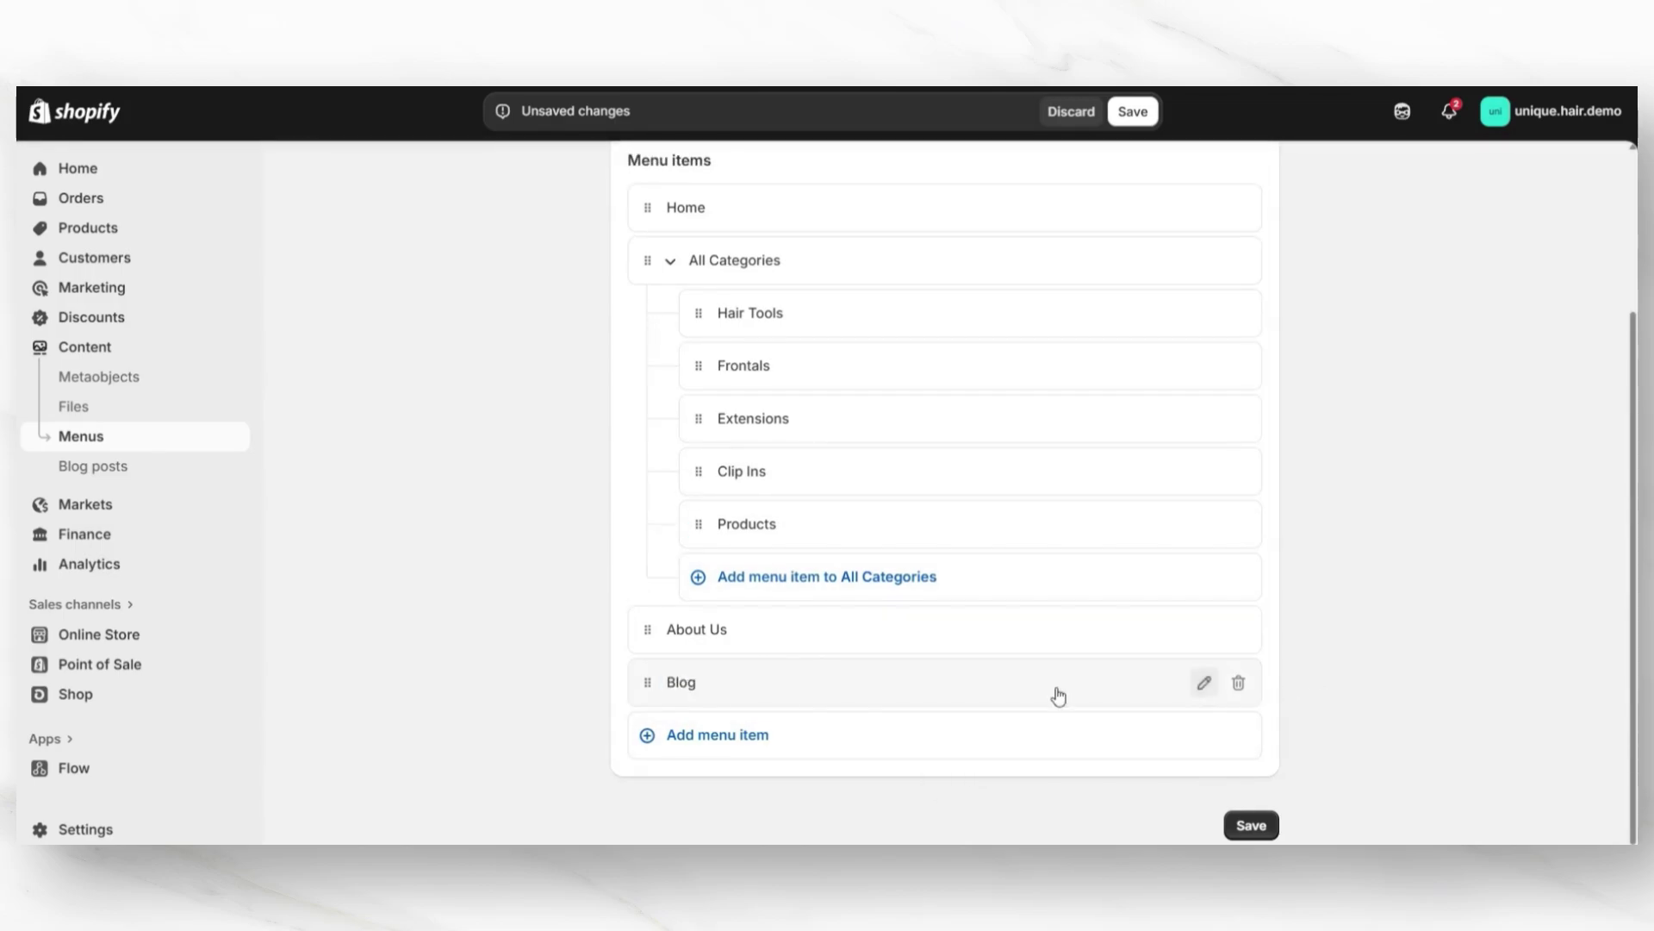
Add a Contact Us menu item and pick its link destination.
left_click(664, 732)
left_click(1008, 766)
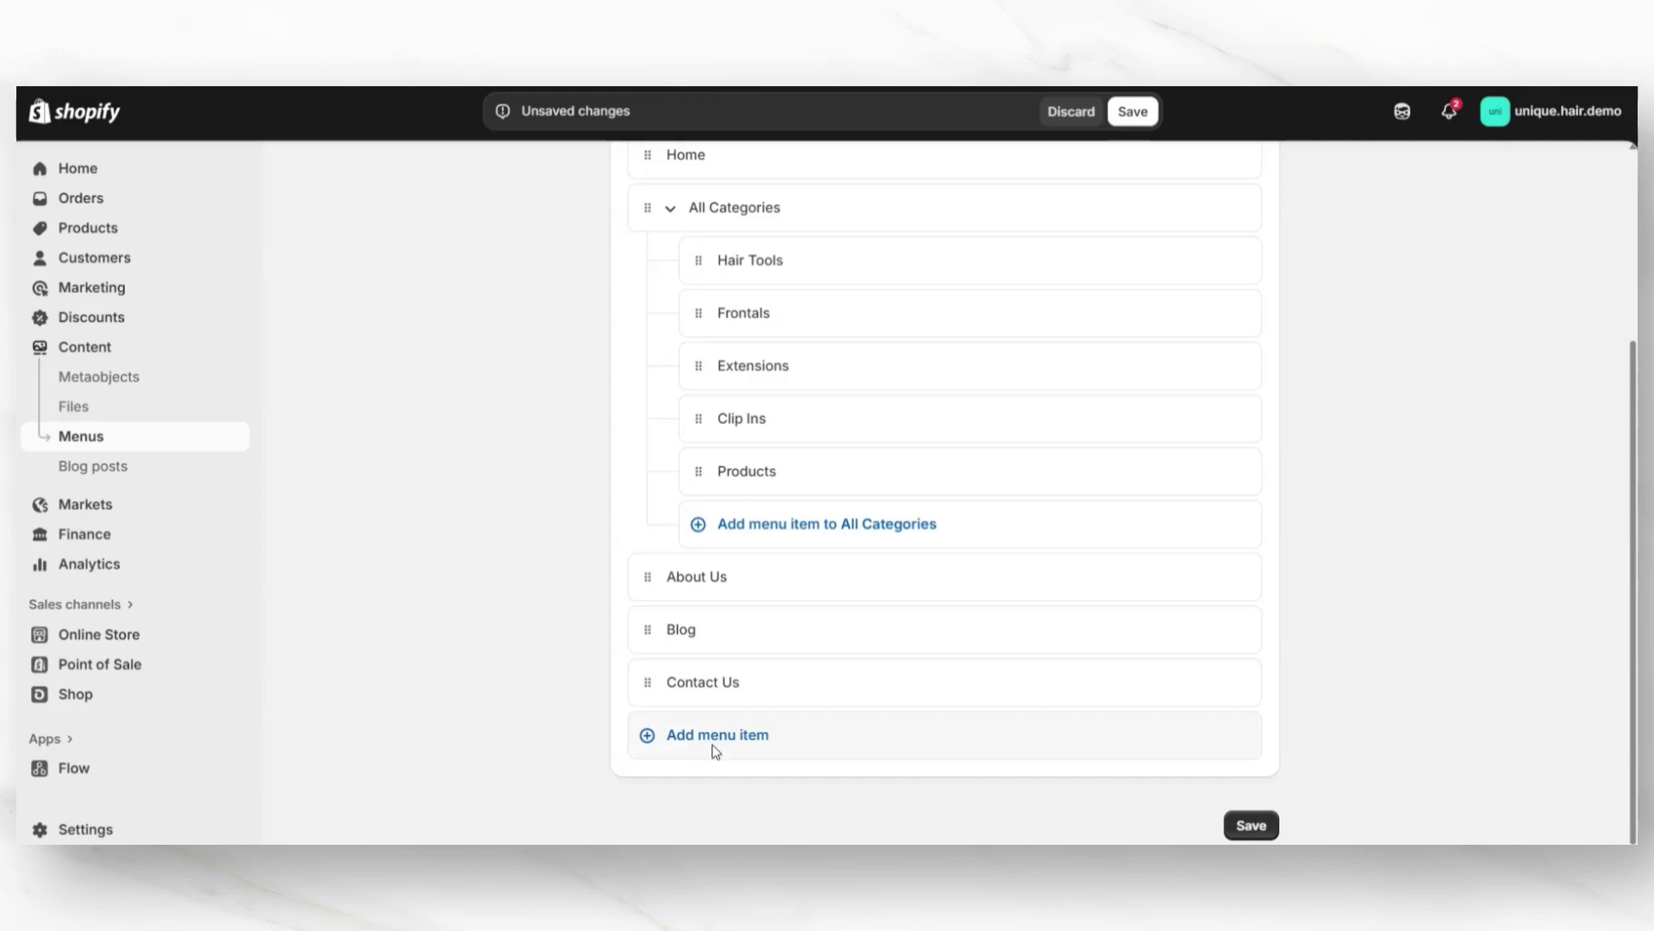
left_click(713, 745)
left_click(1034, 767)
scroll(1034, 517, "down", 1)
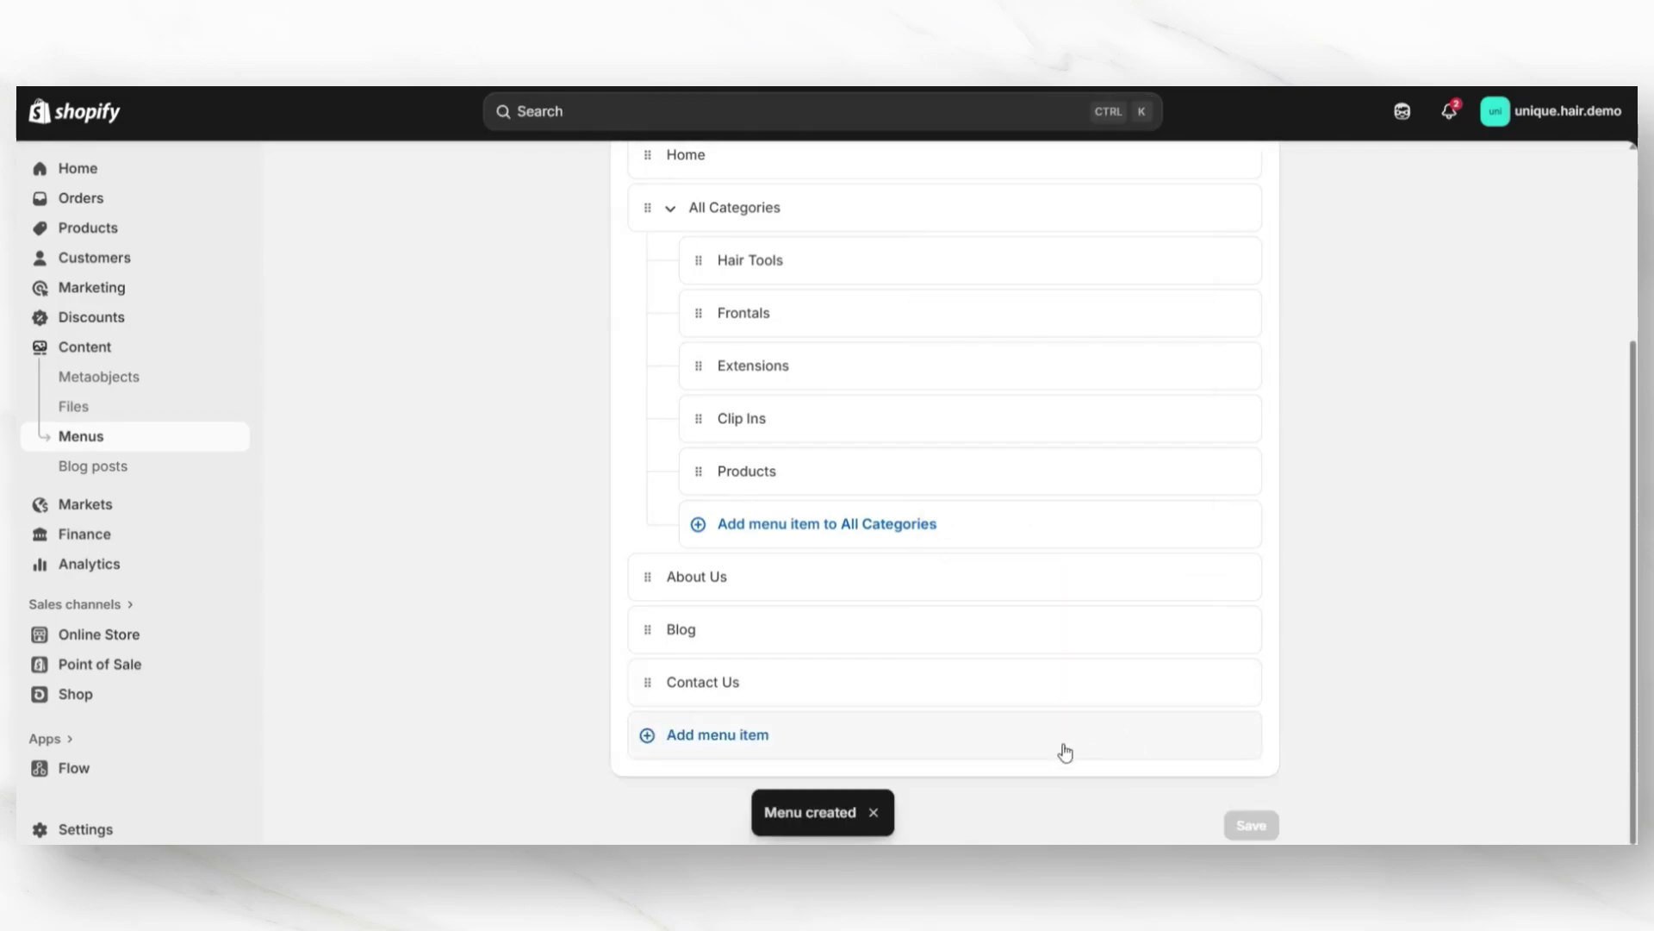
scroll(1311, 748, "up", 3)
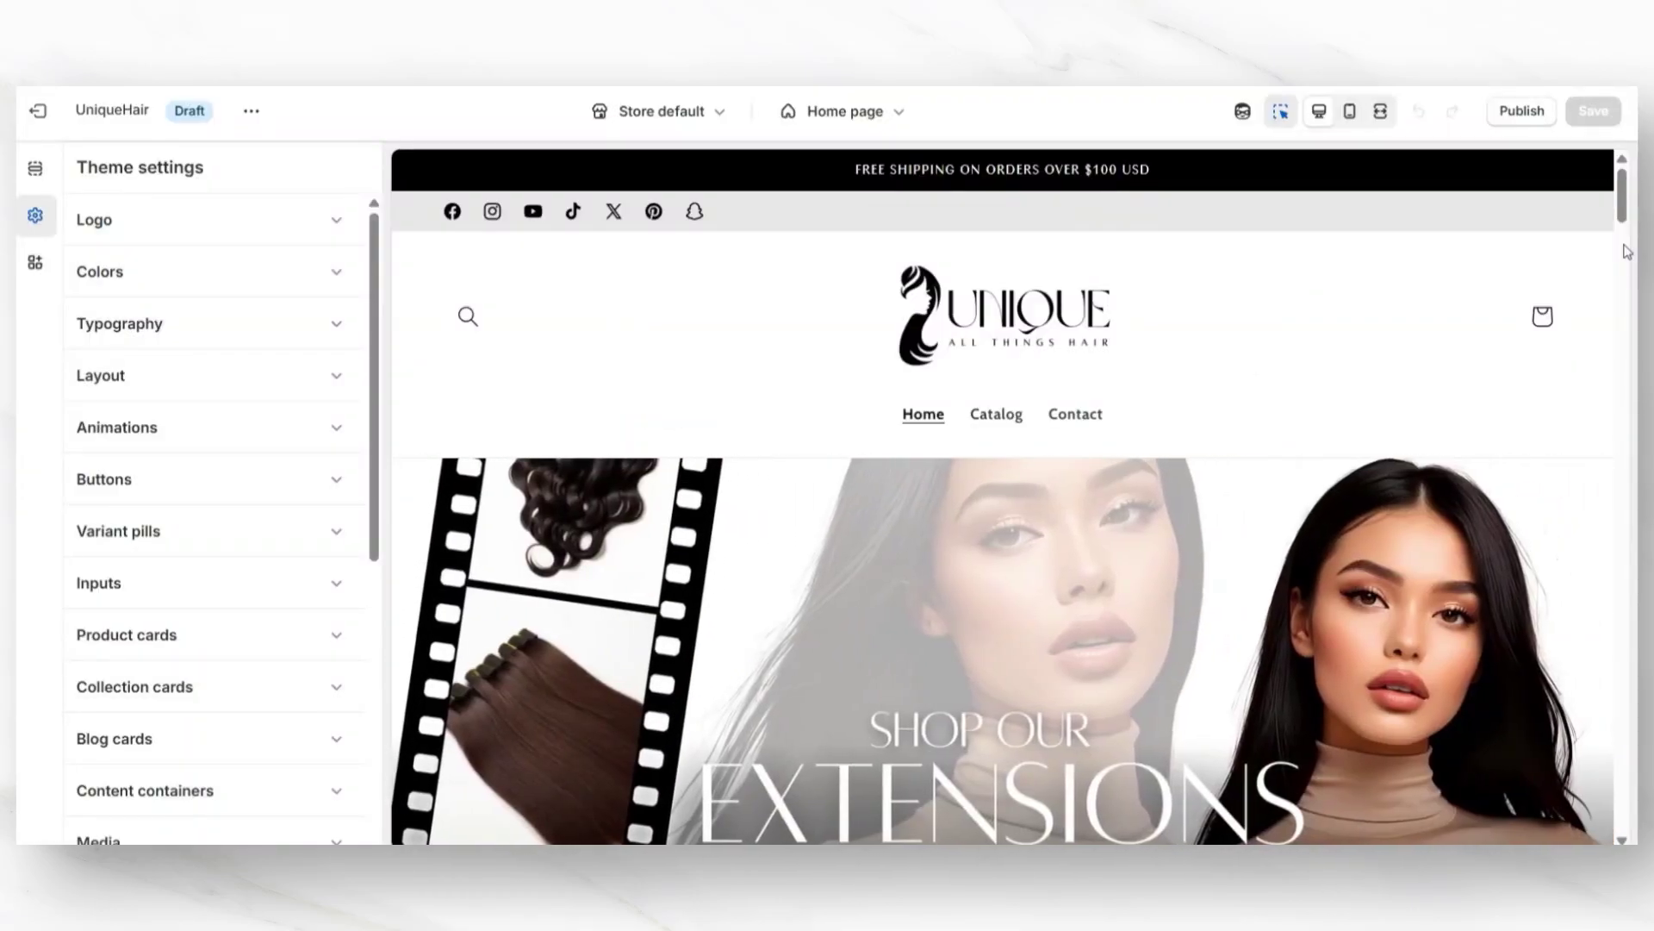
Replace the header's menu with Main Menu 2.
left_click(607, 317)
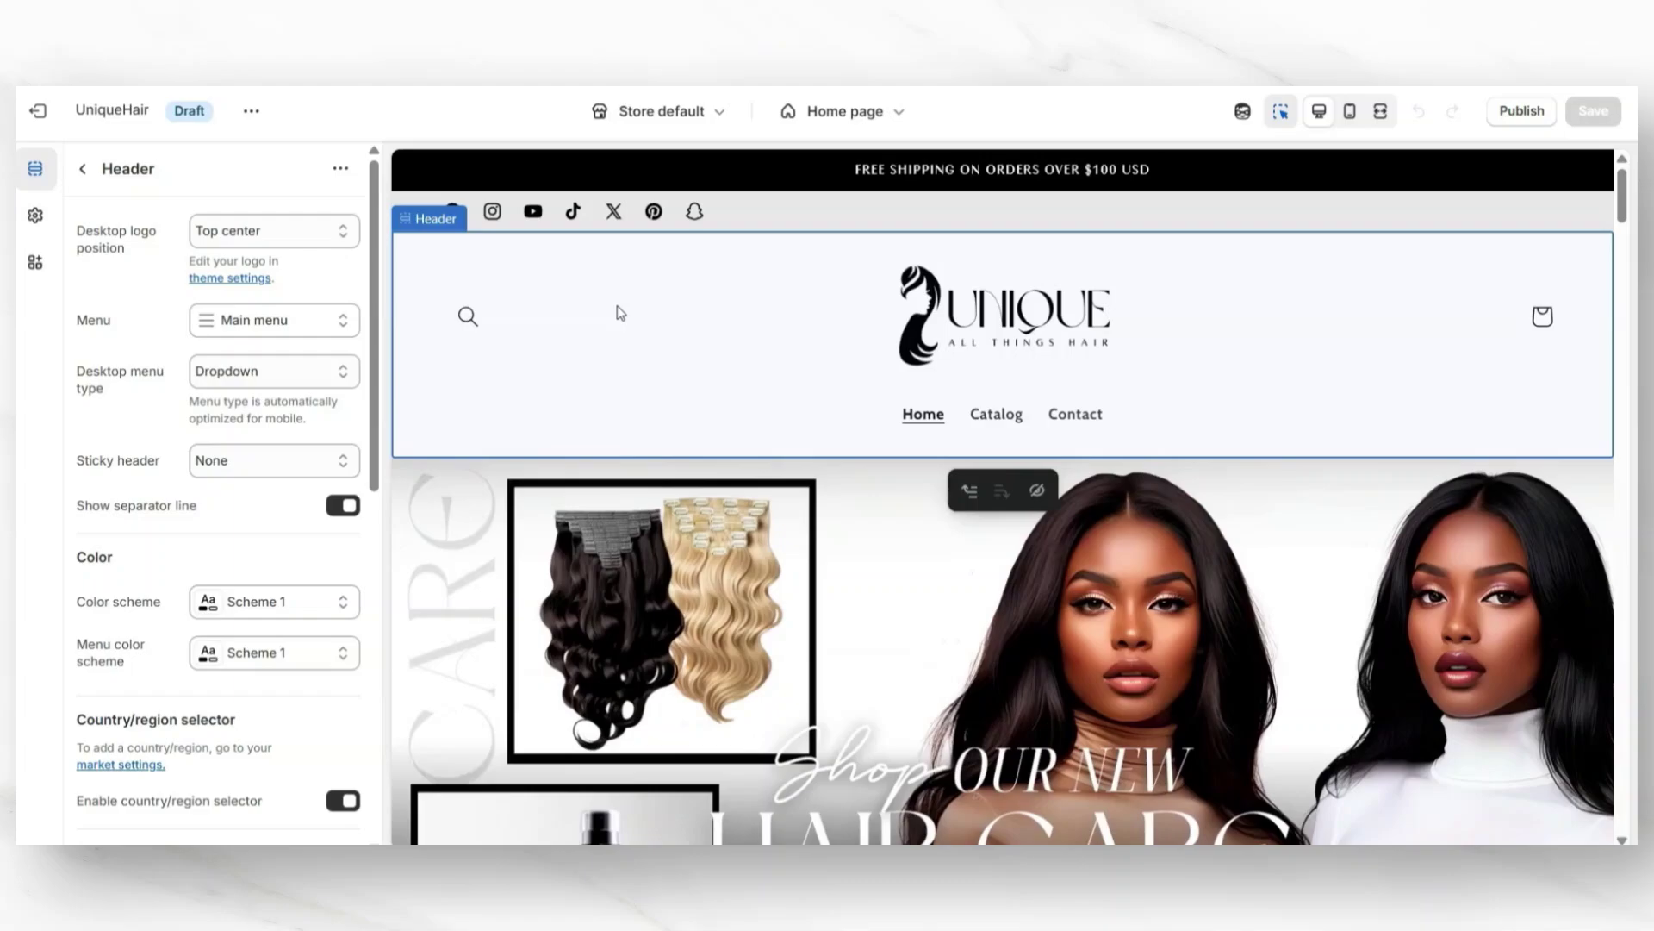
left_click(258, 324)
left_click(252, 371)
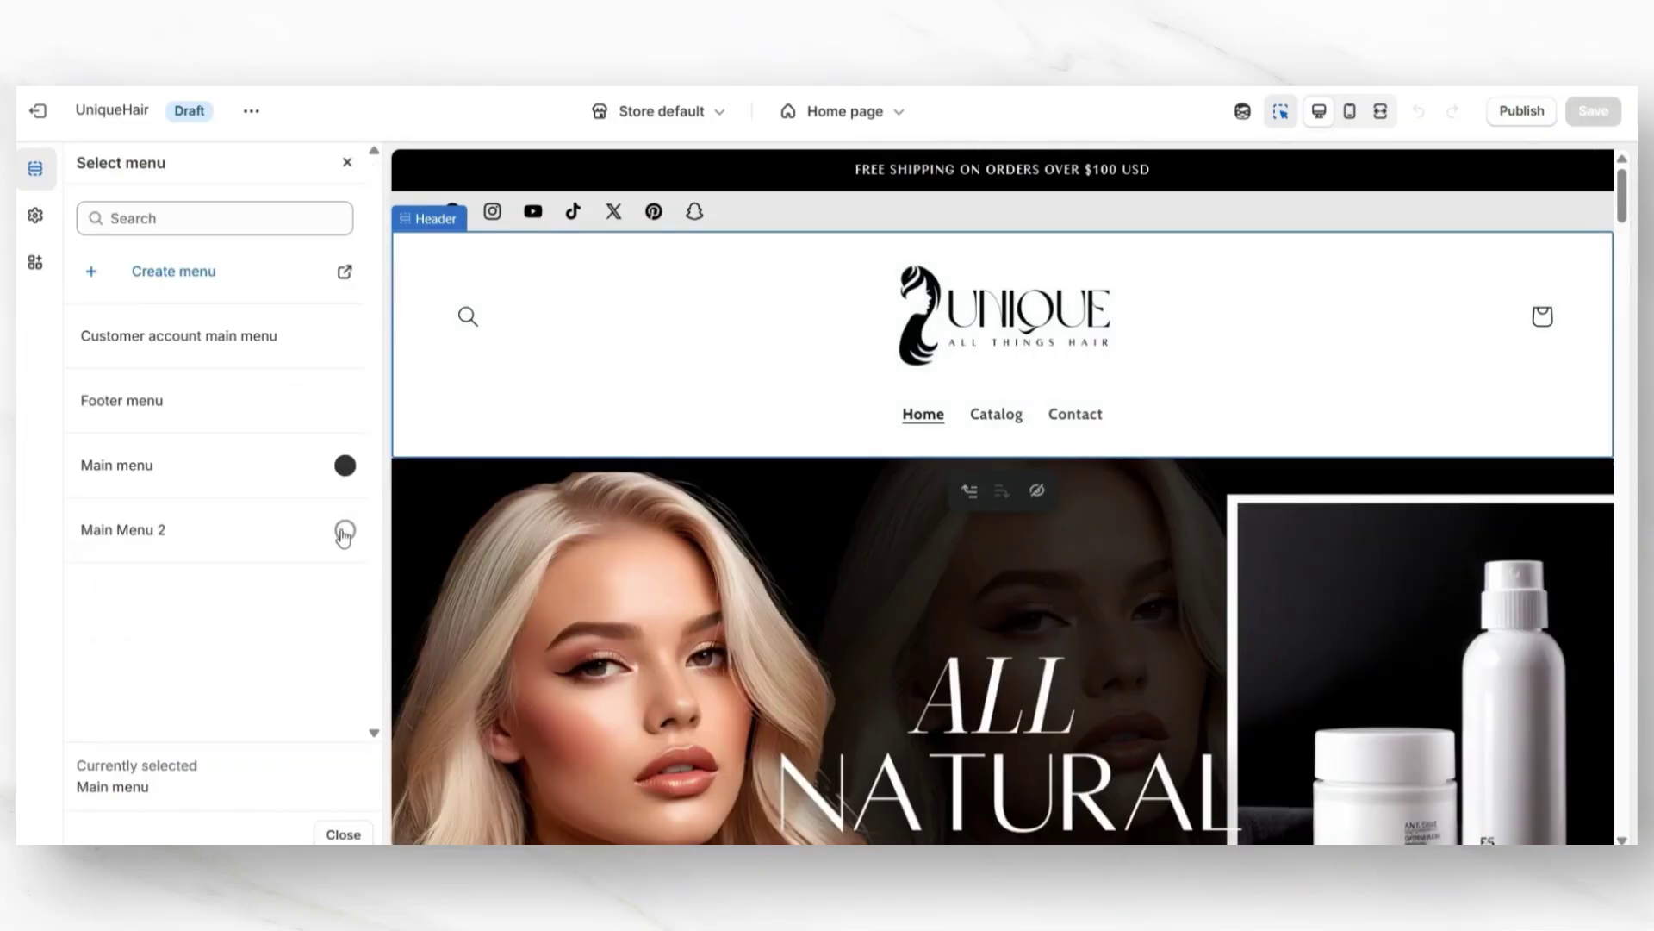
left_click(345, 530)
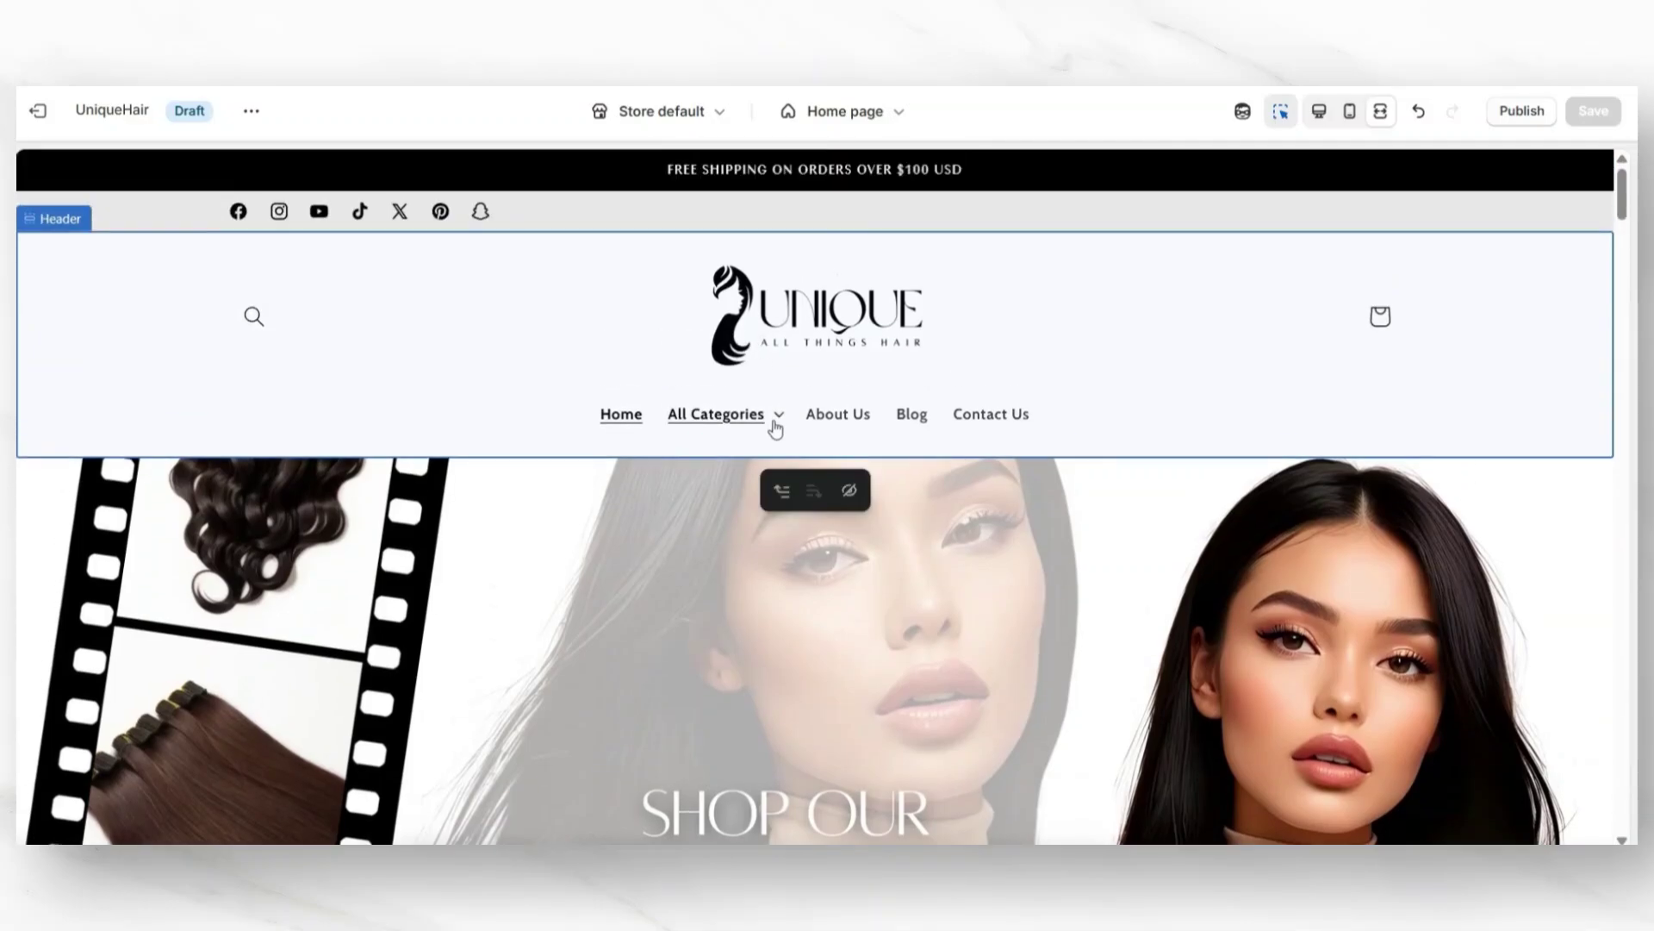
Set the header's desktop menu type to Drawer and preview the page at full width.
left_click(762, 431)
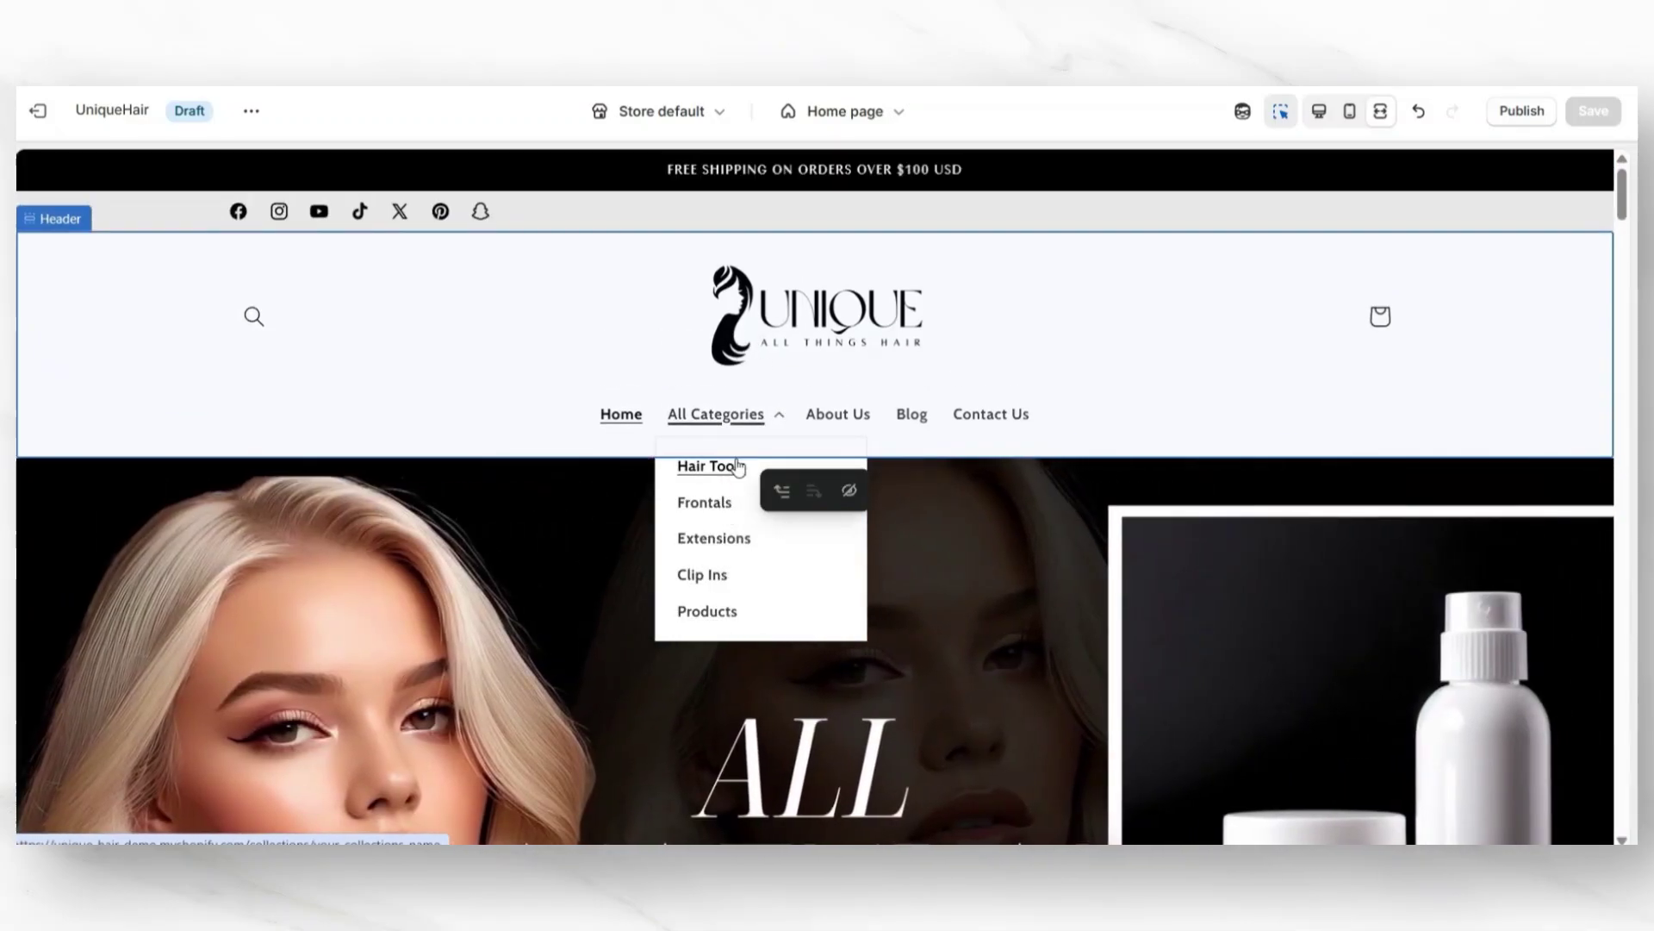
left_click(619, 331)
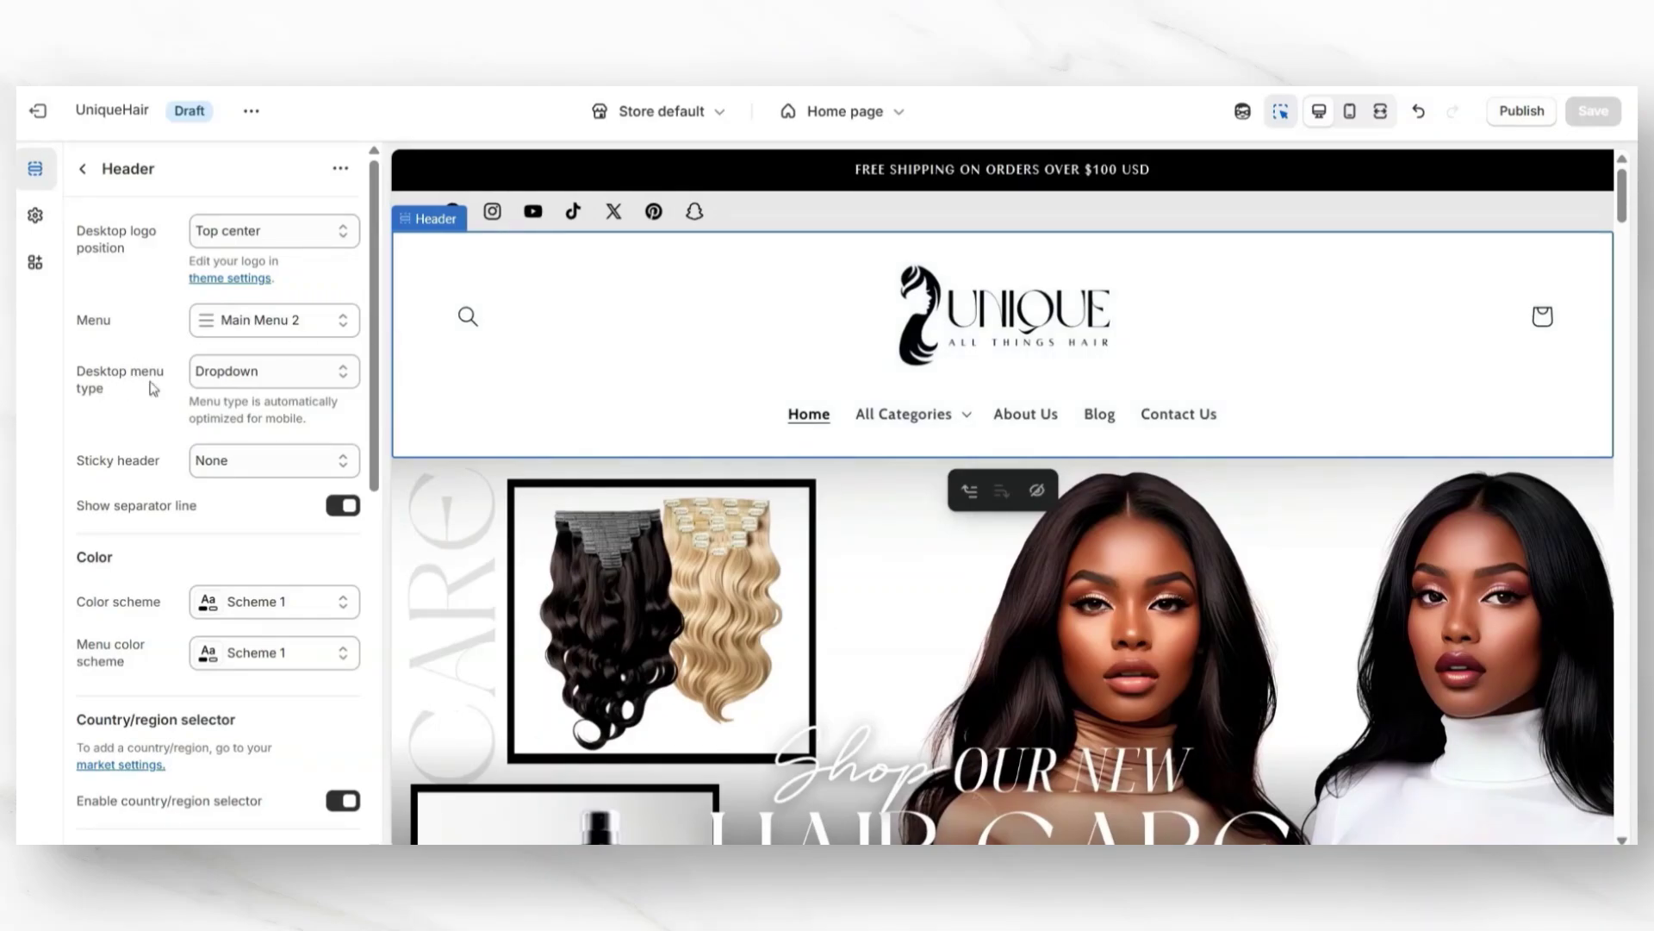
left_click(258, 371)
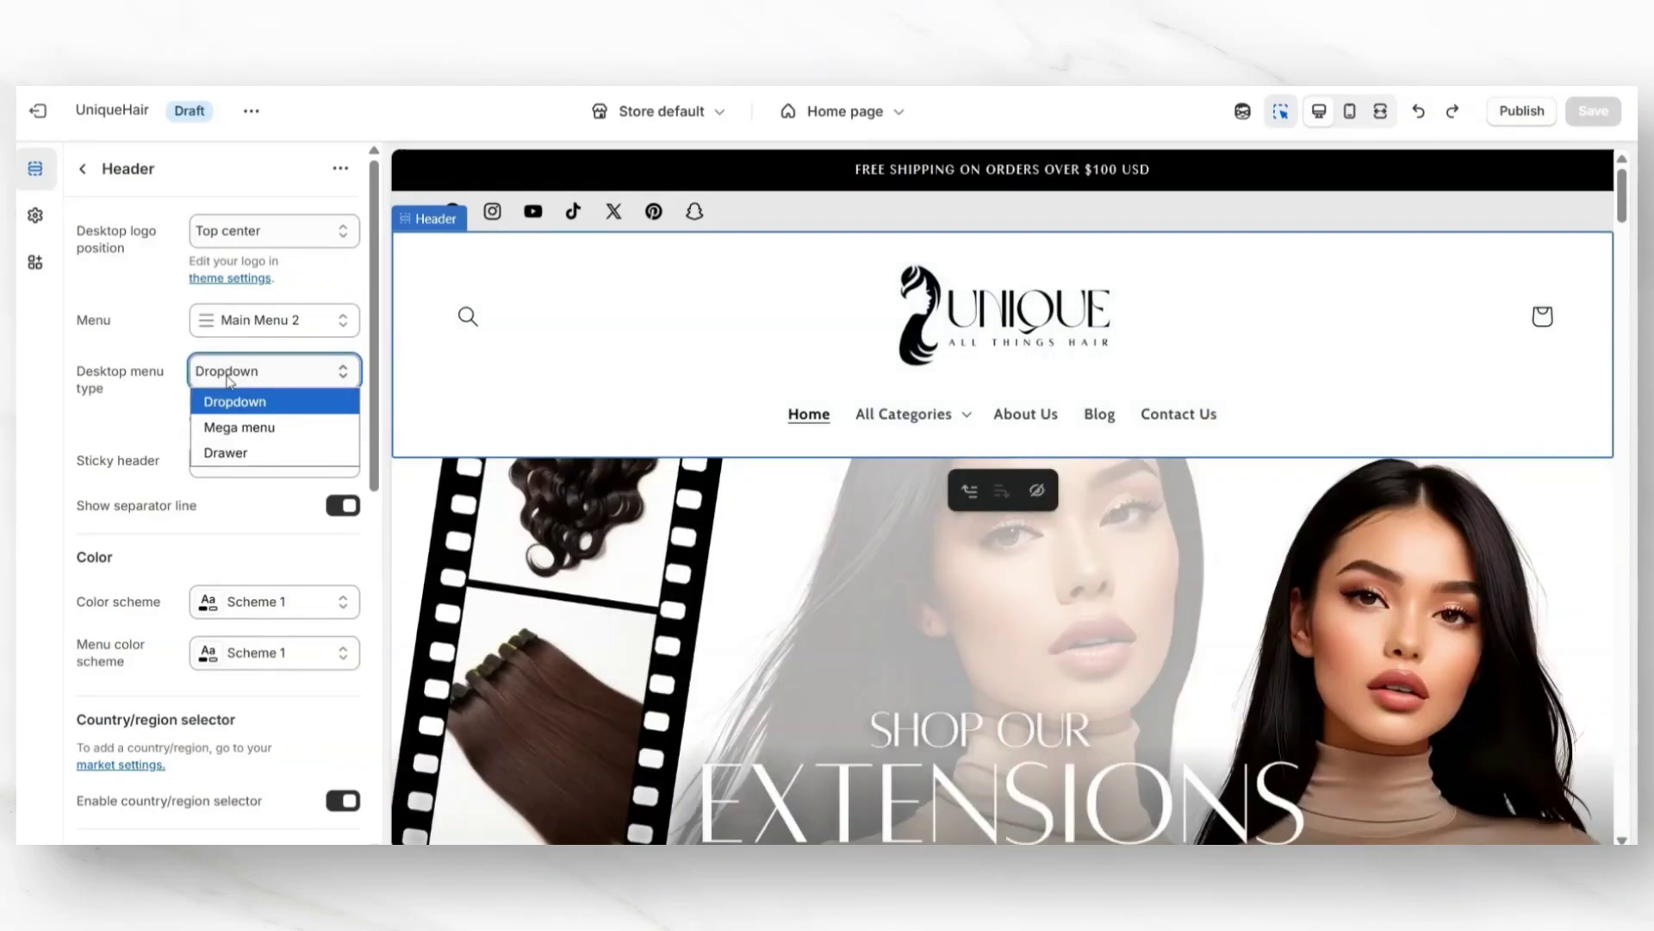
key("Down")
key("Down")
key("Return")
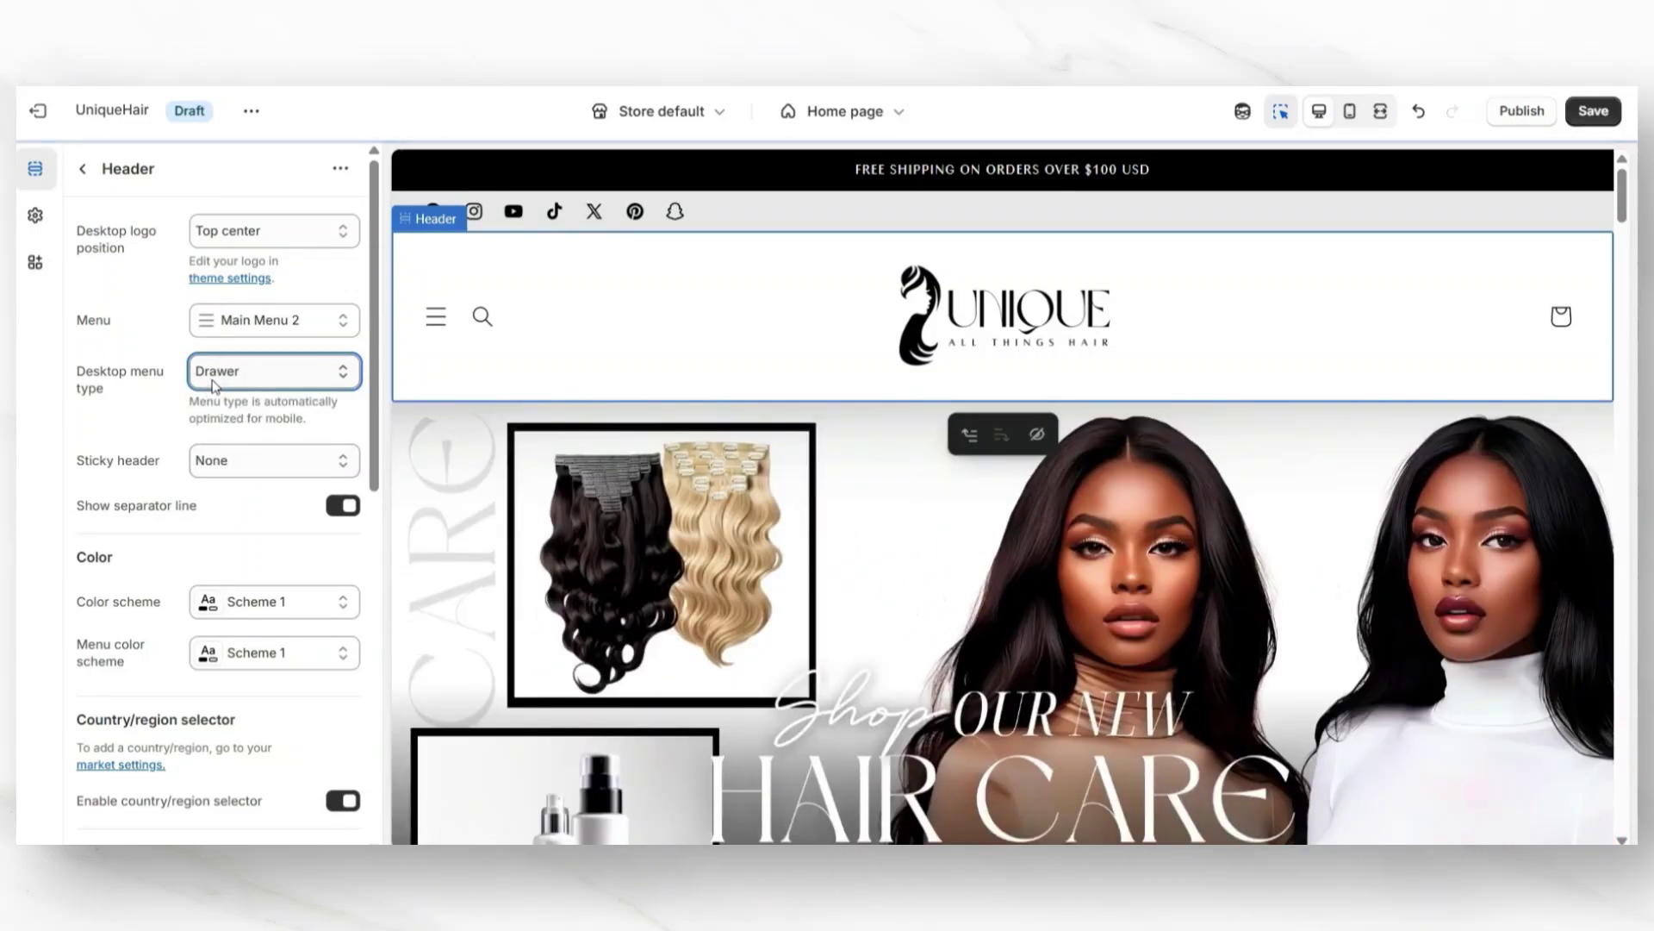
left_click(1380, 110)
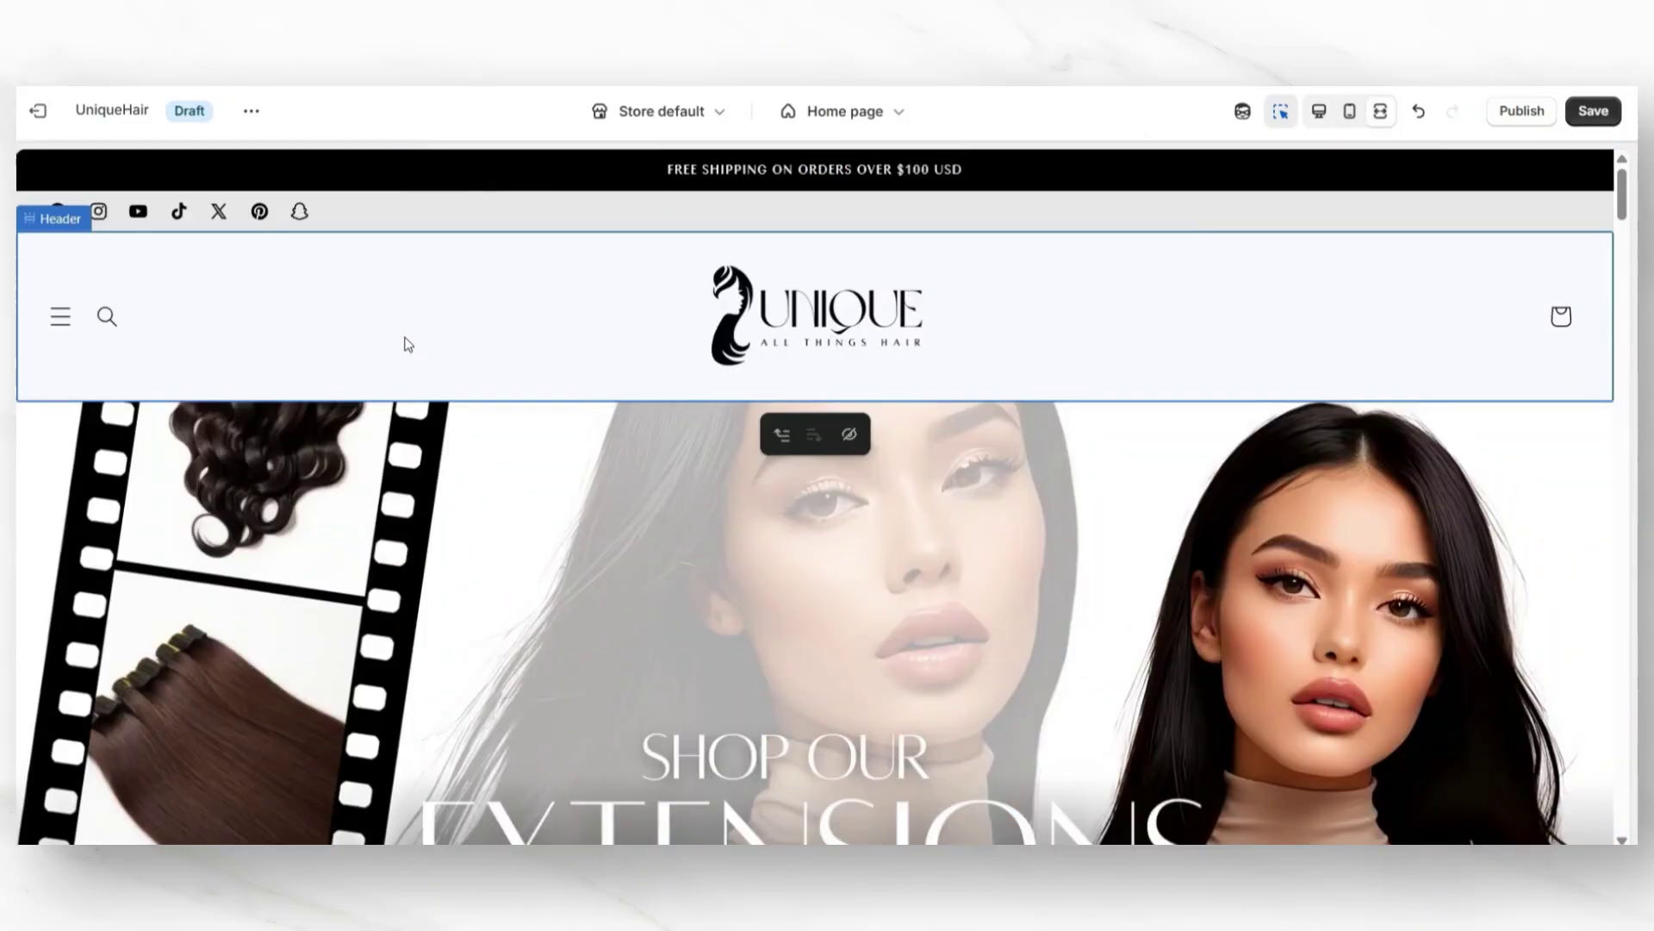
left_click(59, 318)
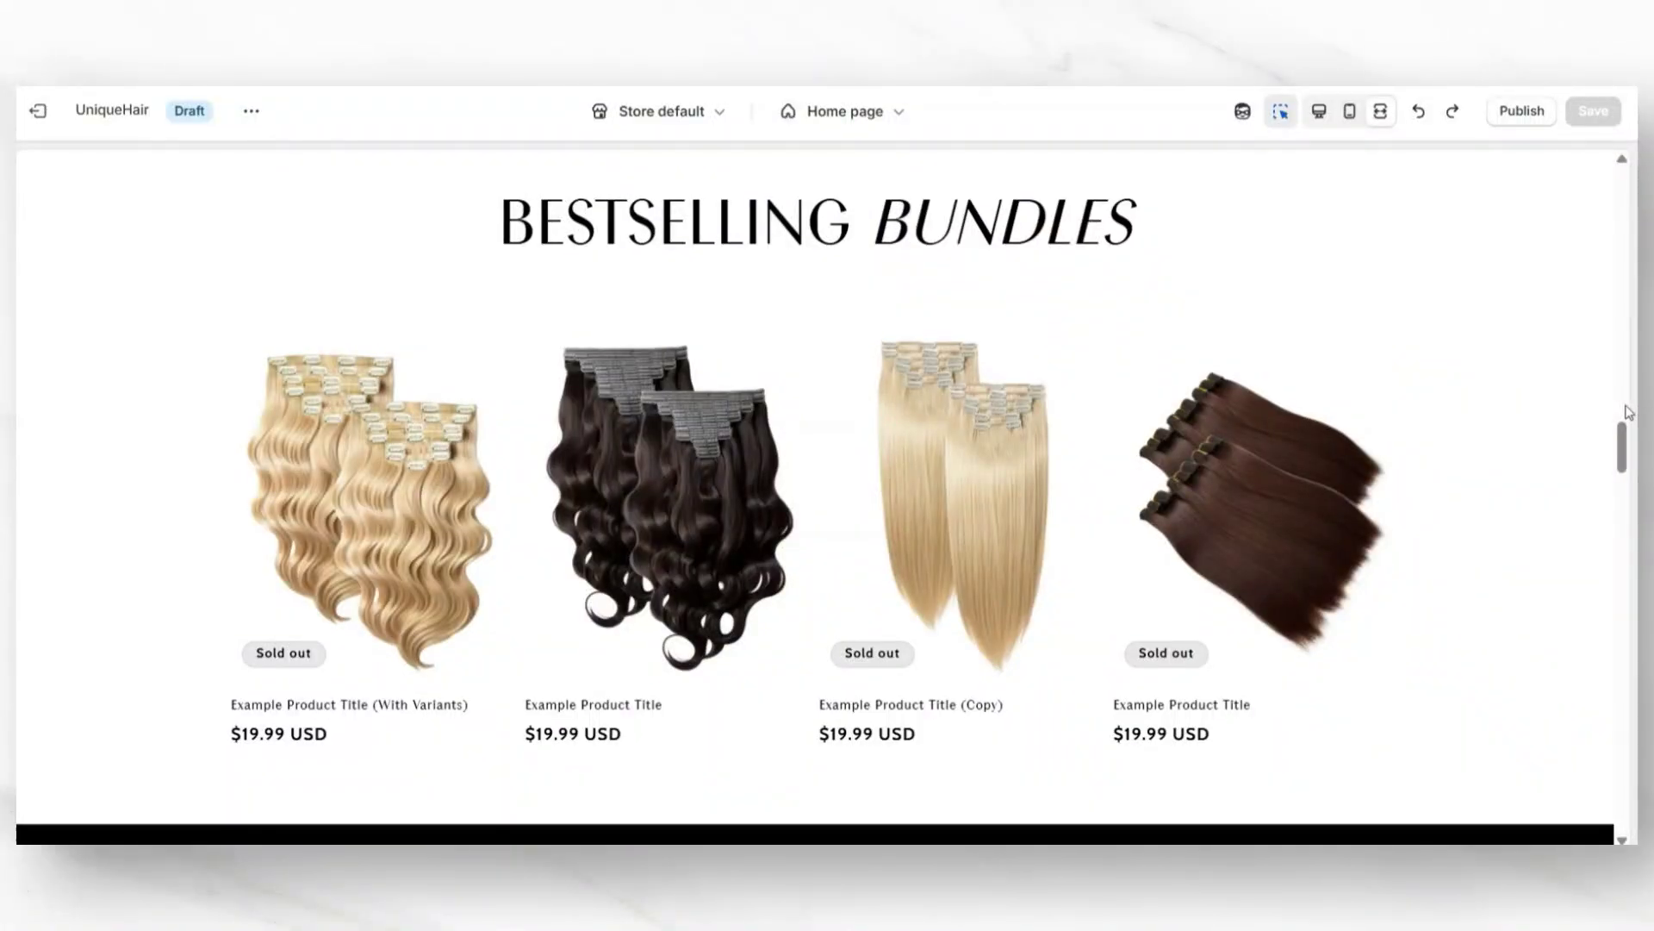
Review the 10%-off email signup section and select its email form.
scroll(1629, 412, "up", 5)
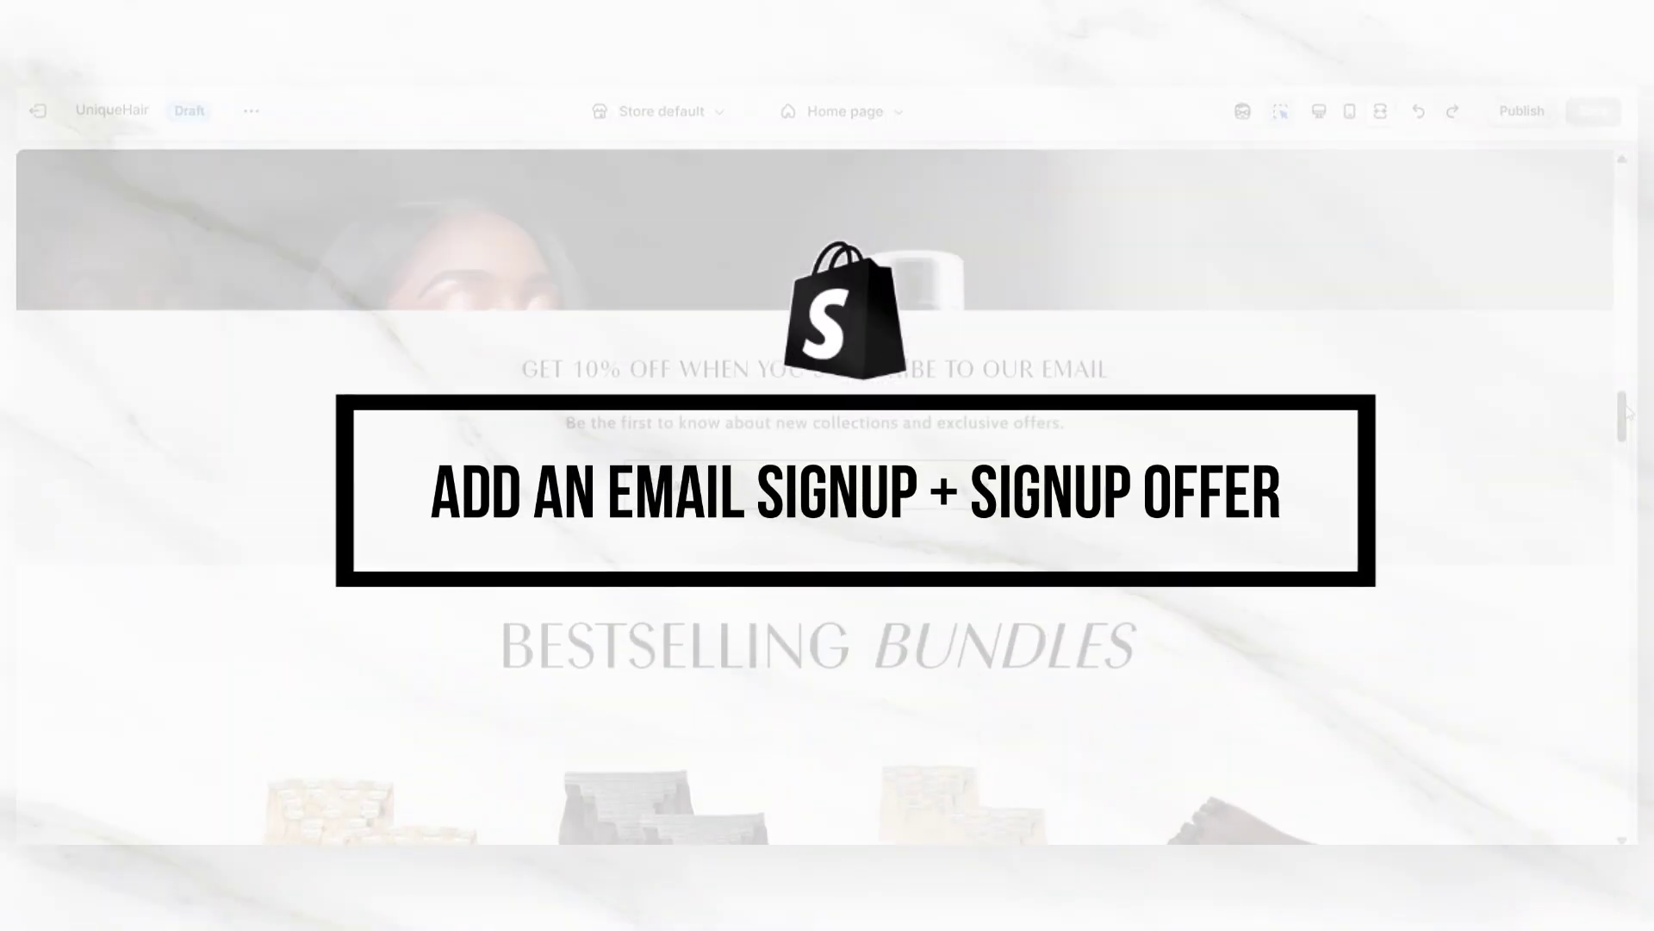
scroll(865, 681, "up", 2)
left_click(865, 682)
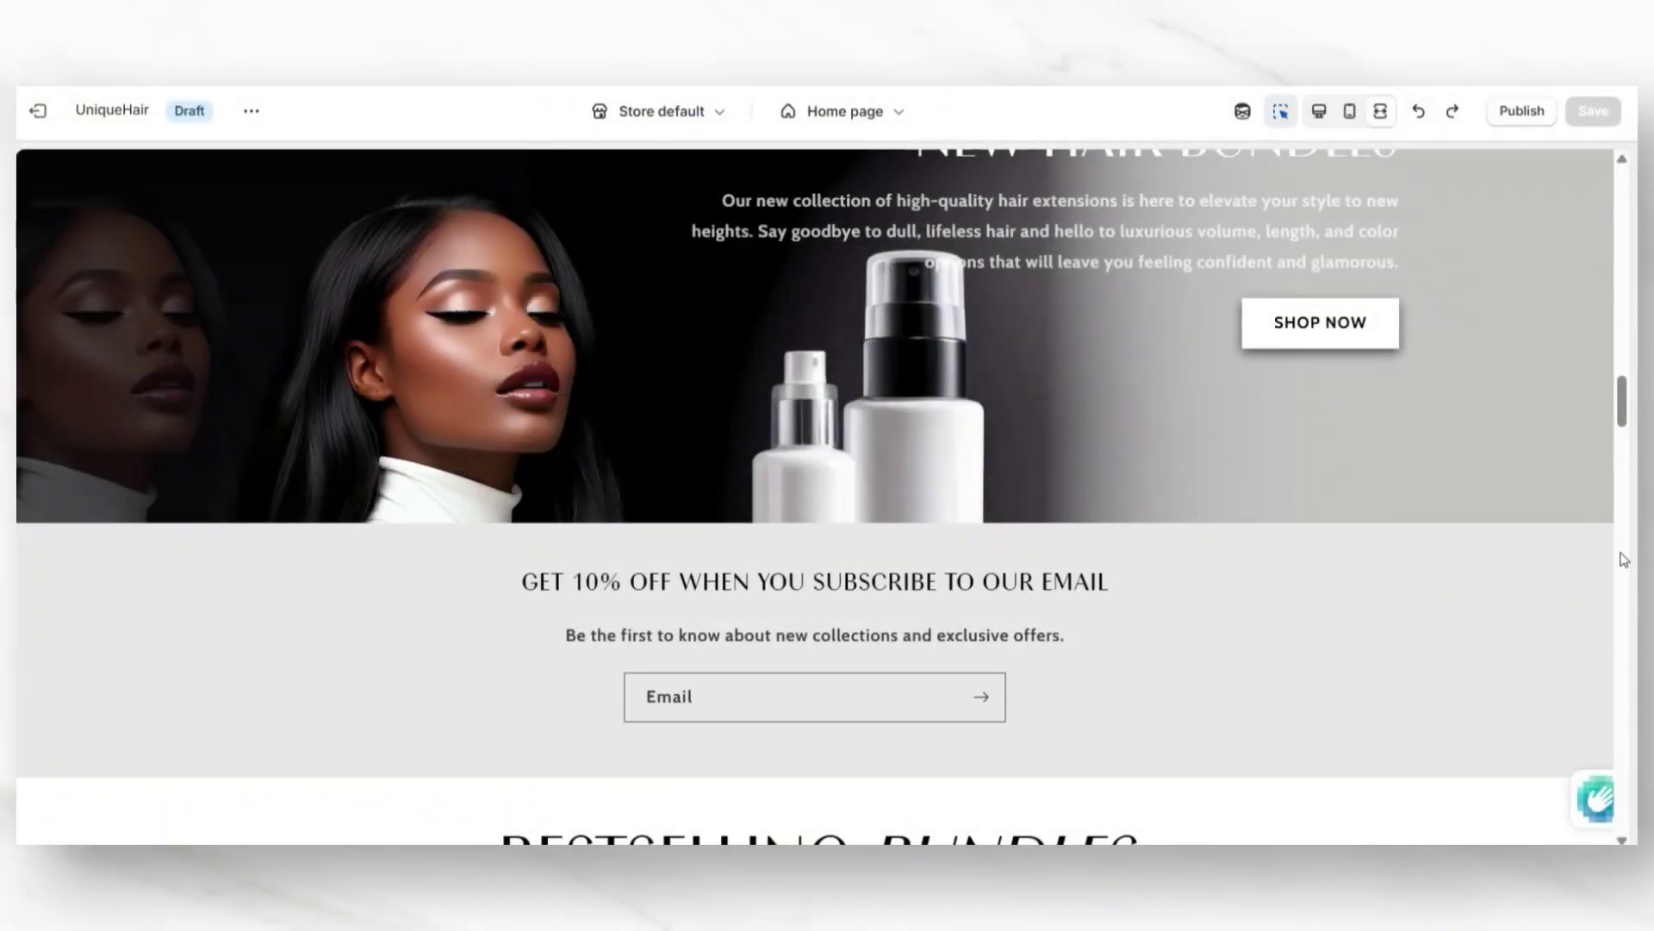
scroll(1625, 560, "down", 1)
scroll(1625, 560, "up", 1)
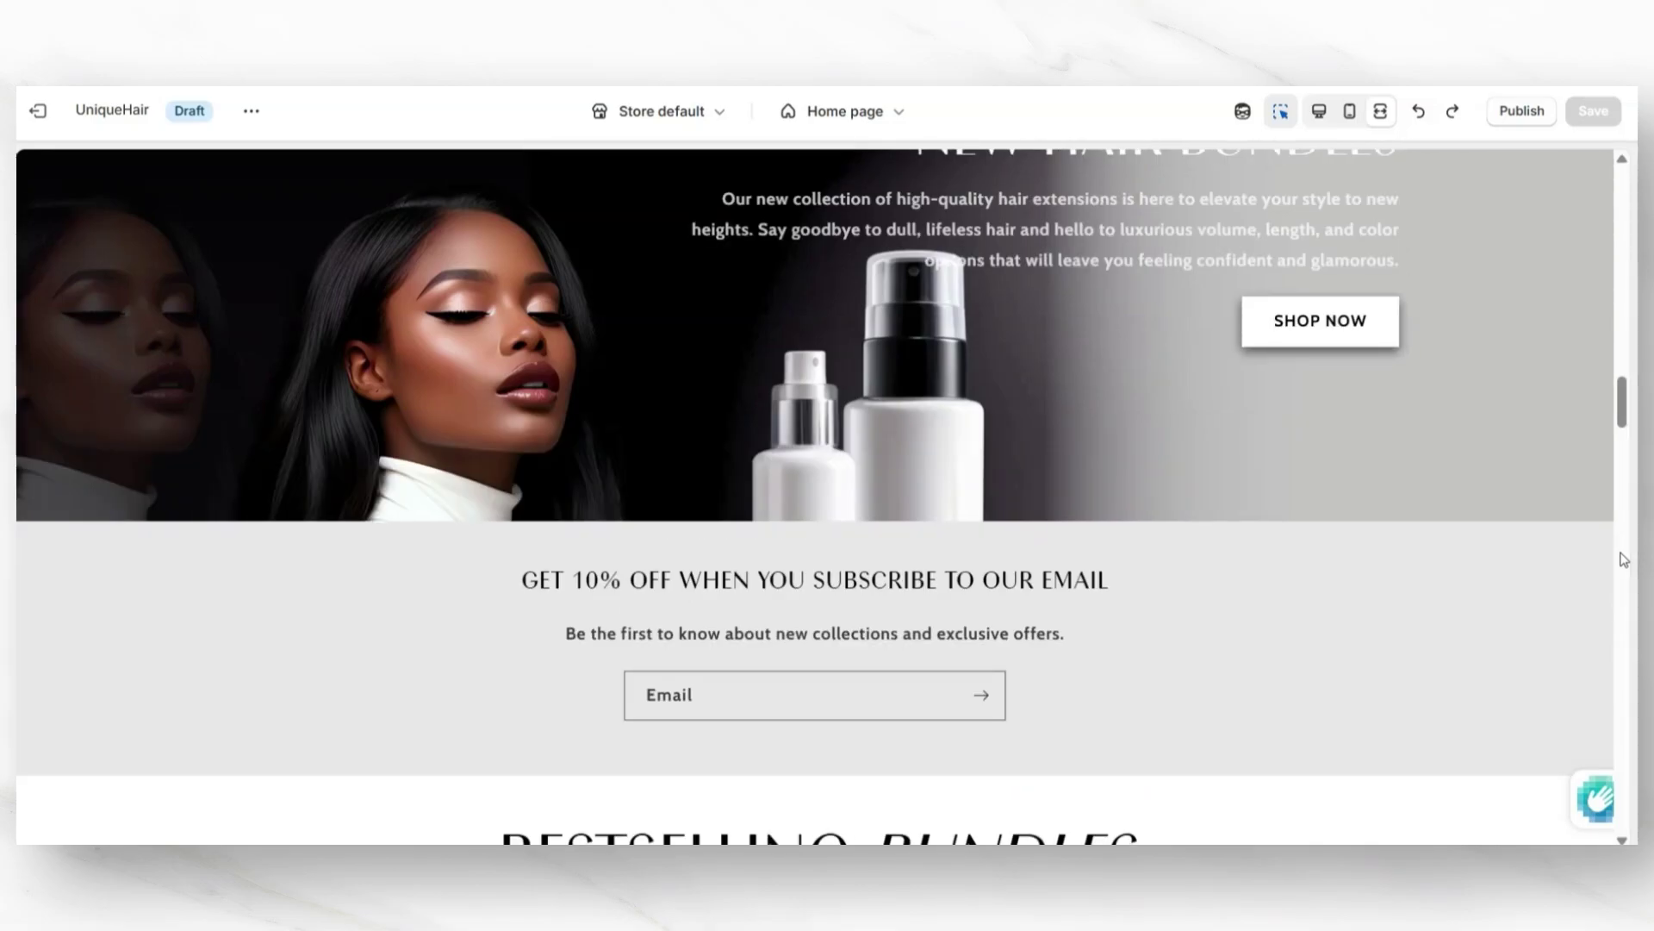
scroll(1624, 560, "down", 1)
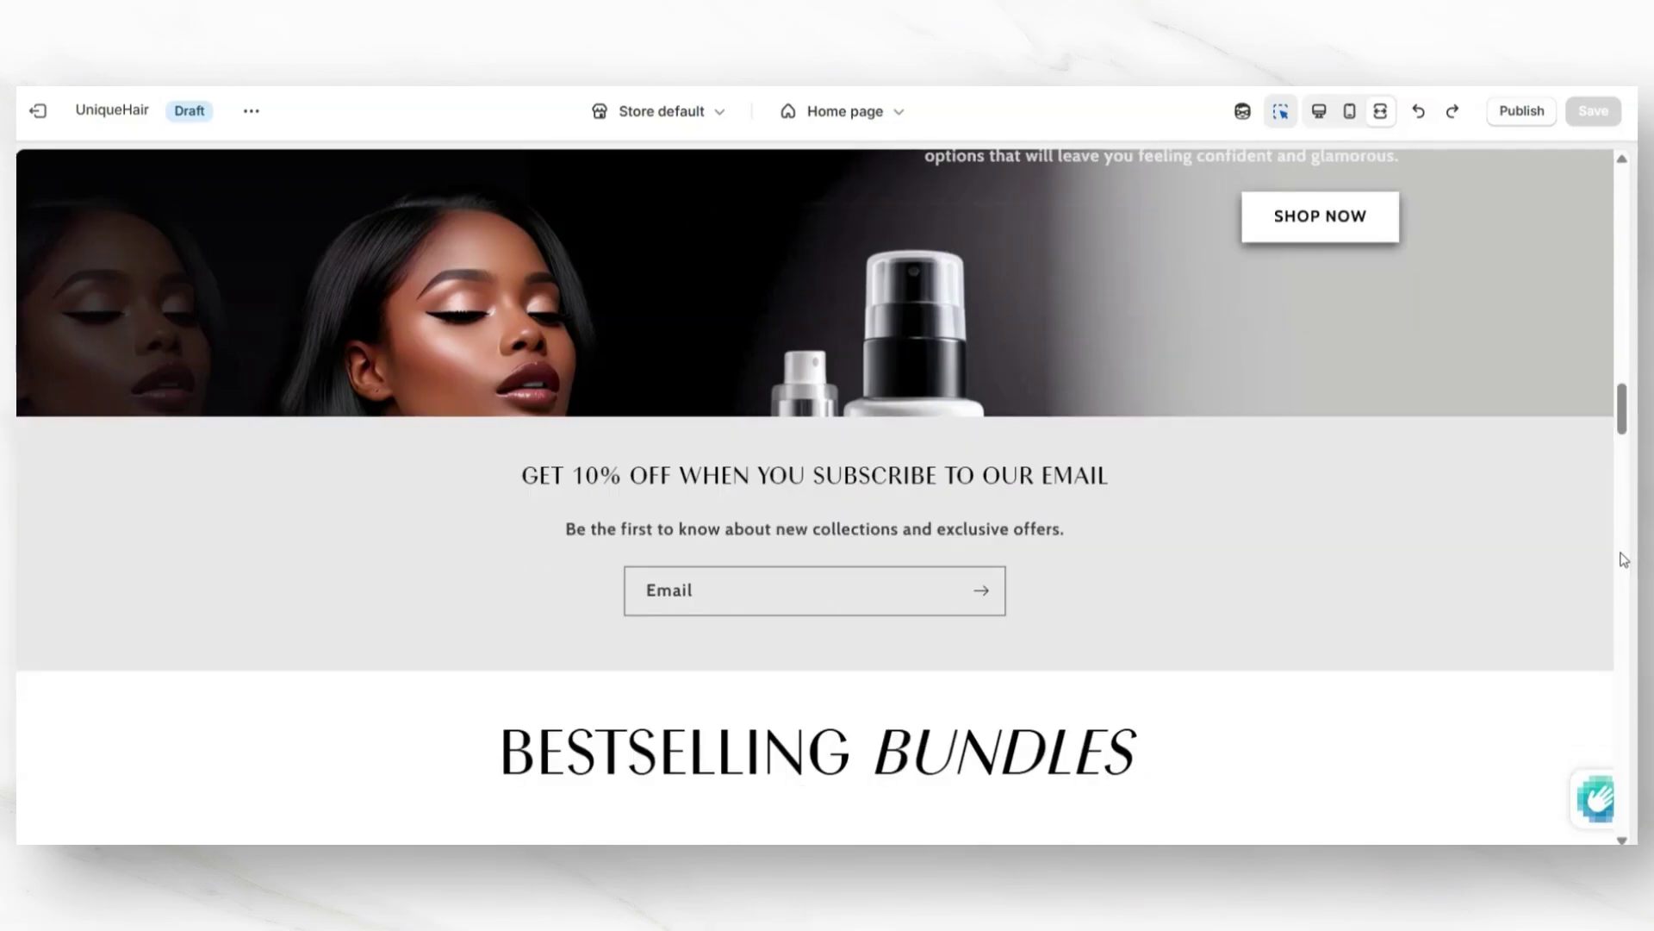
scroll(1624, 560, "down", 1)
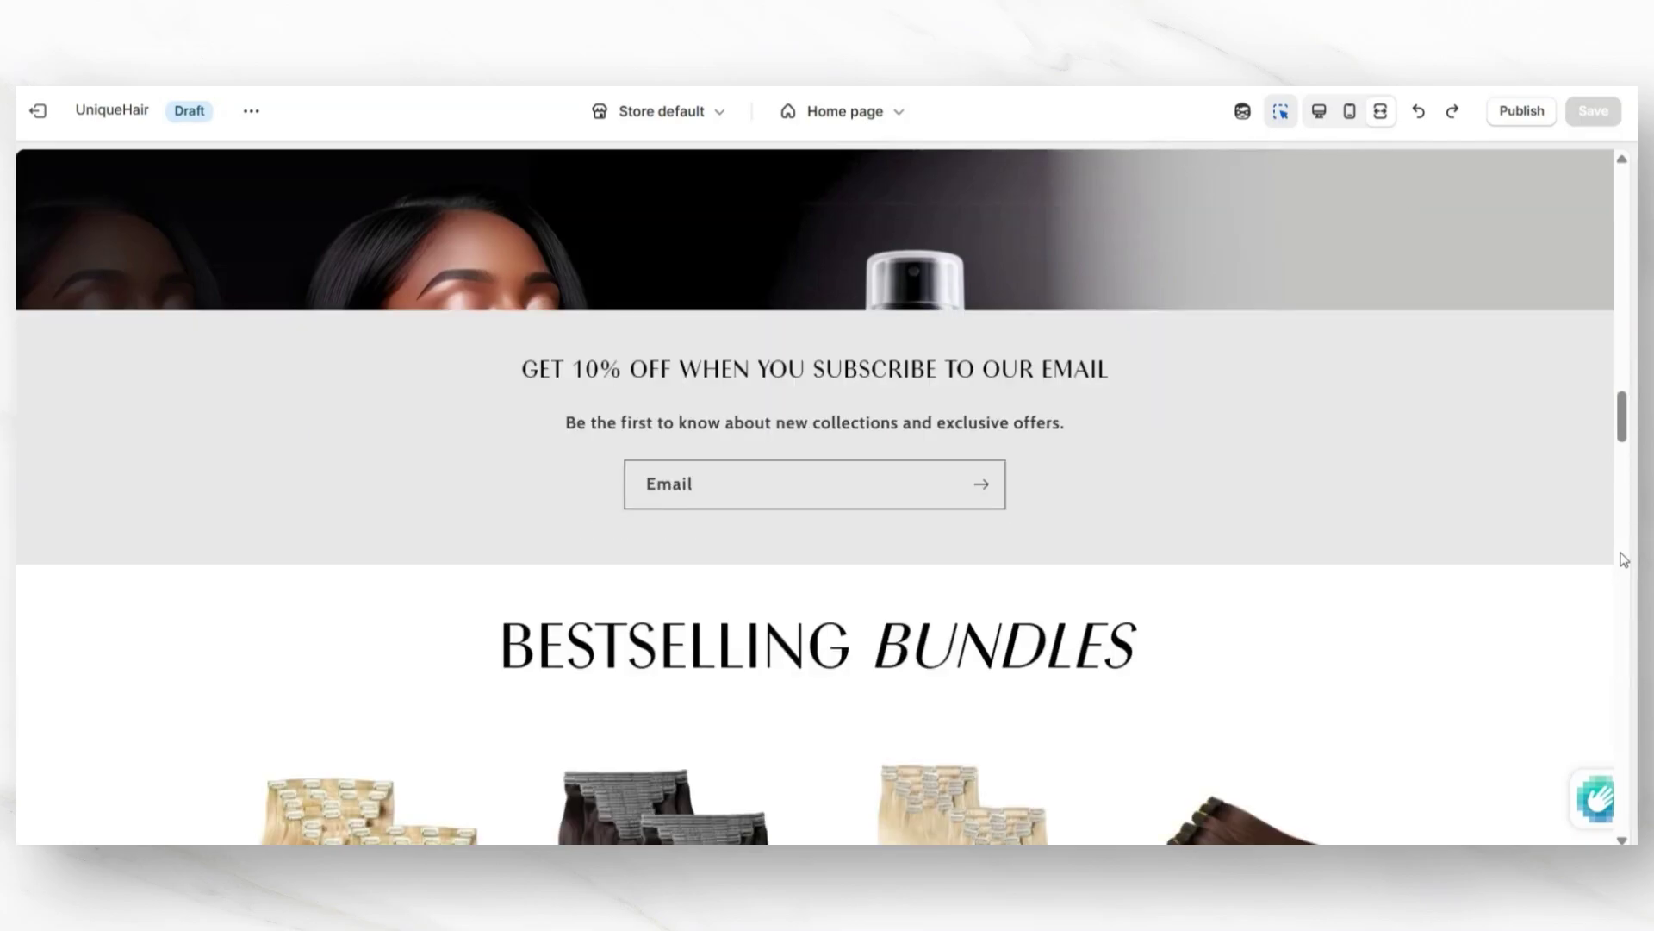
scroll(1624, 560, "down", 1)
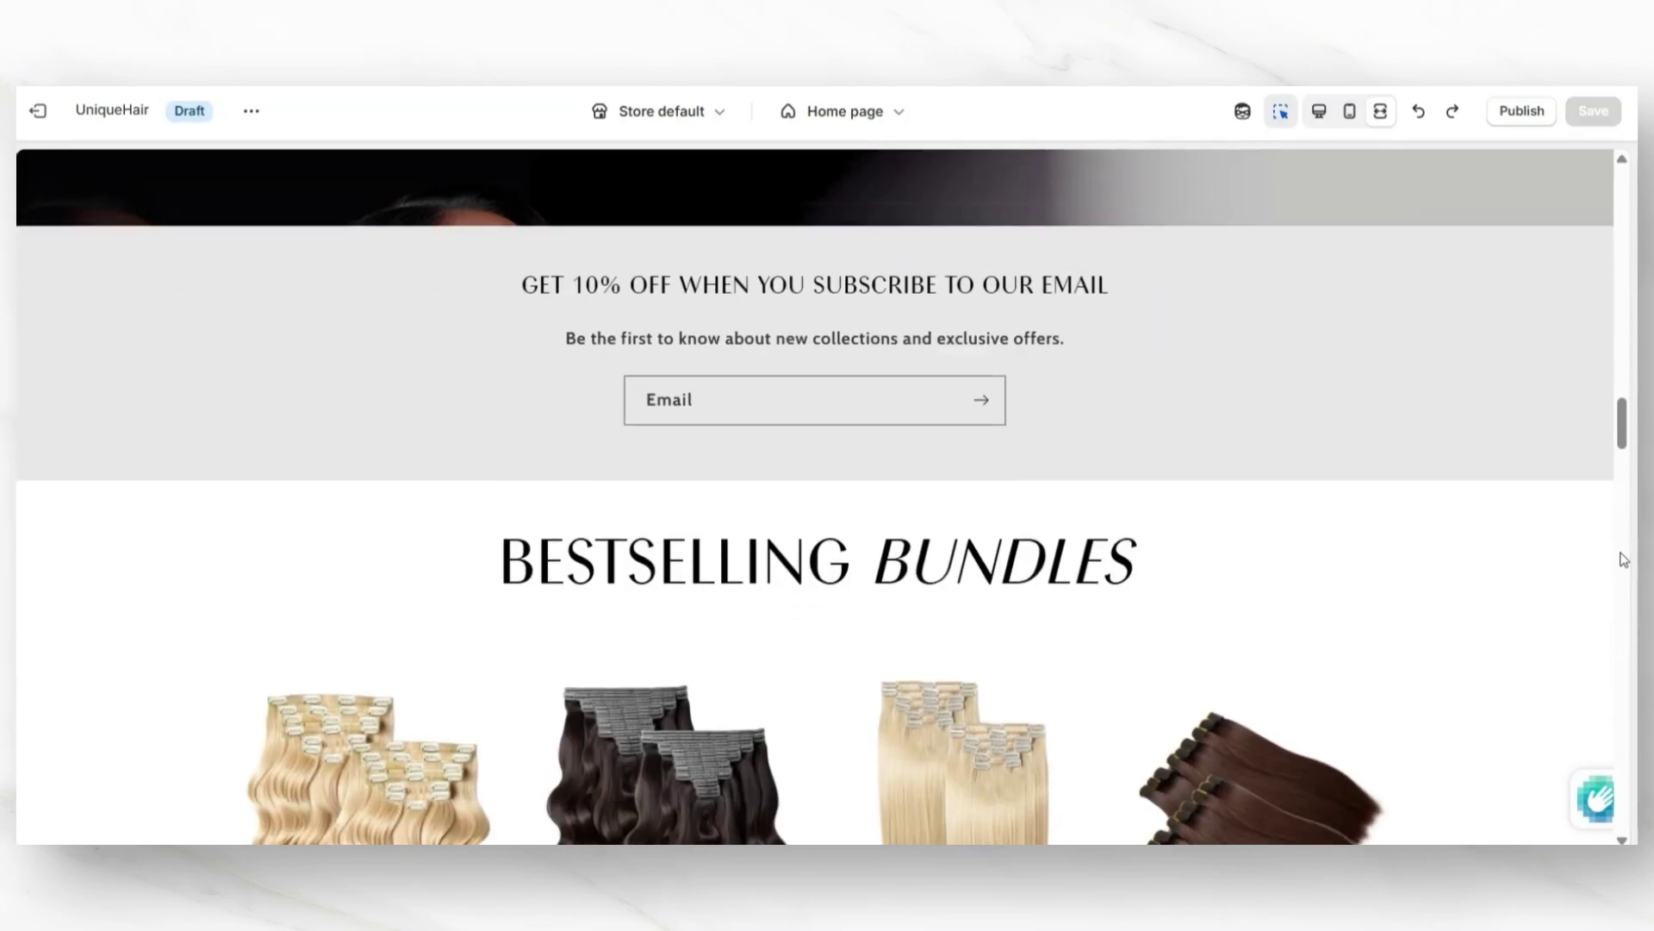
scroll(1624, 560, "up", 2)
scroll(1624, 560, "down", 1)
left_click(827, 502)
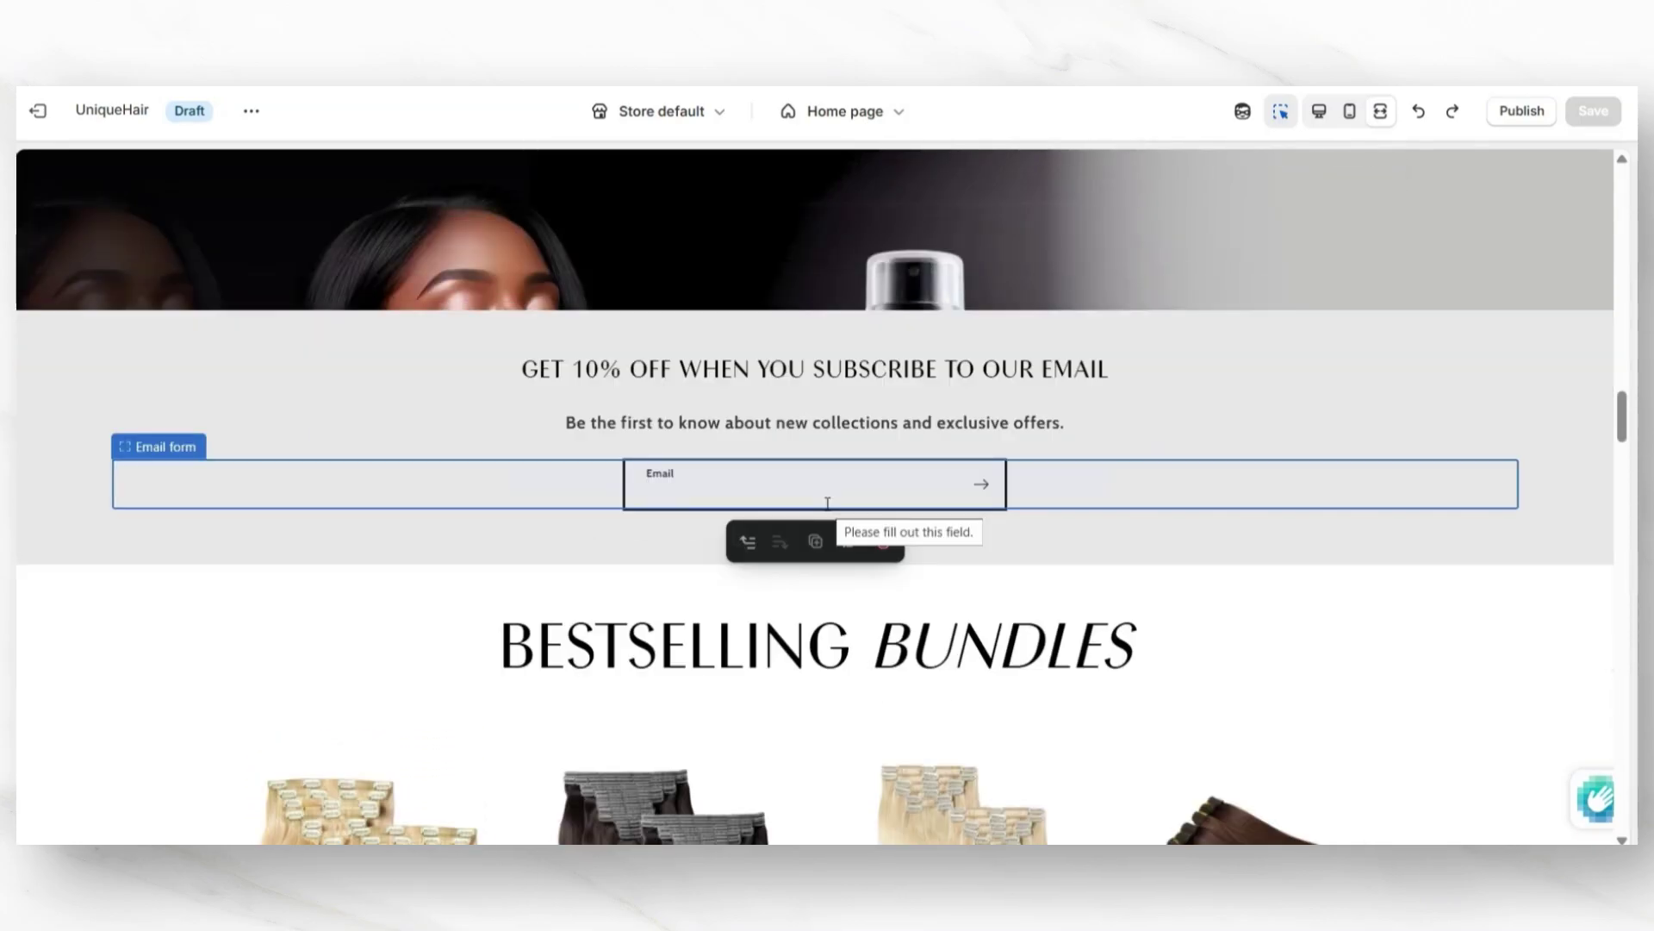
Scroll to the gap between the New Hair Bundles banner and Bestselling Bundles.
scroll(837, 591, "up", 1)
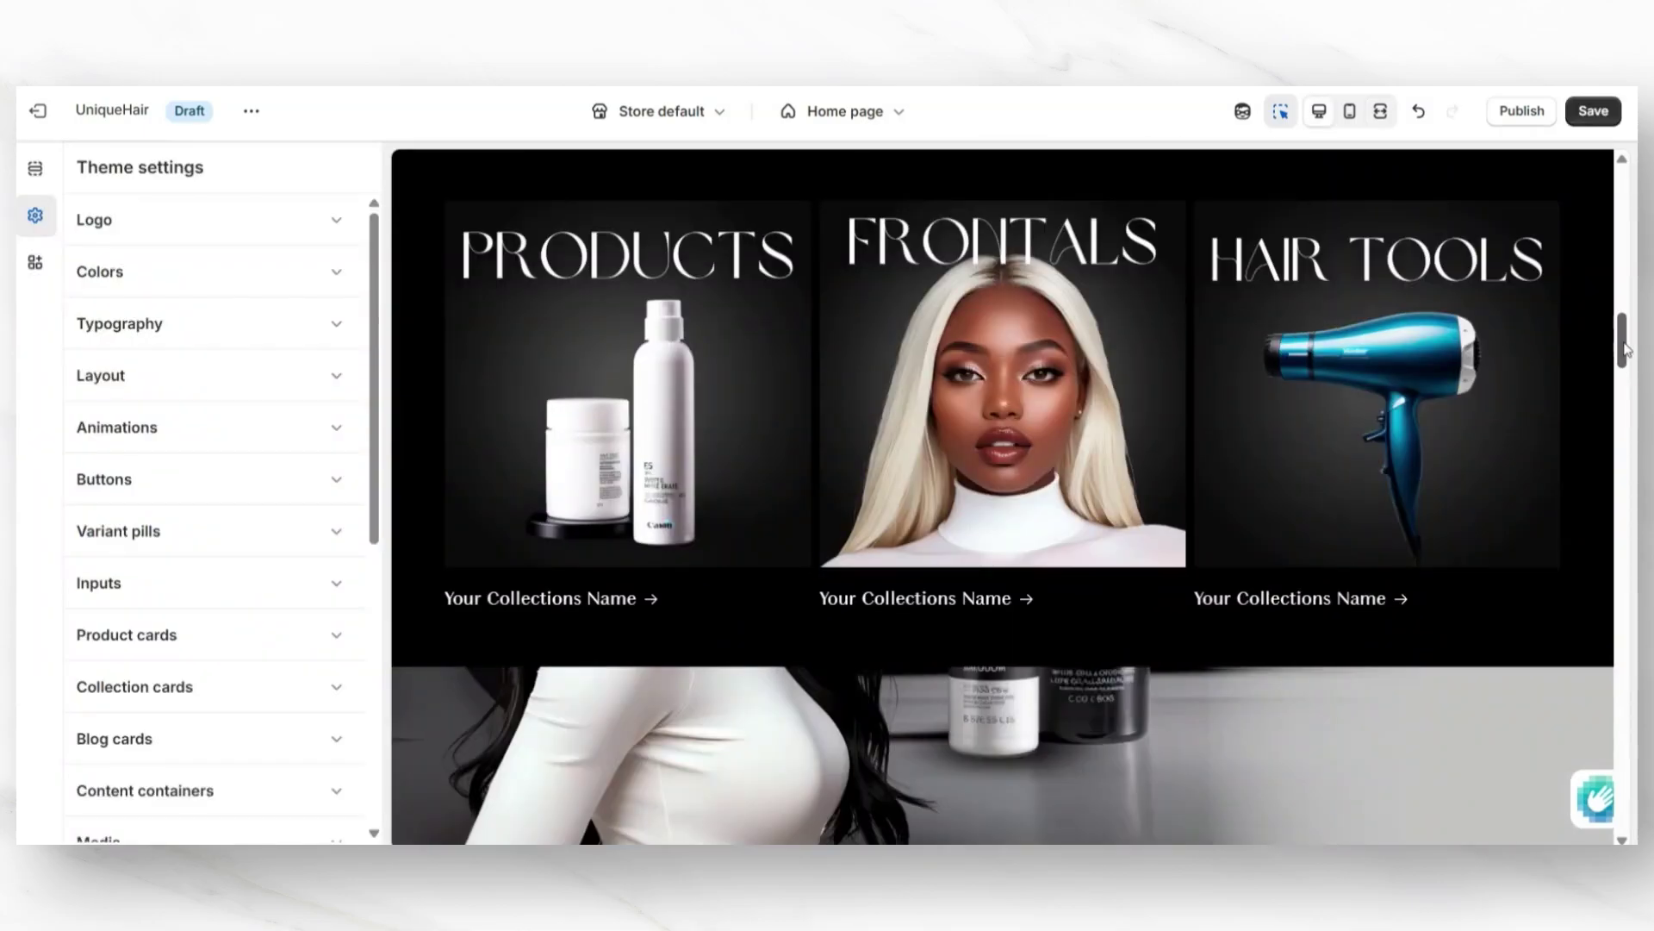
scroll(1627, 349, "down", 5)
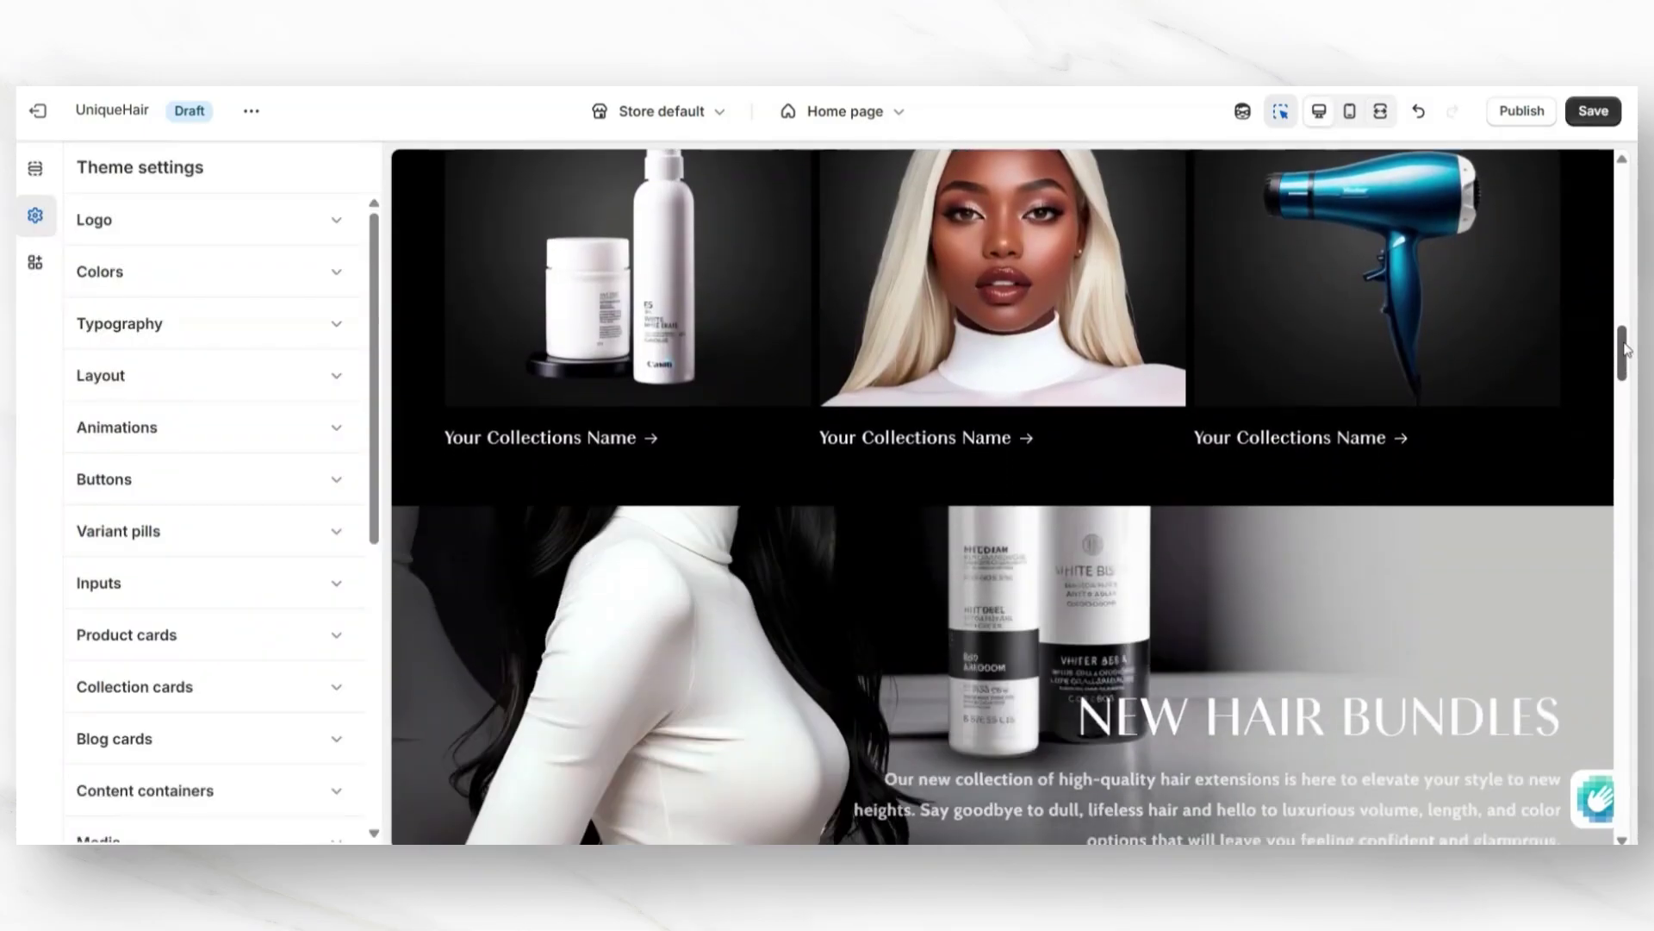
scroll(1627, 349, "down", 4)
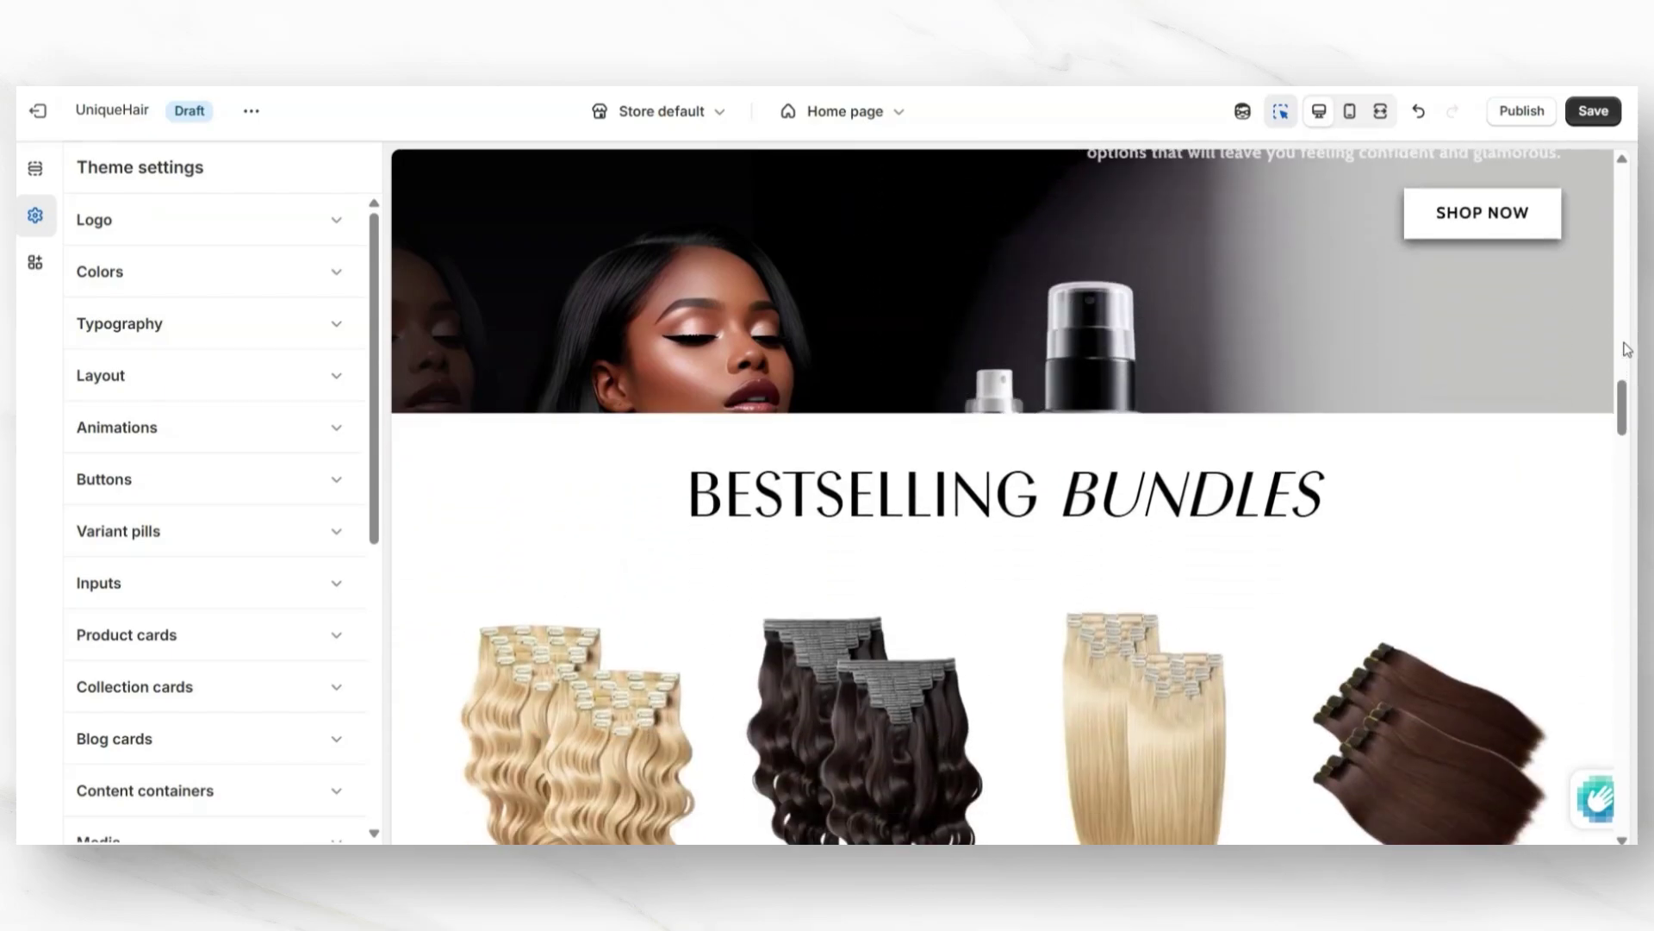
scroll(1627, 349, "down", 3)
mouse_move(1006, 420)
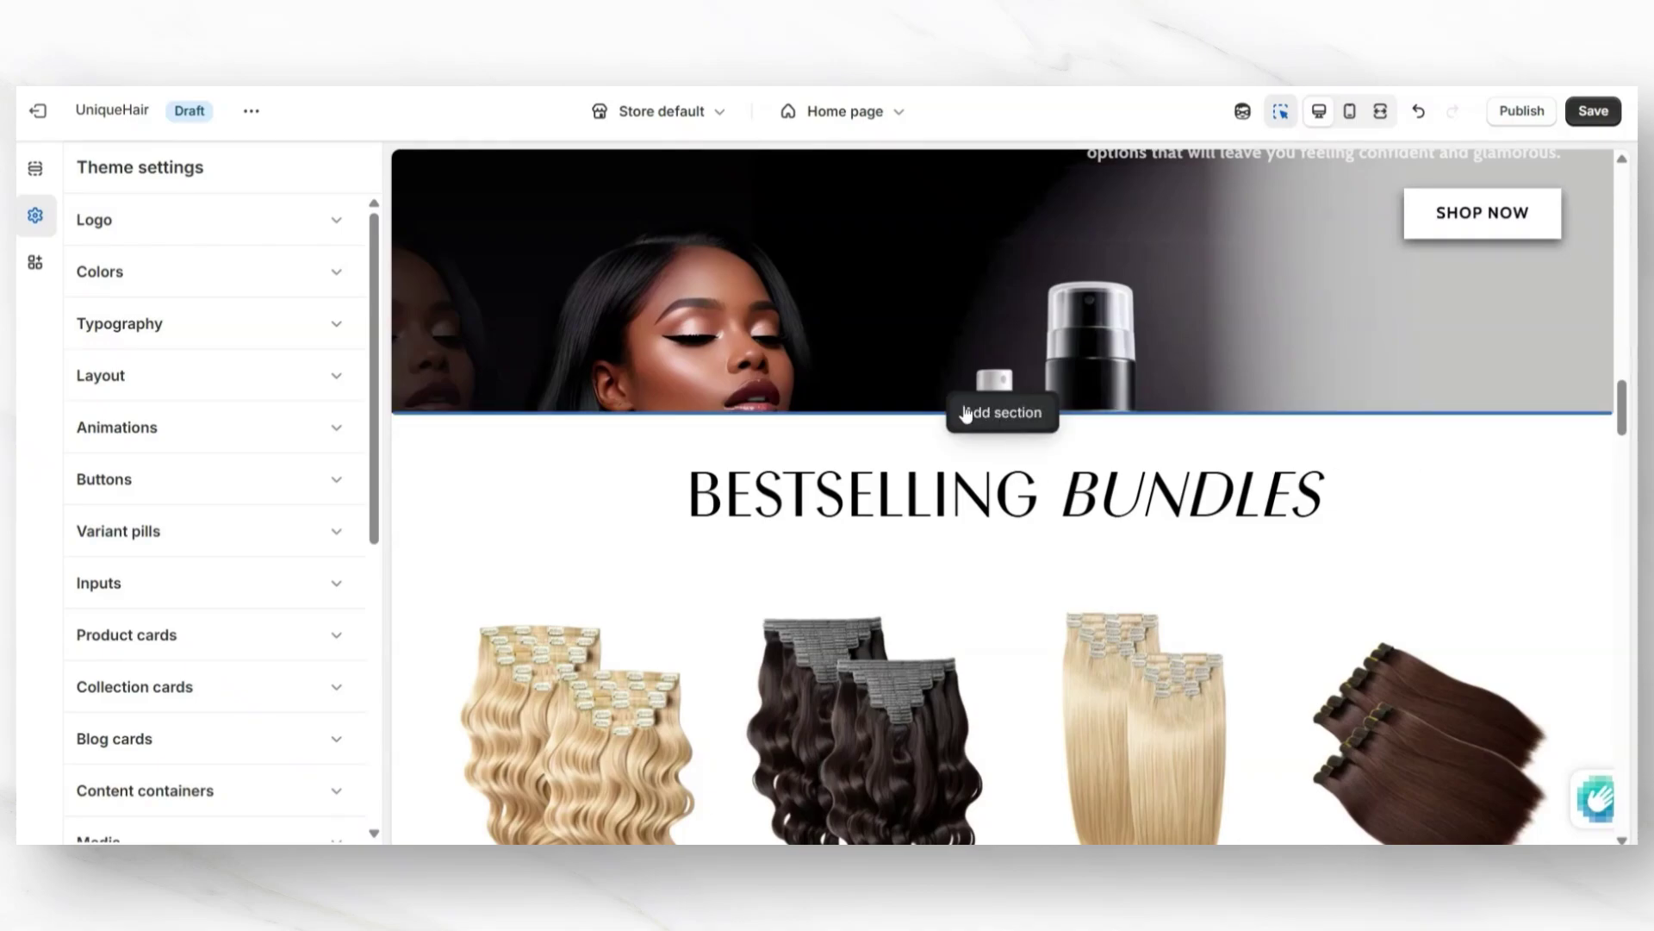
Insert an Email signup section above Bestselling Bundles using Scheme 3, kept full width.
left_click(1030, 423)
scroll(860, 620, "down", 3)
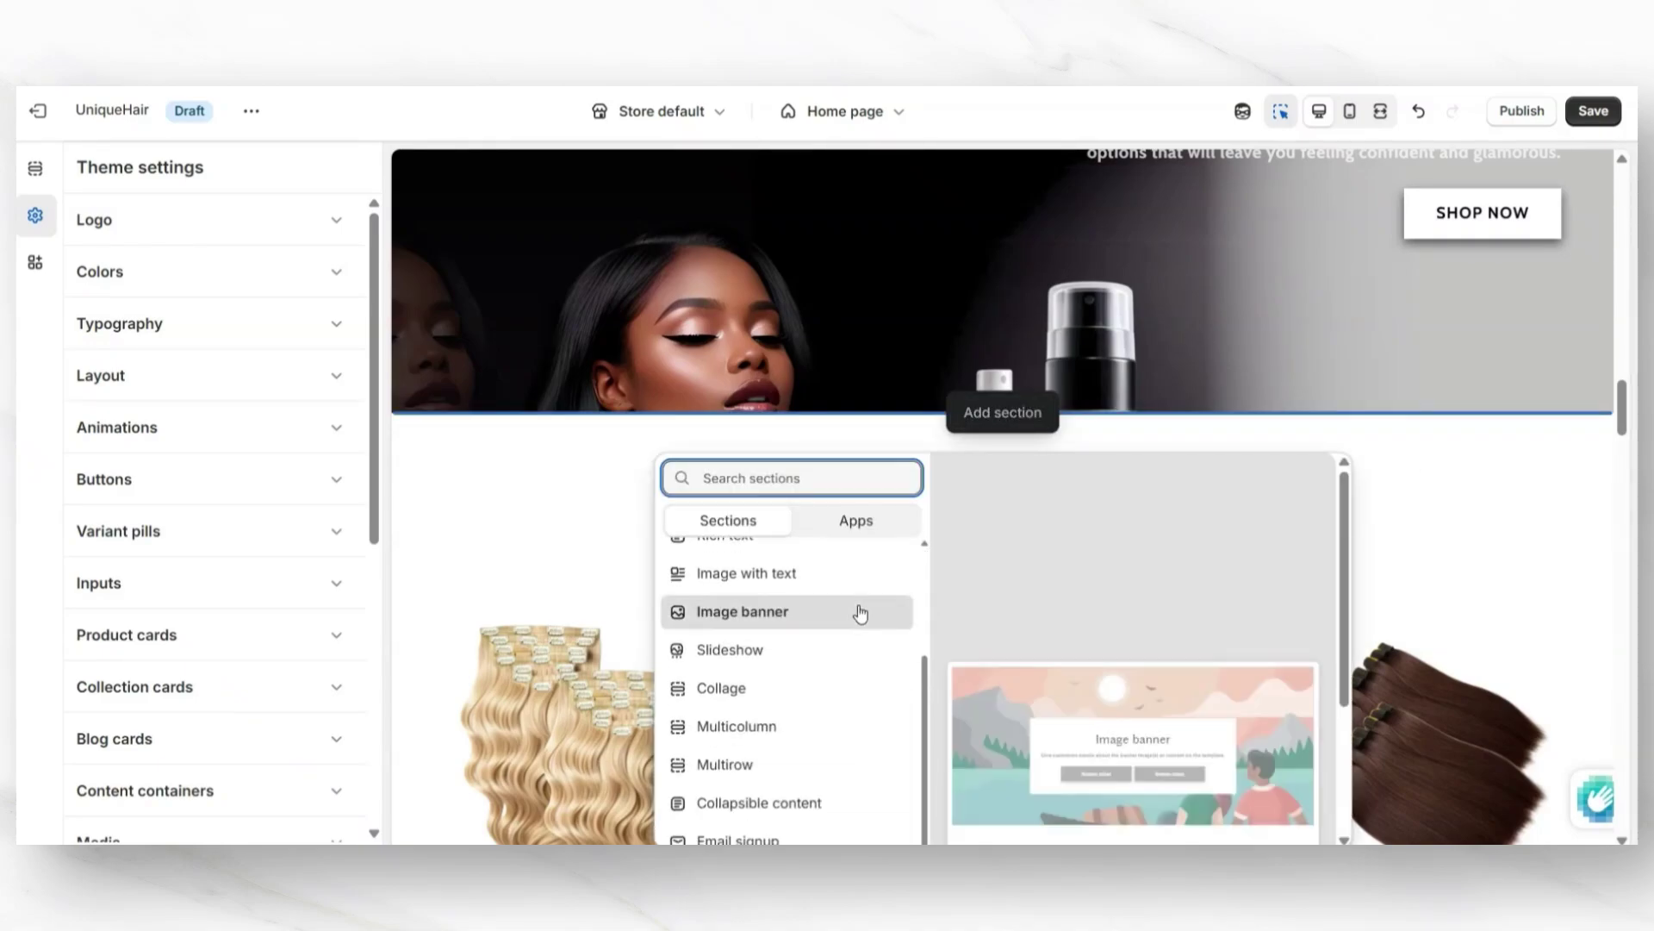
left_click(763, 832)
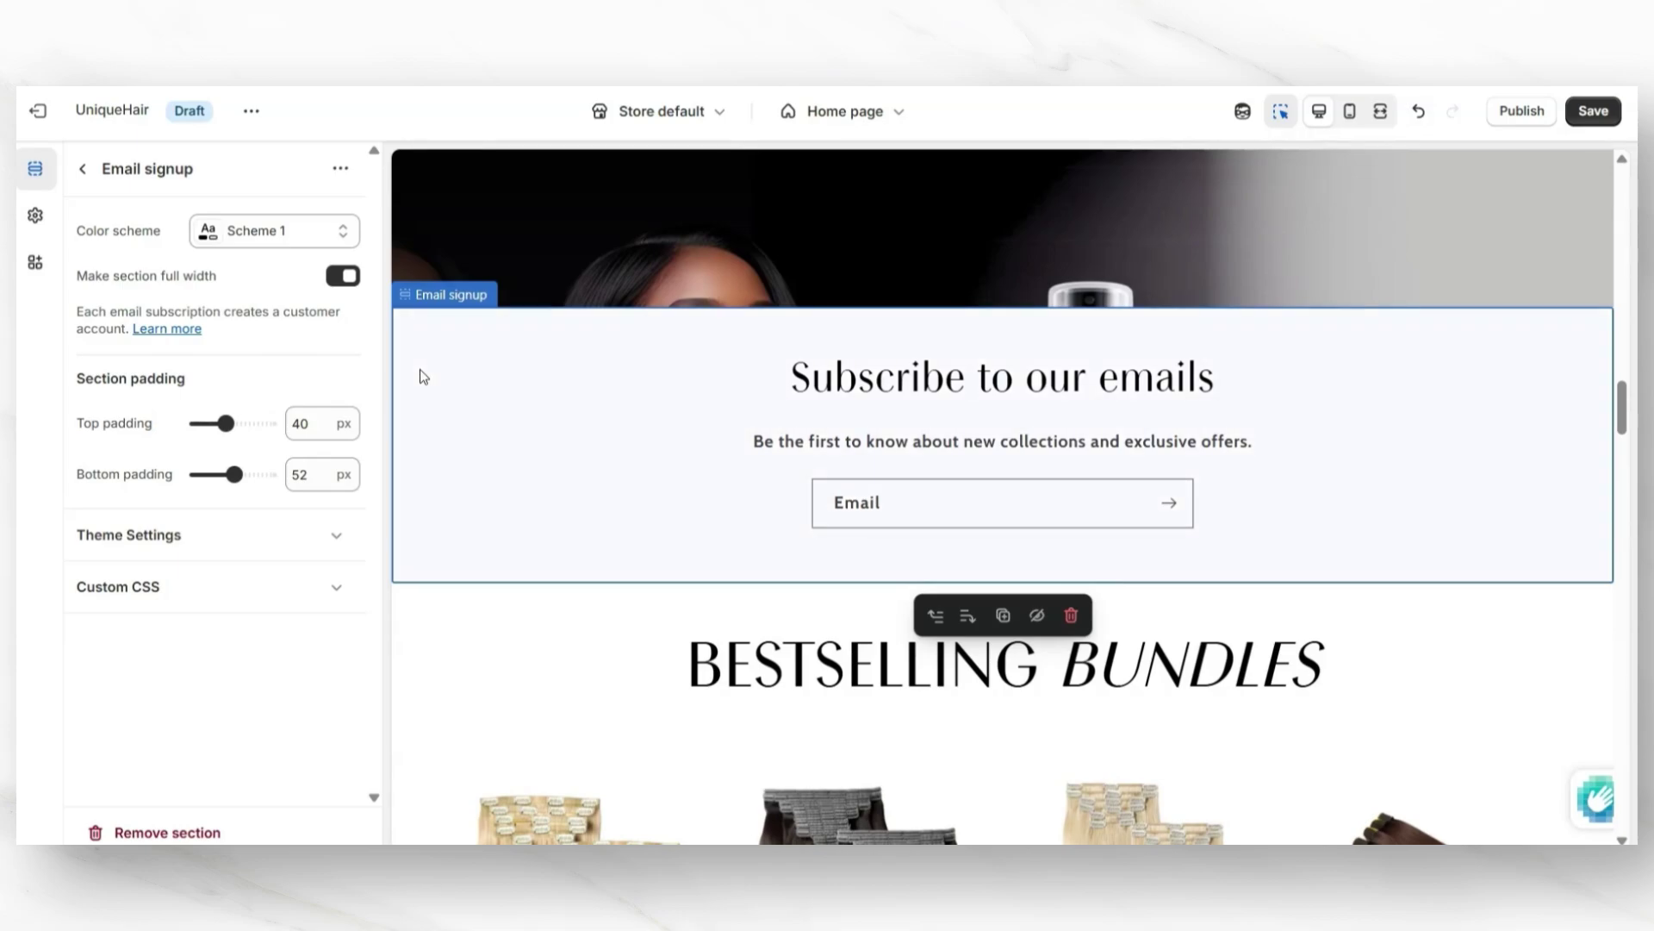
left_click(207, 248)
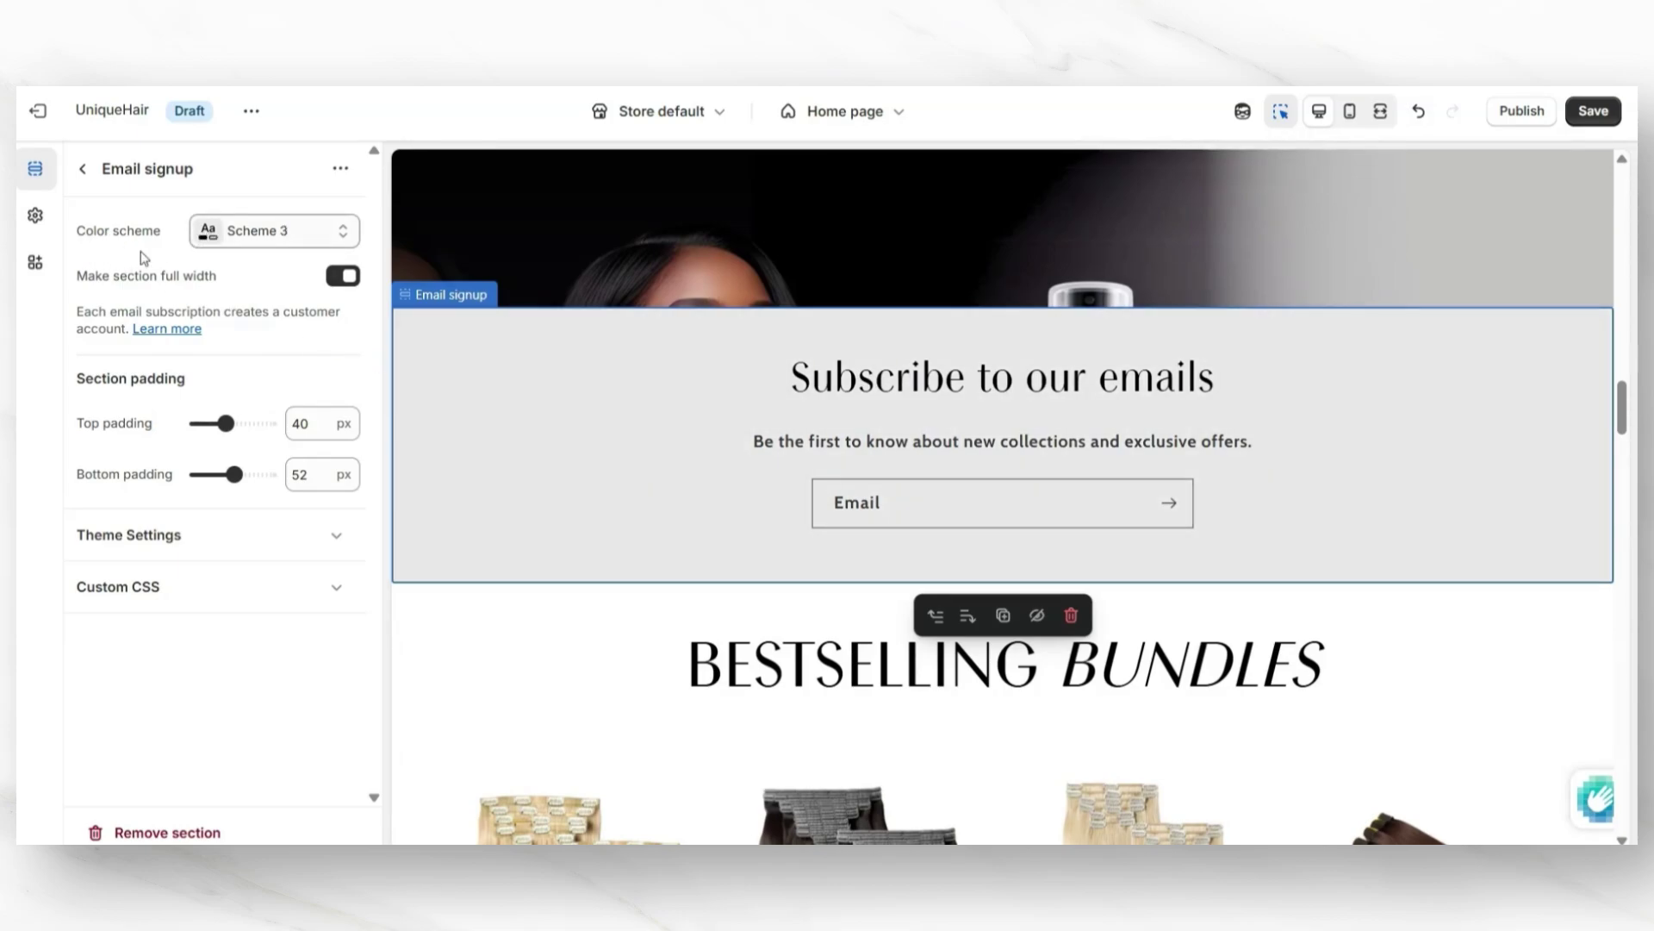
left_click(341, 280)
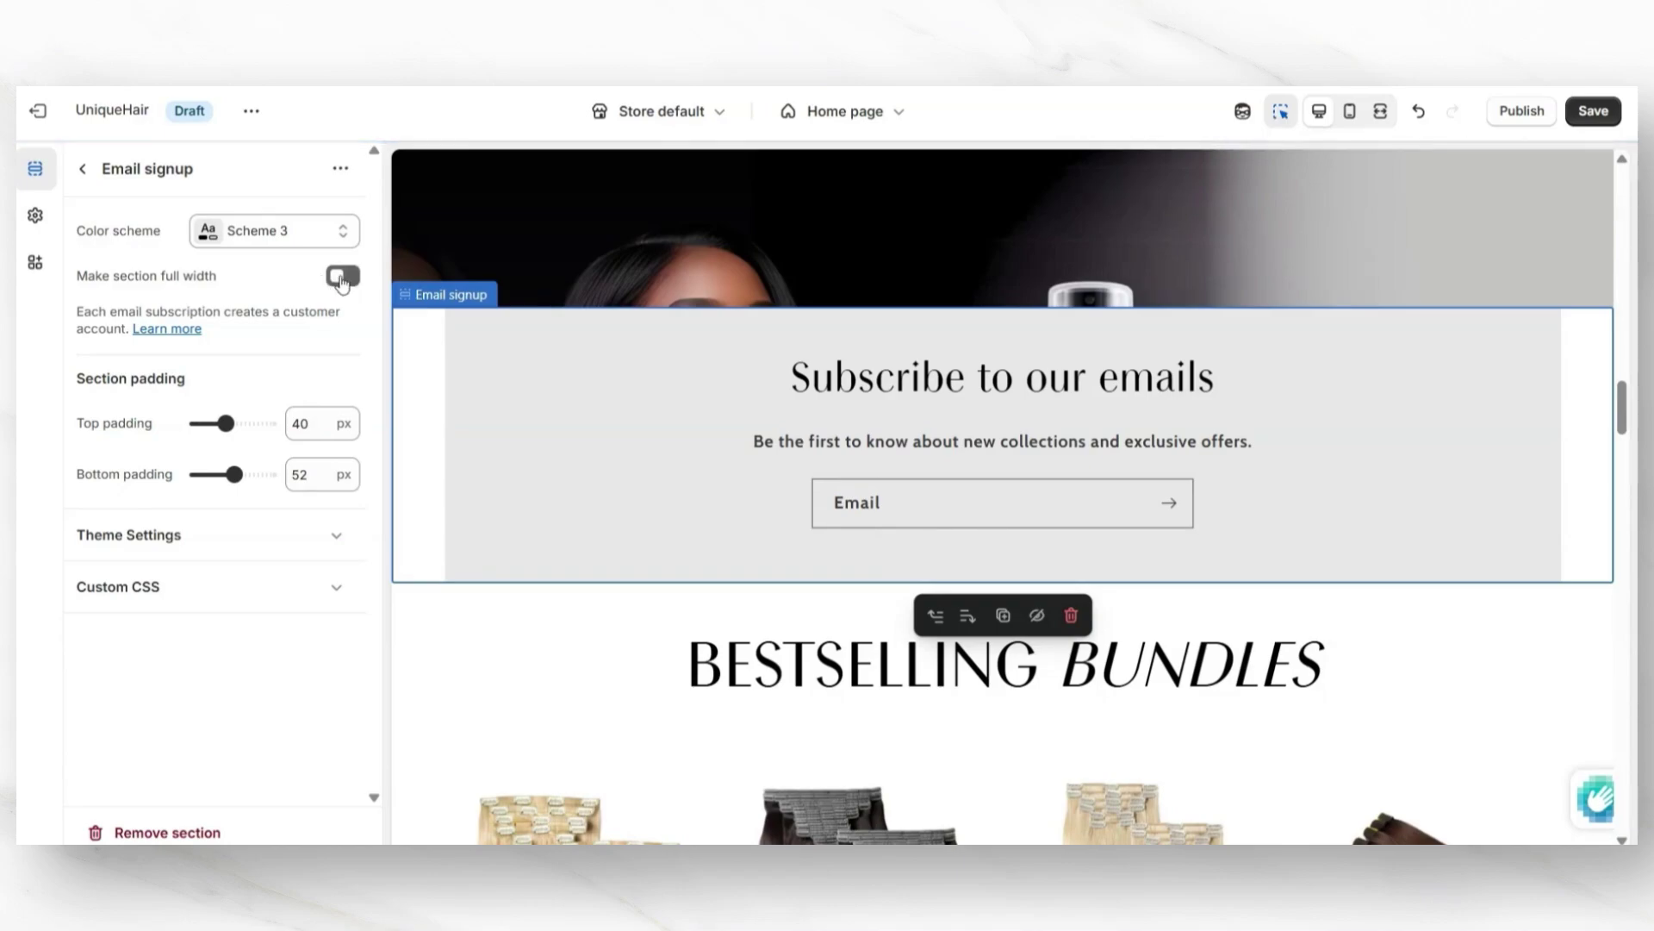
left_click(343, 278)
Replace the signup heading with 'Get A 20% Off Coupon When You Join Our Email List'.
left_click(819, 388)
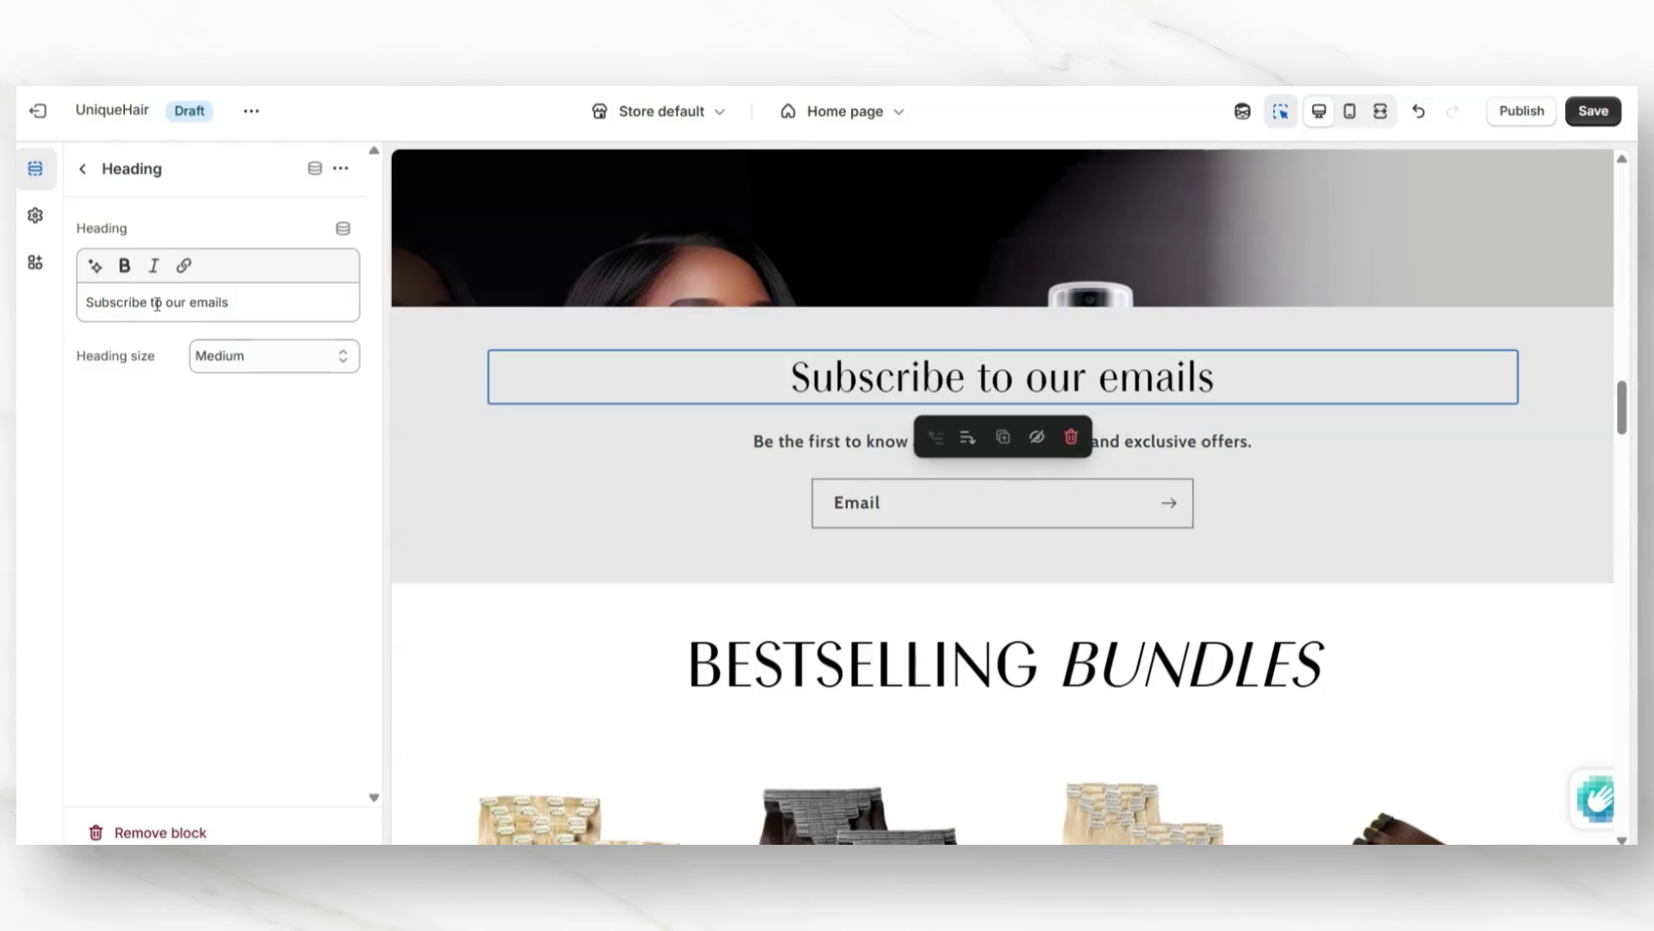
key("ctrl+a")
type("Get A 20% Off Coupon When You Join Our Email List")
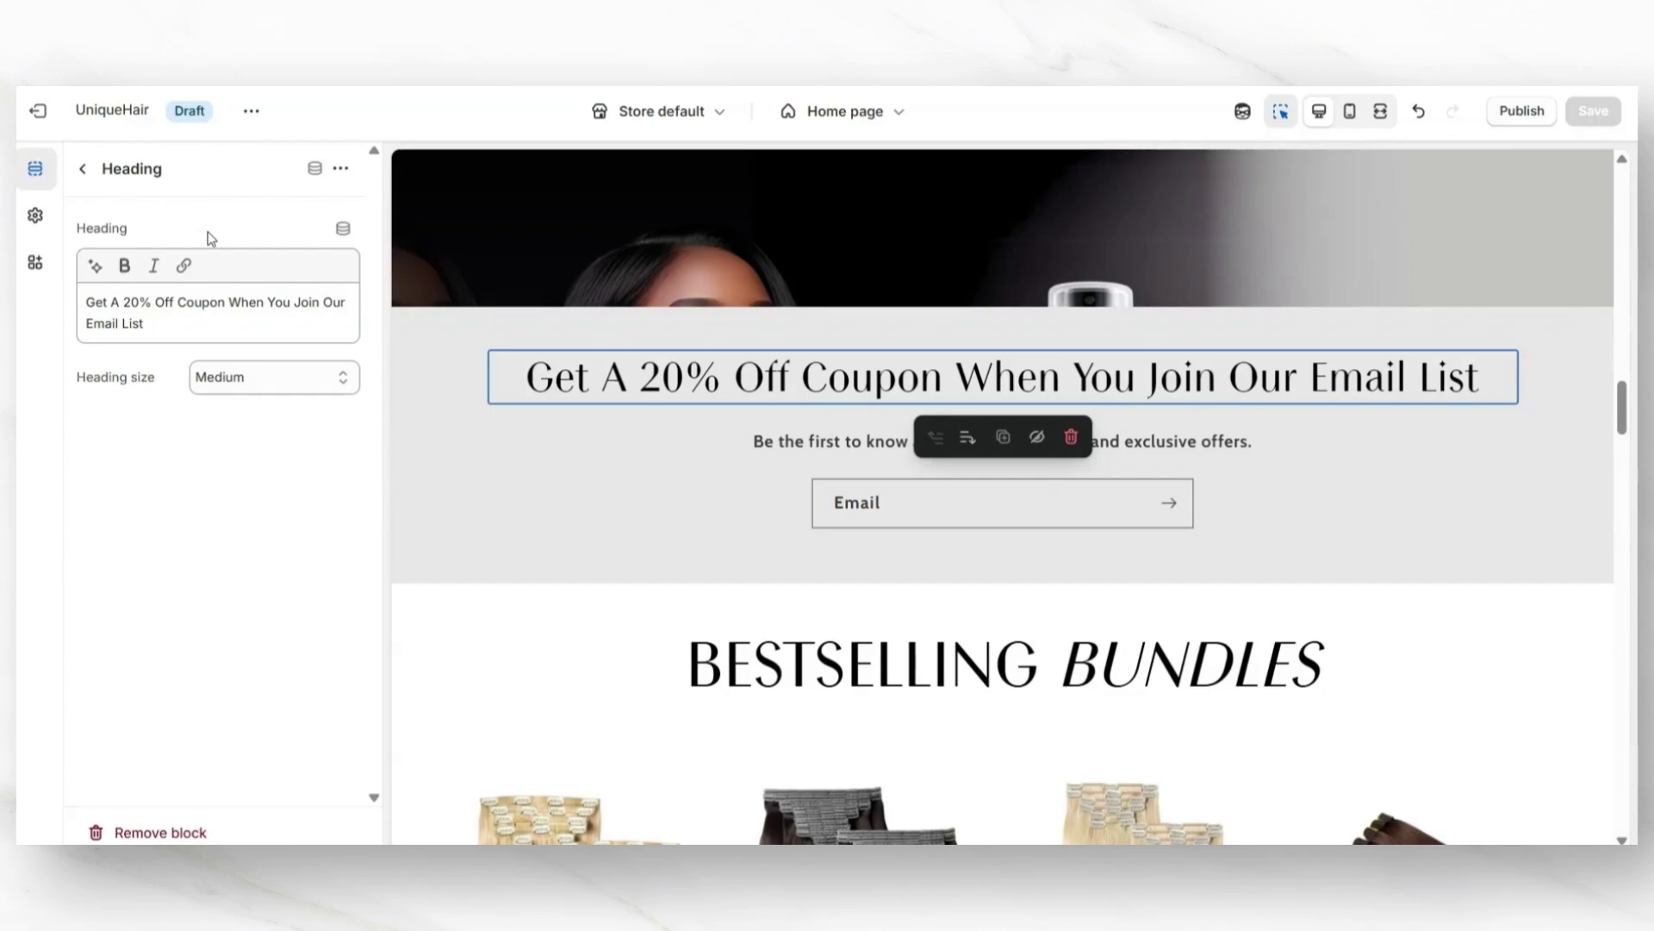
left_click(196, 302)
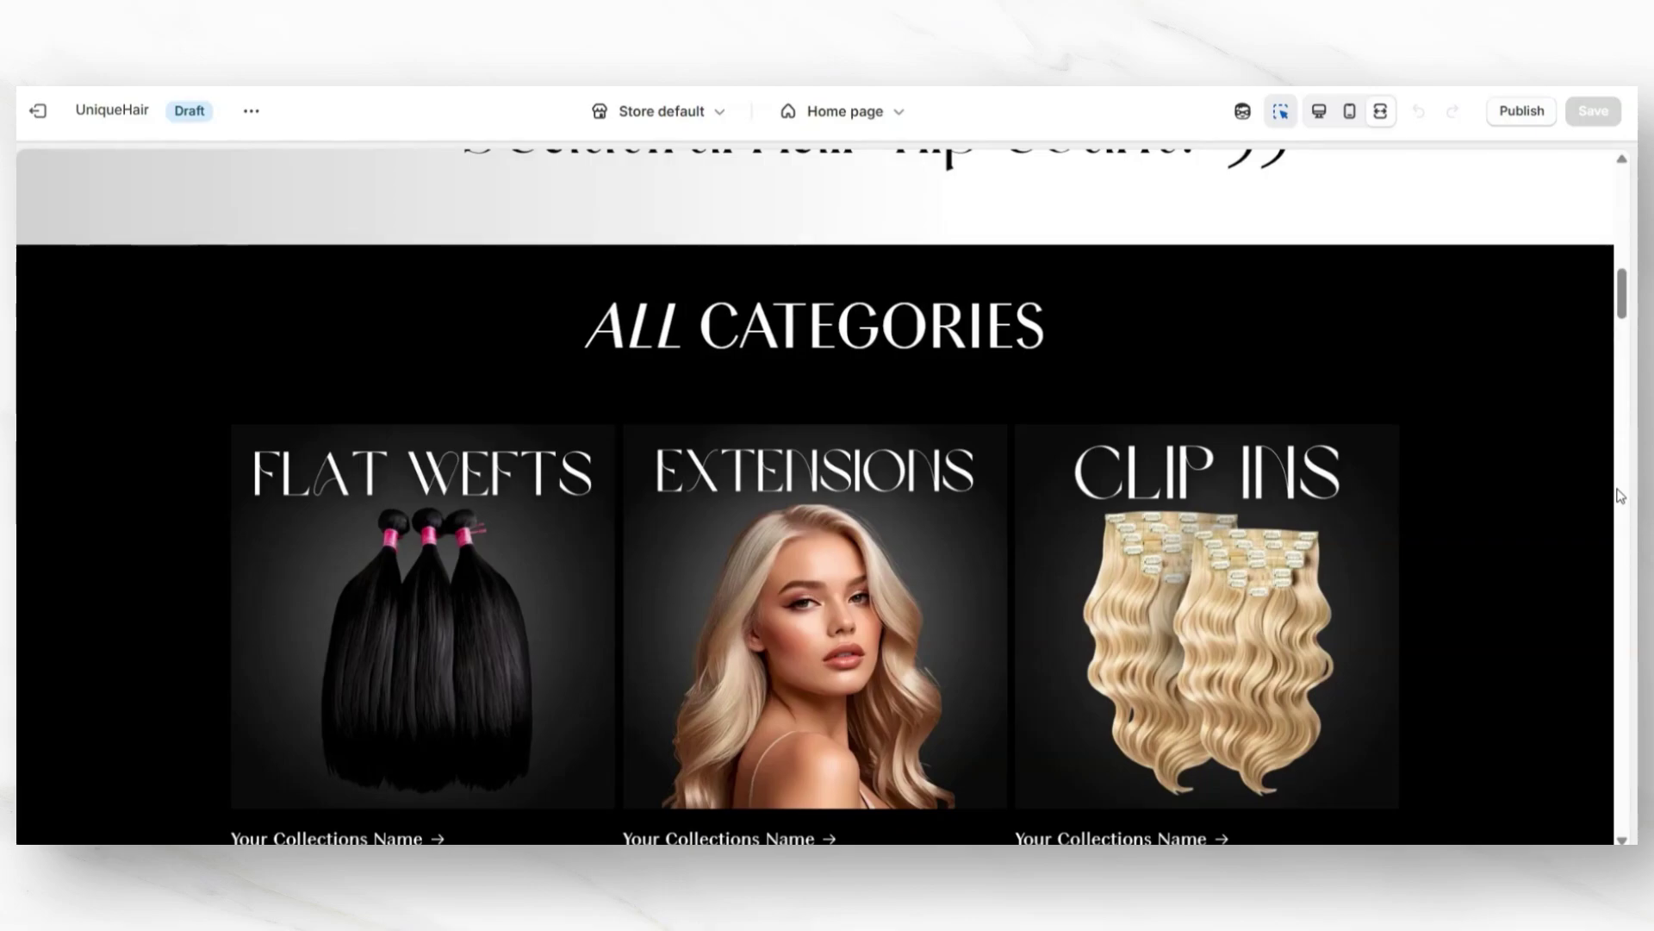
scroll(1620, 495, "down", 3)
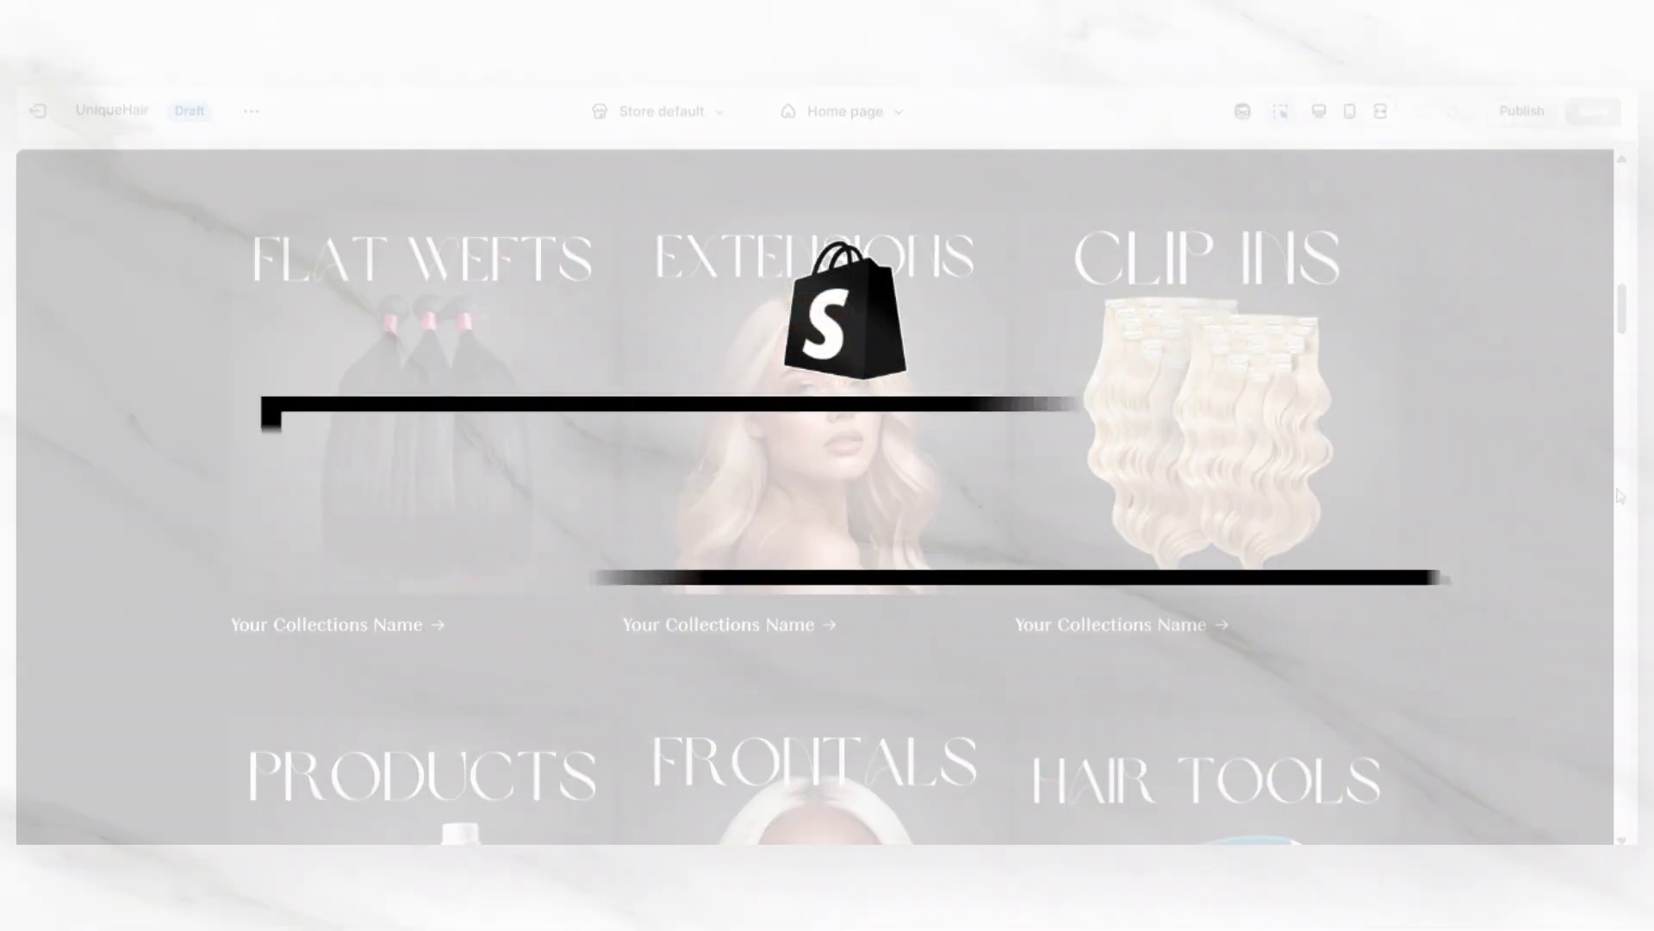
scroll(1620, 495, "down", 3)
scroll(1620, 496, "down", 6)
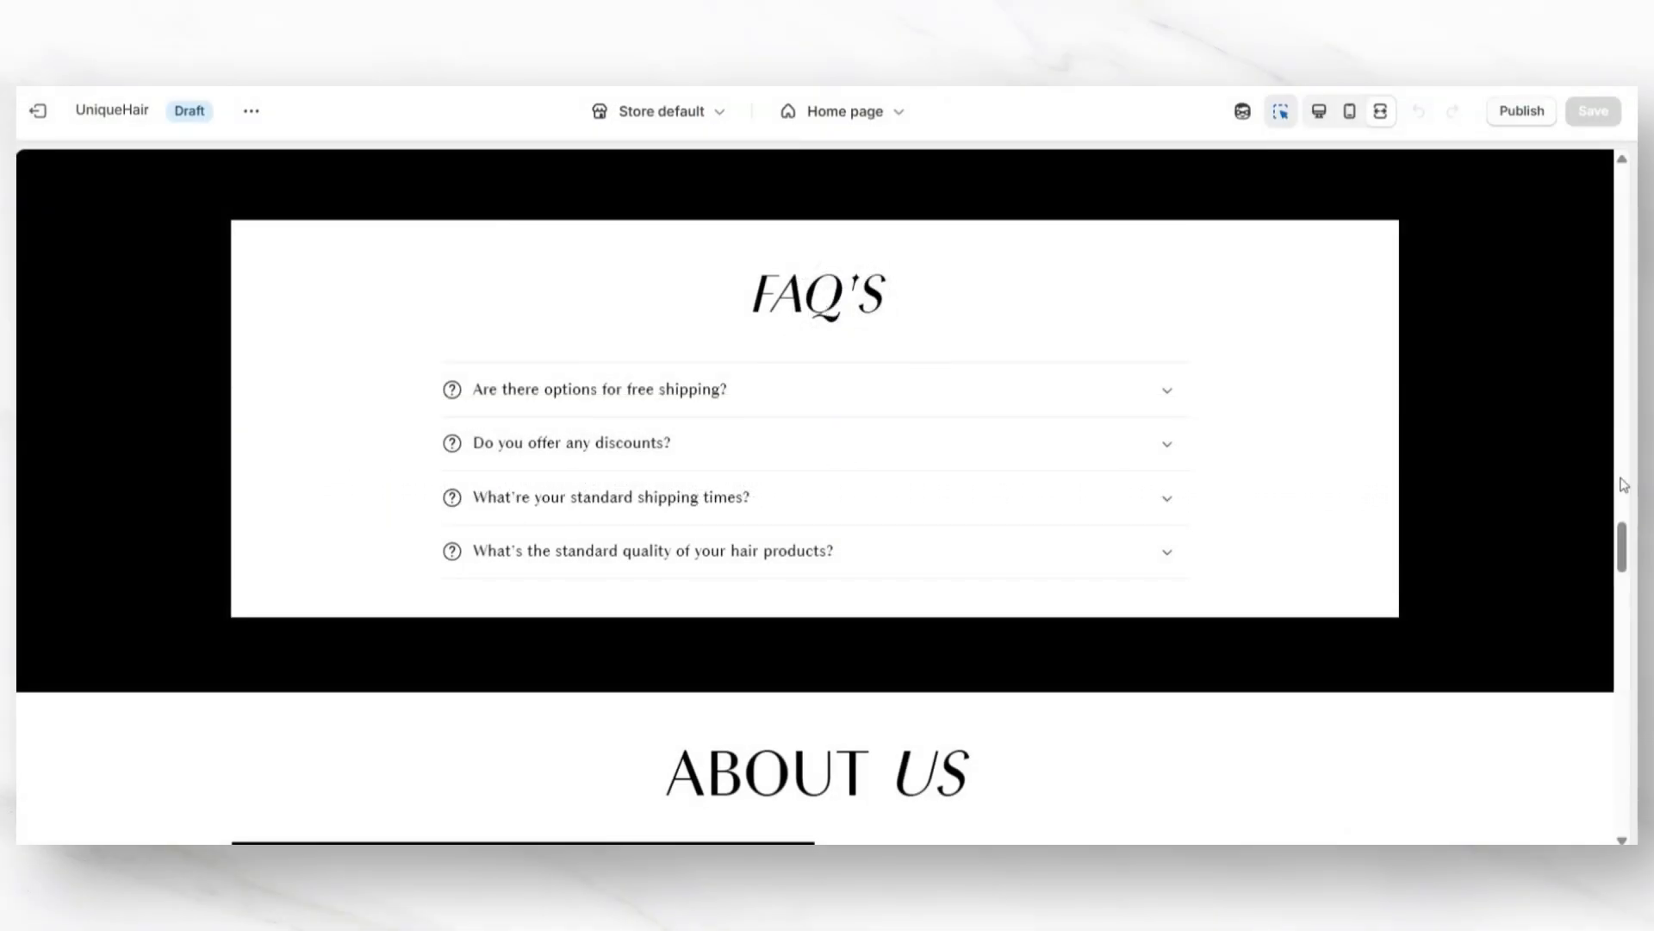
scroll(1624, 484, "down", 4)
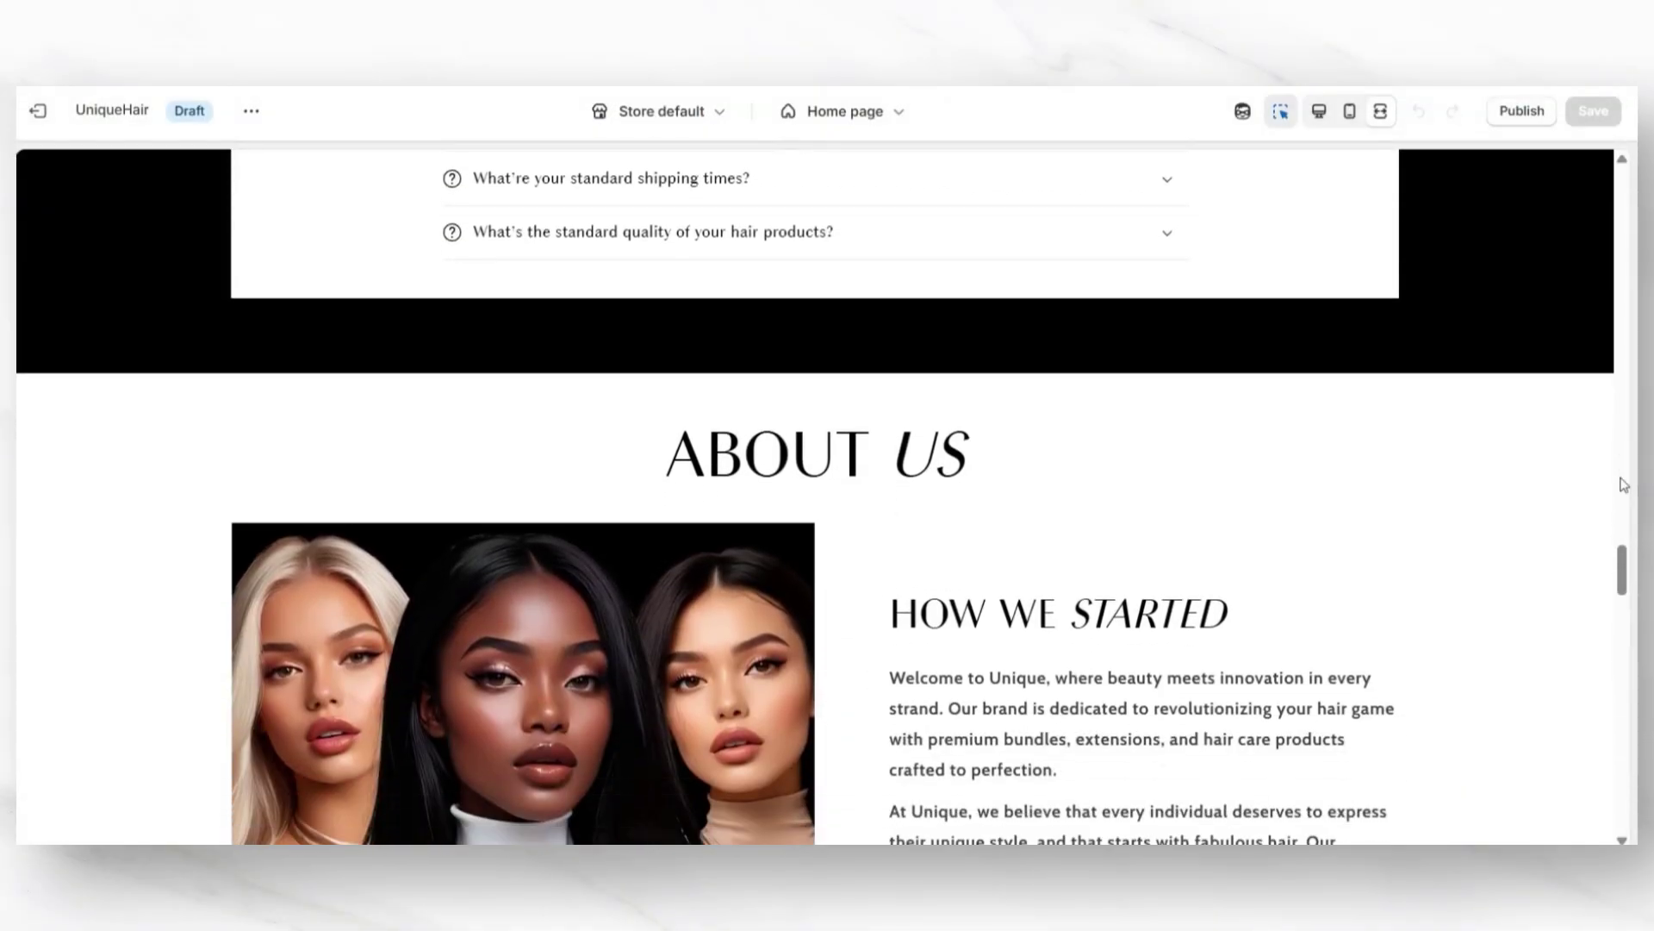
In Theme settings > Typography, try System UI Bold as the headings font, then discard it.
scroll(1624, 485, "down", 3)
left_click(36, 214)
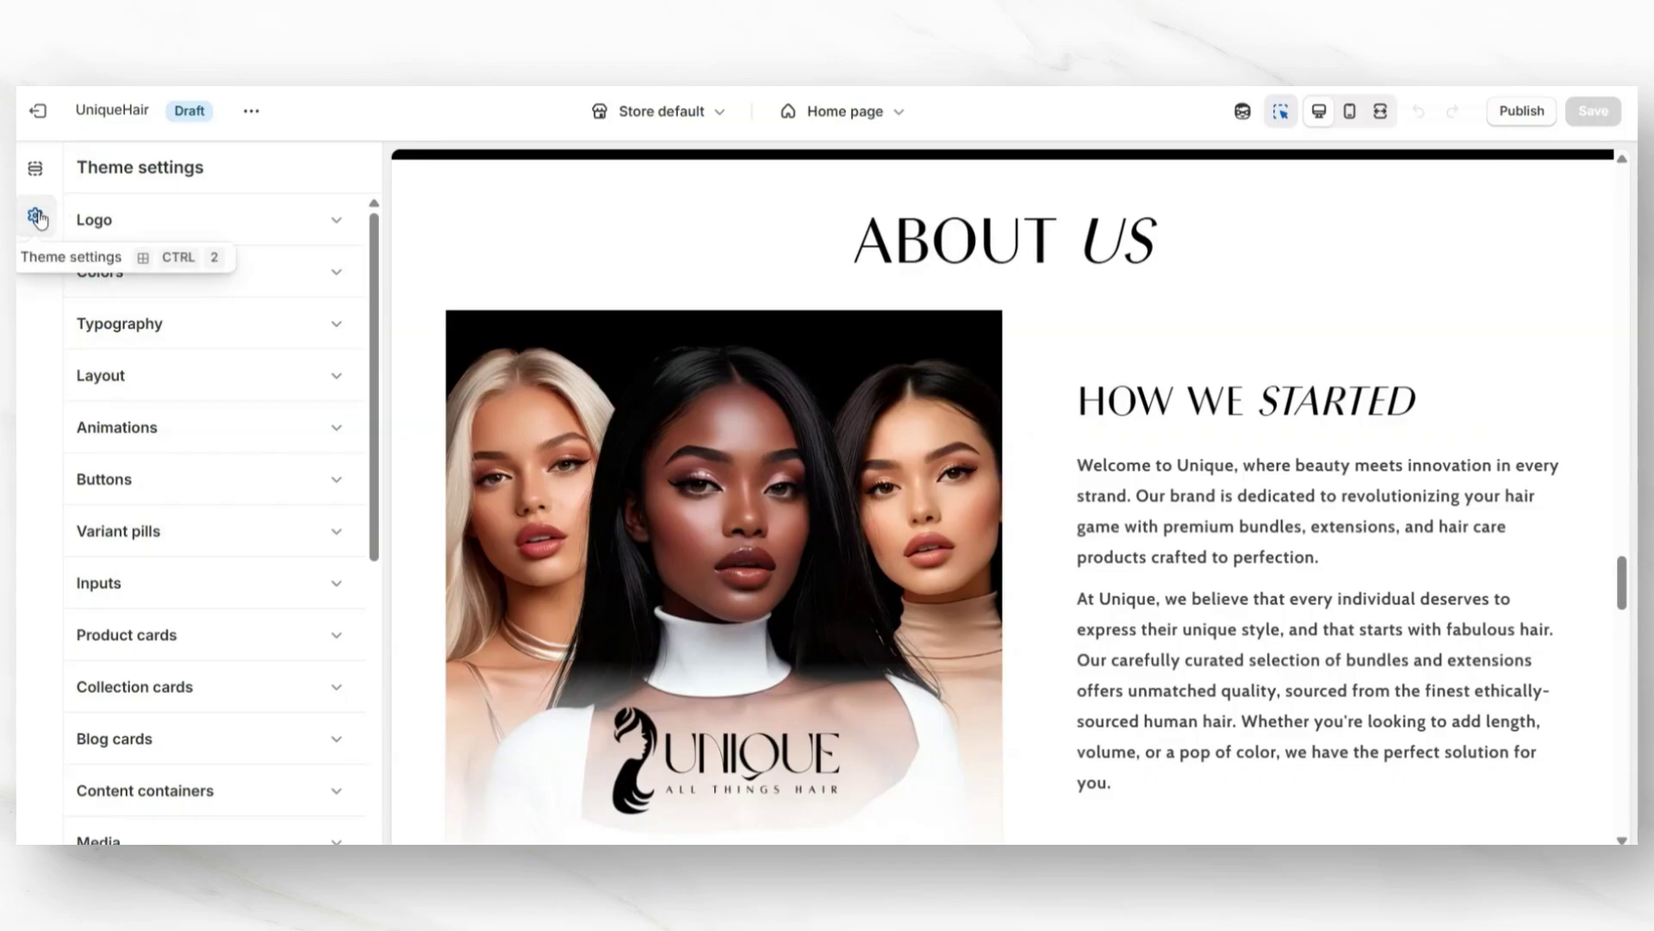
left_click(149, 325)
scroll(137, 324, "down", 1)
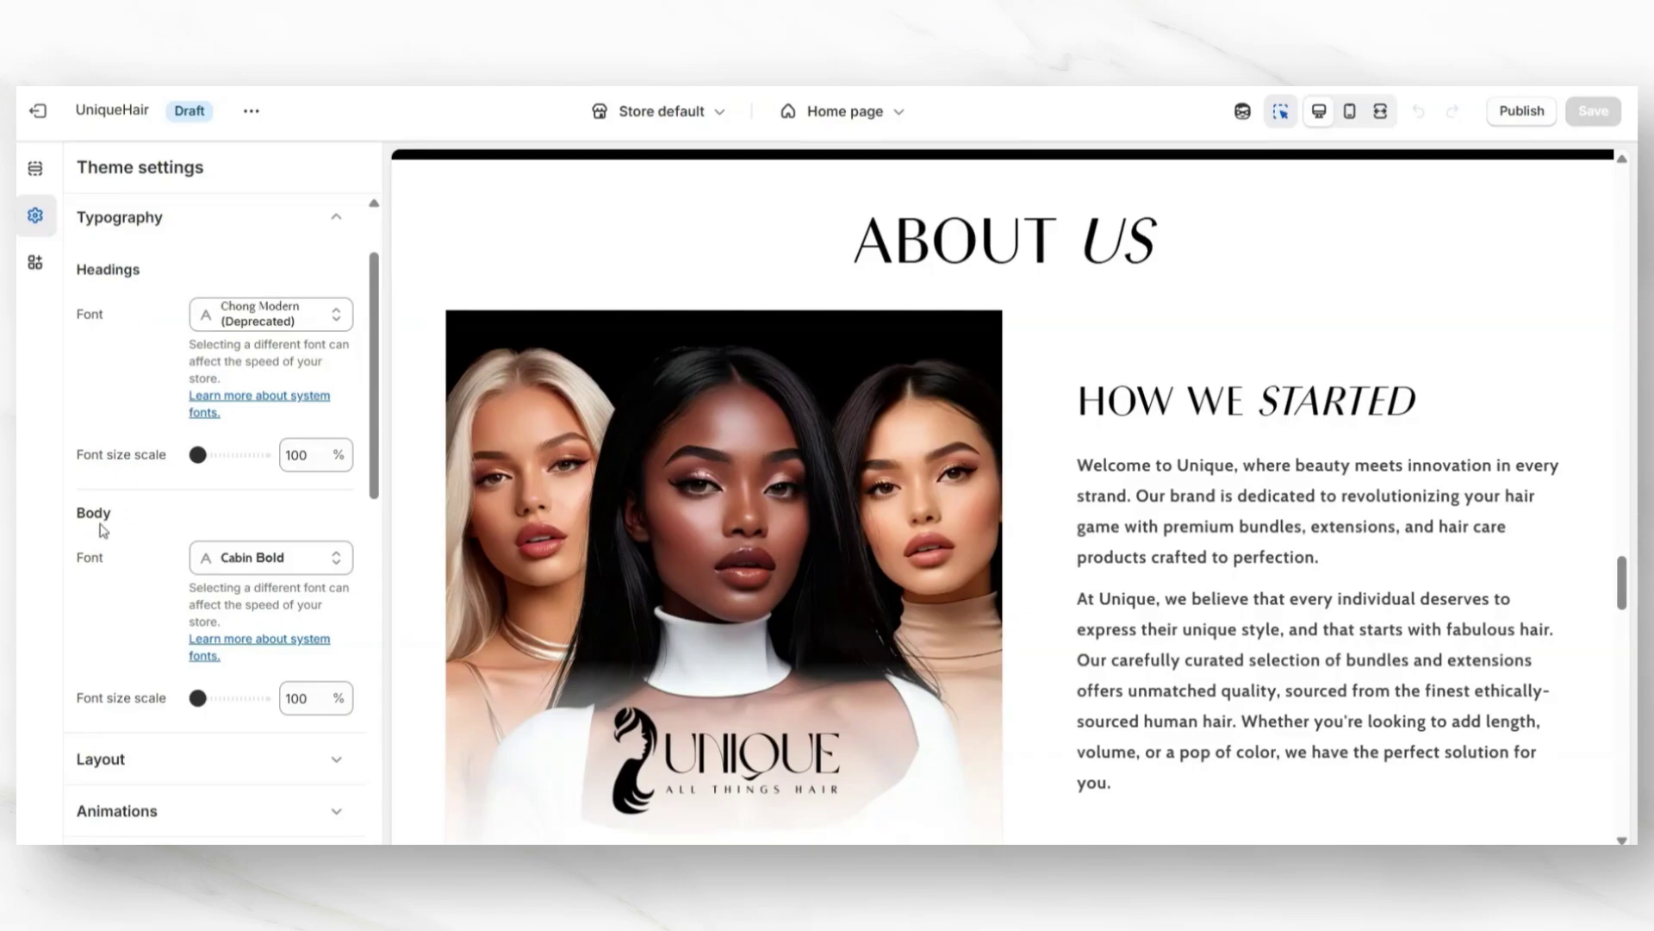
left_click(215, 320)
scroll(344, 463, "down", 3)
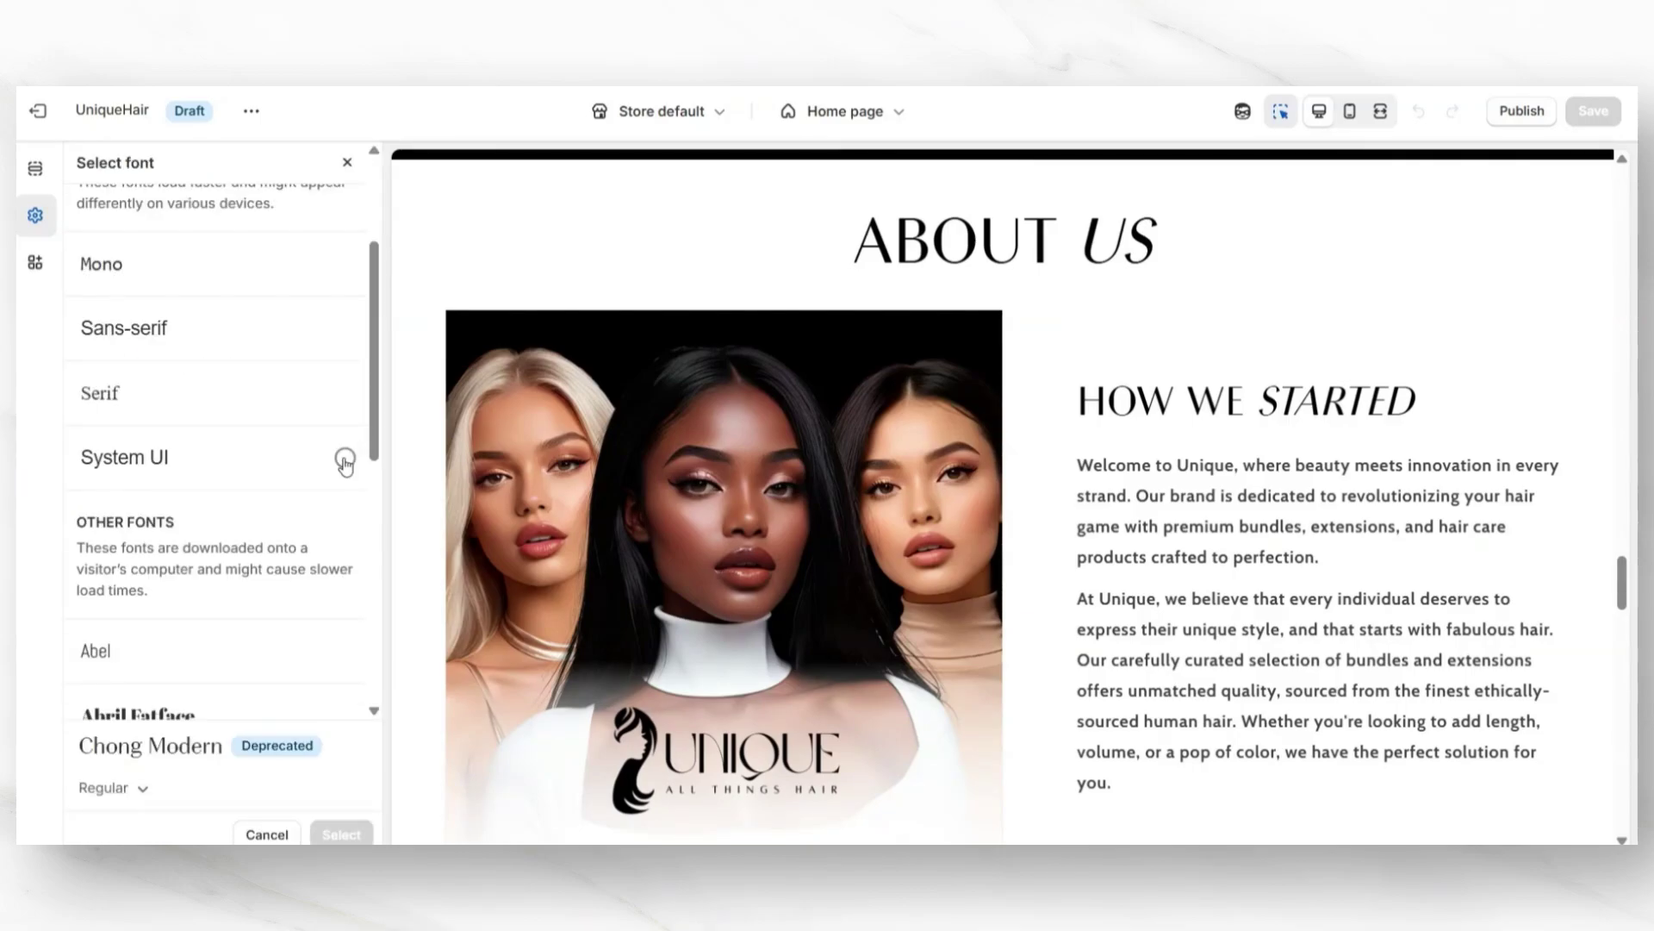
left_click(345, 462)
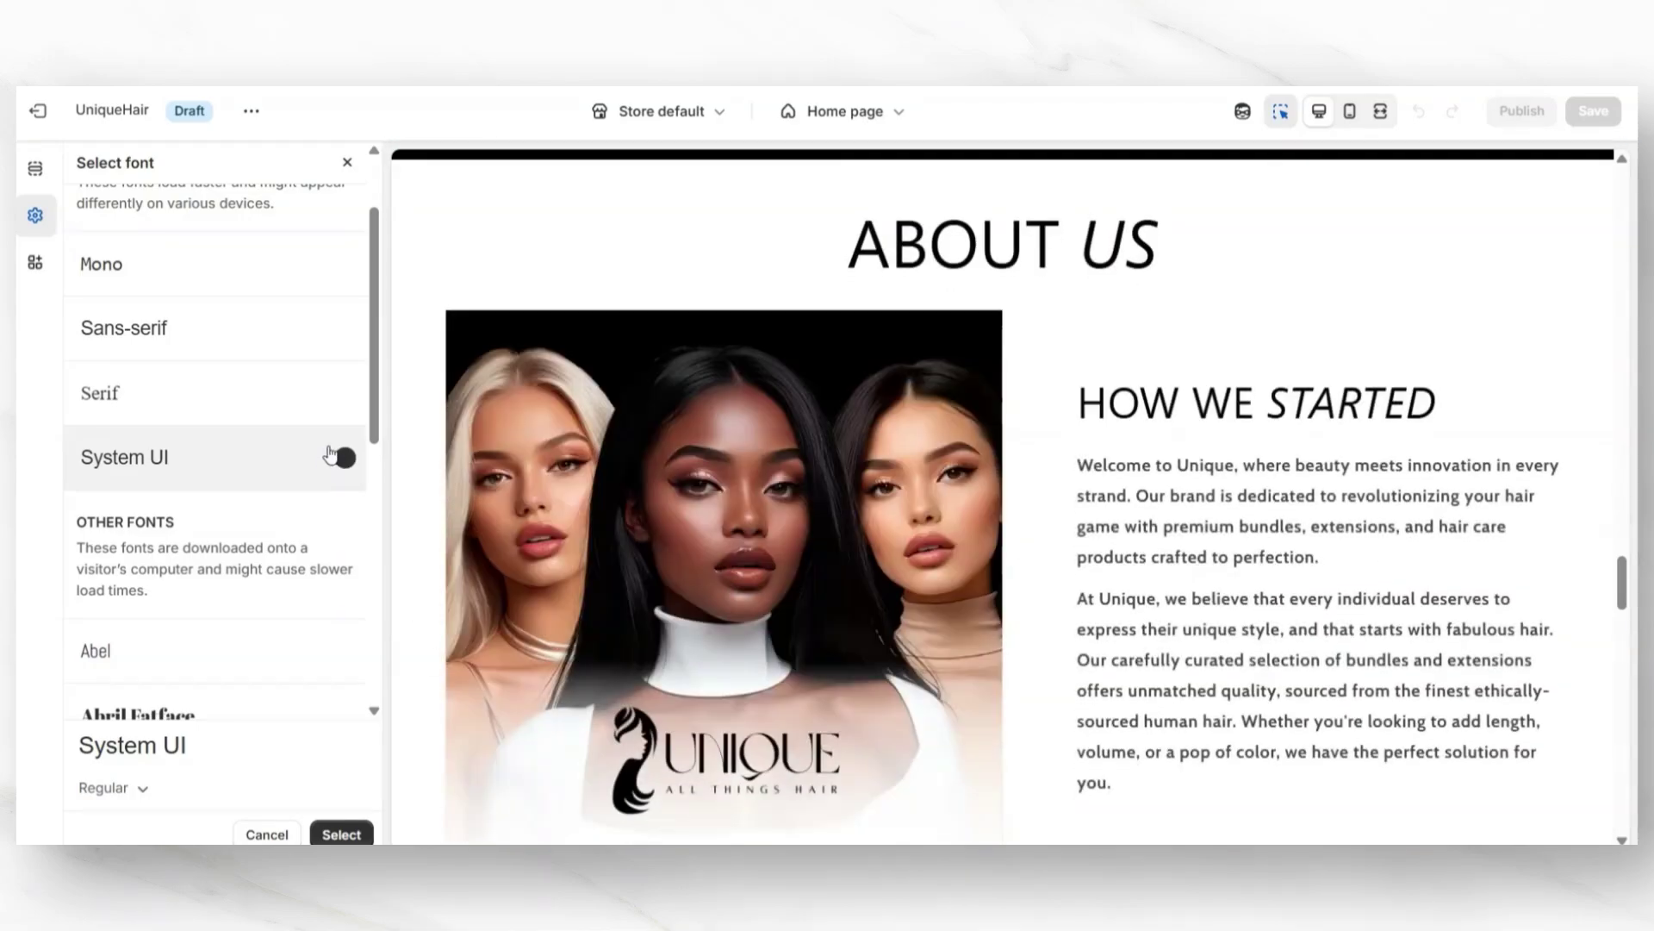
left_click(110, 790)
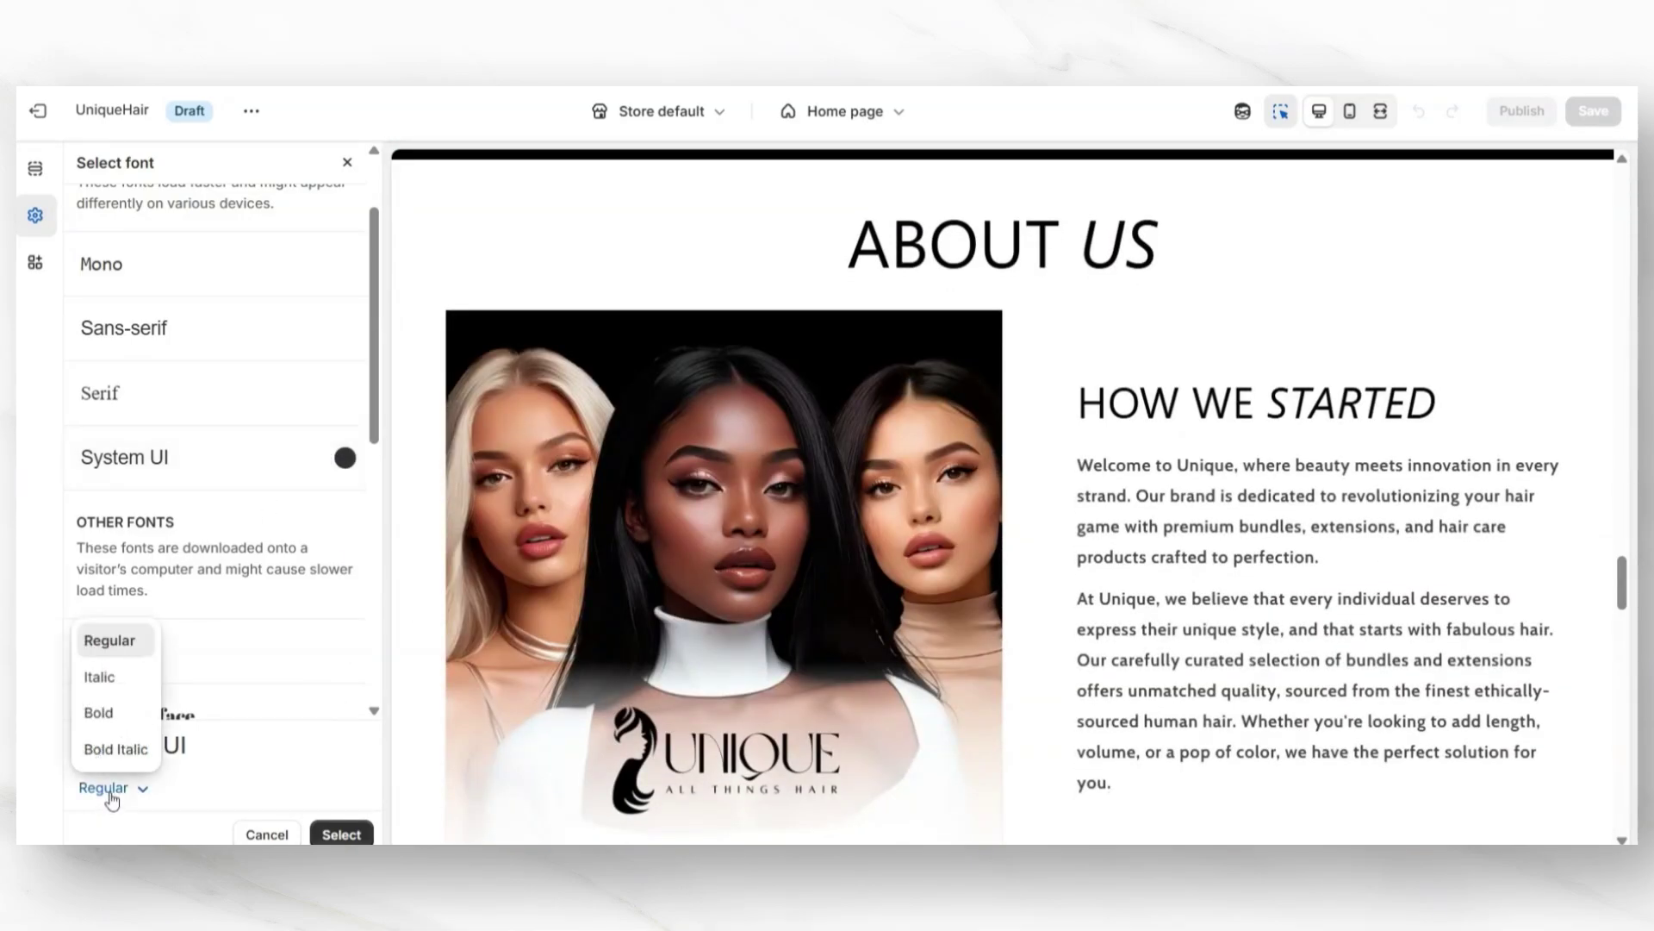
left_click(99, 713)
scroll(293, 353, "down", 3)
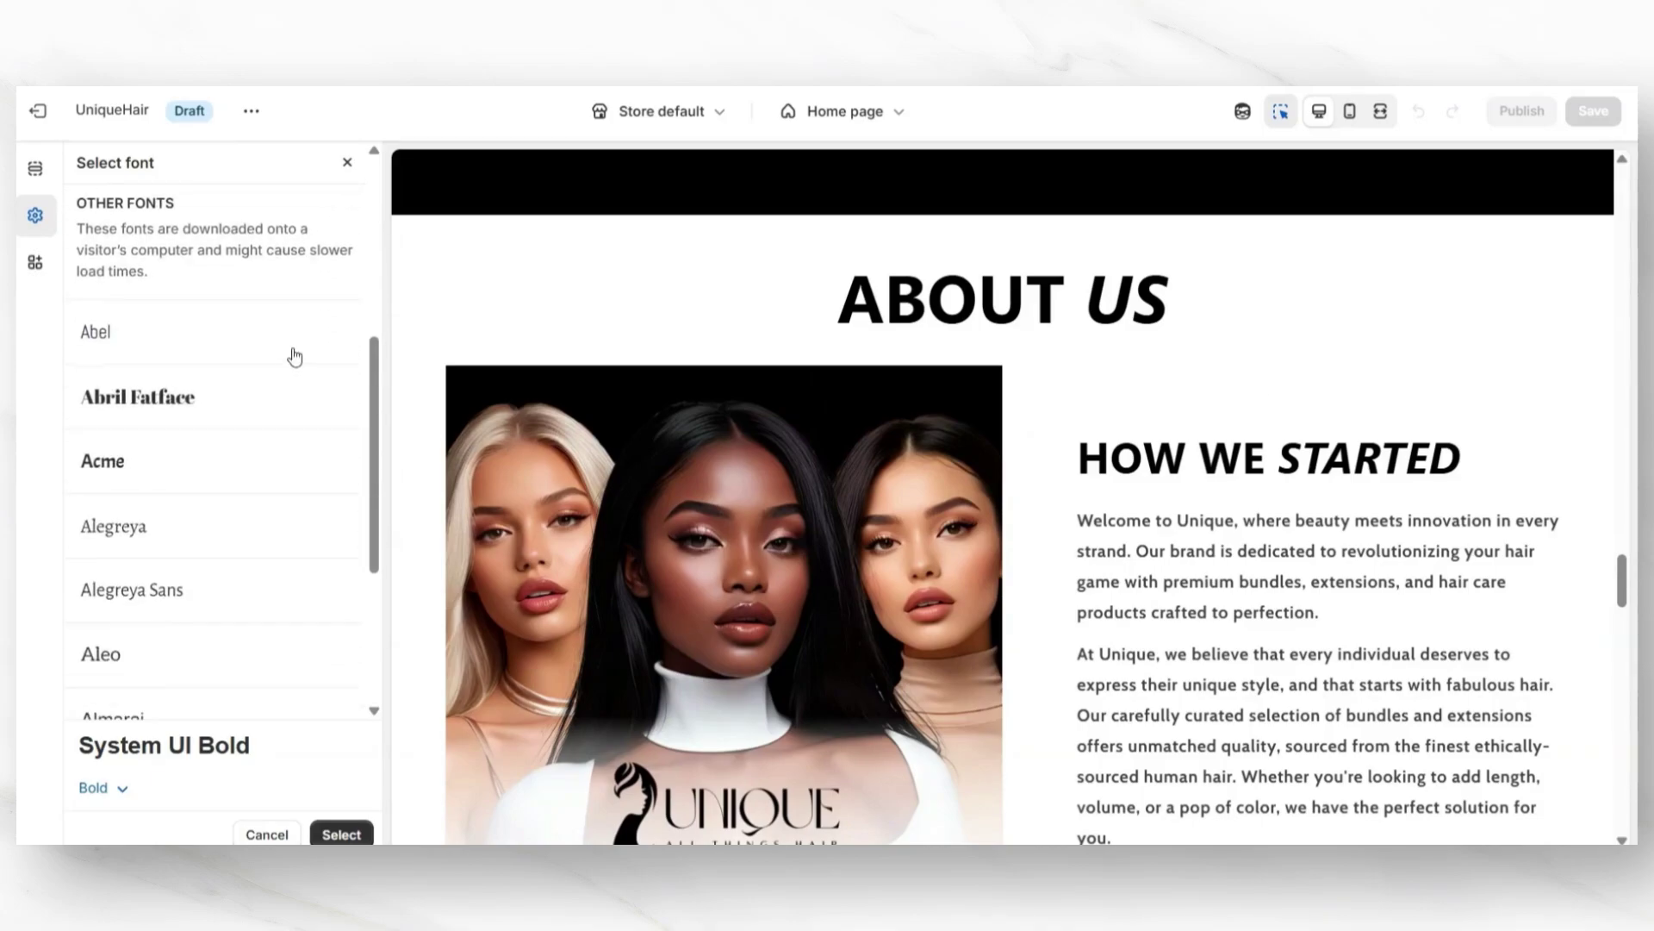
scroll(272, 396, "down", 4)
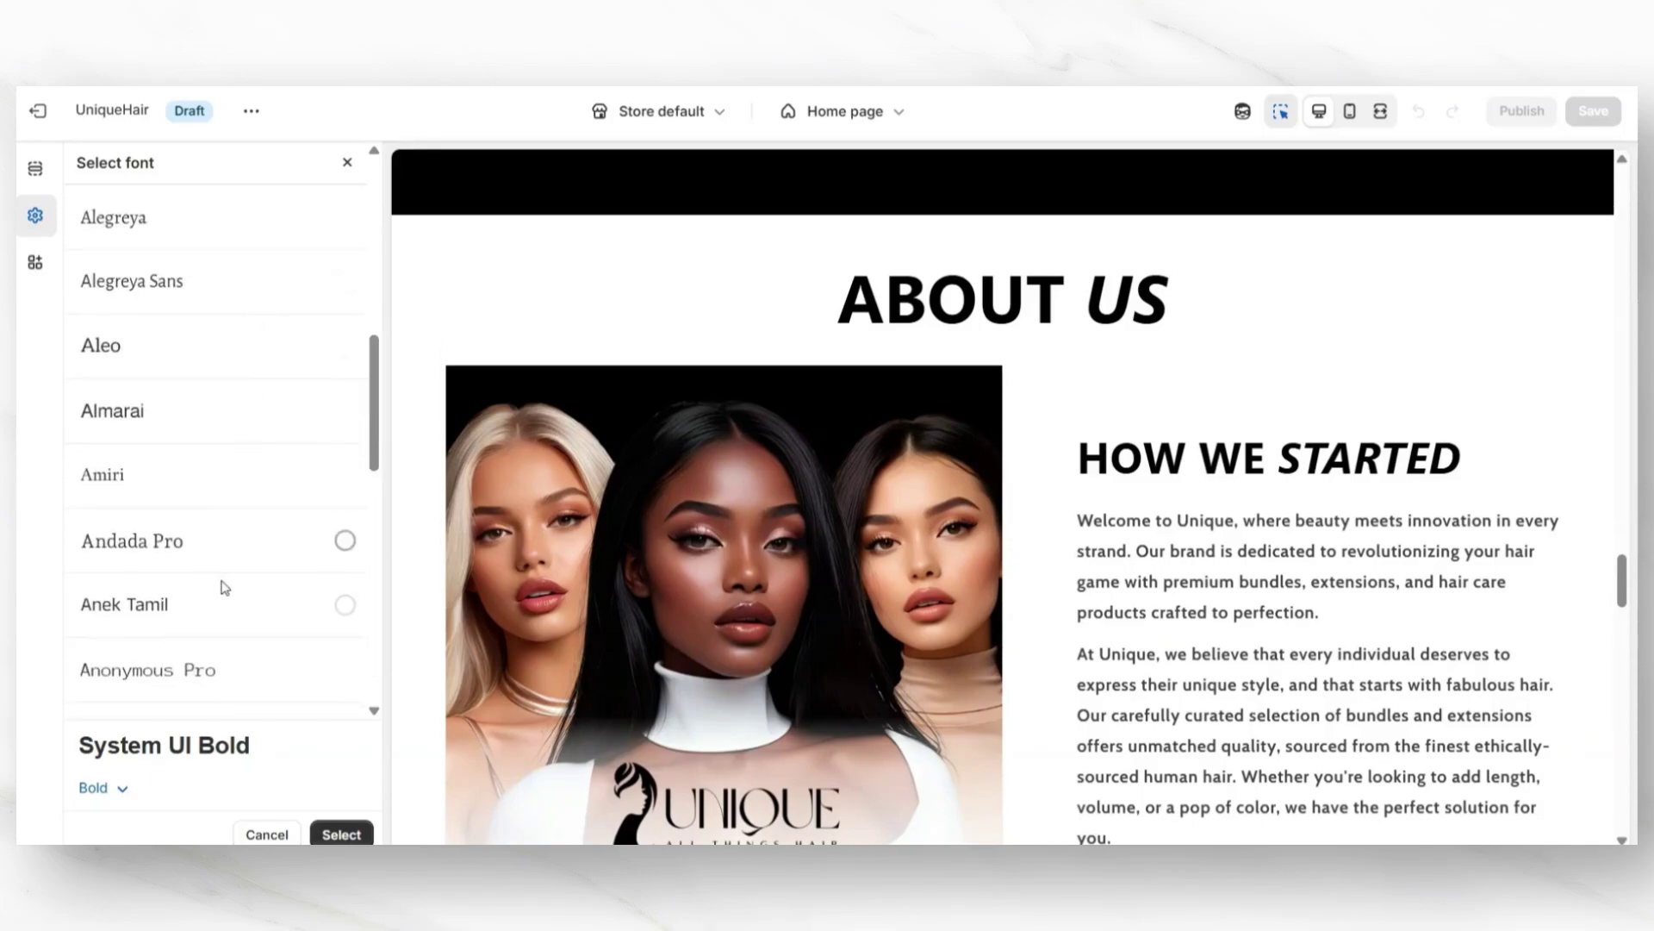
key("Escape")
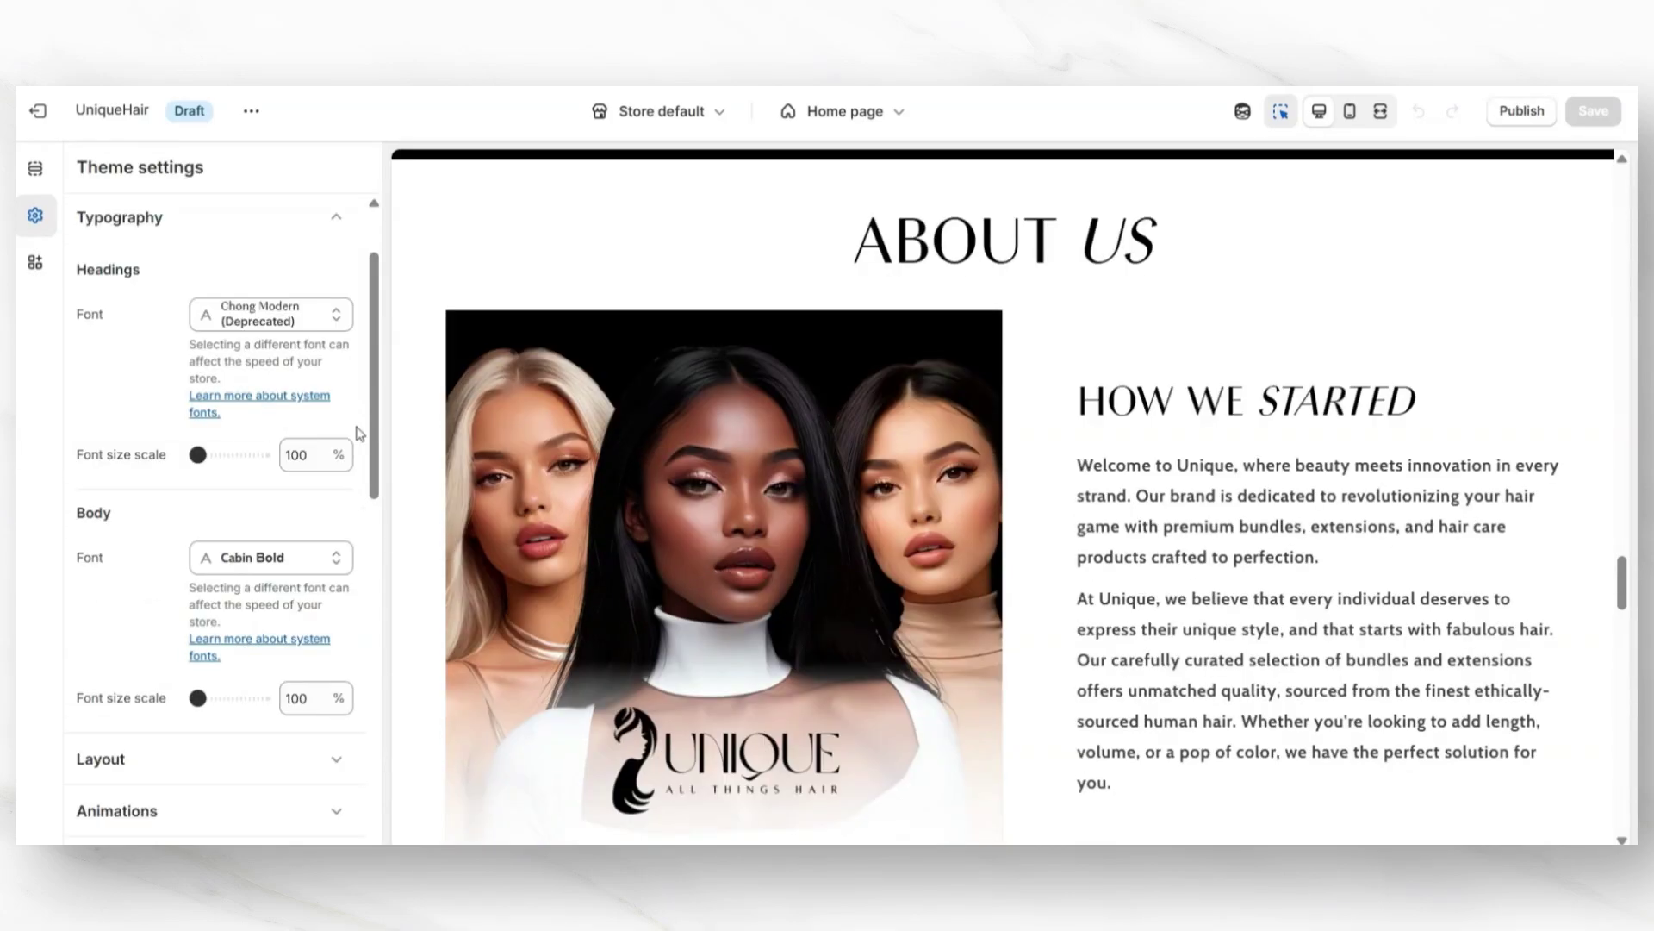
Try Abril Fatface as the body font, discard it, and set the headings scale to 130%.
scroll(360, 433, "down", 3)
left_click(336, 345)
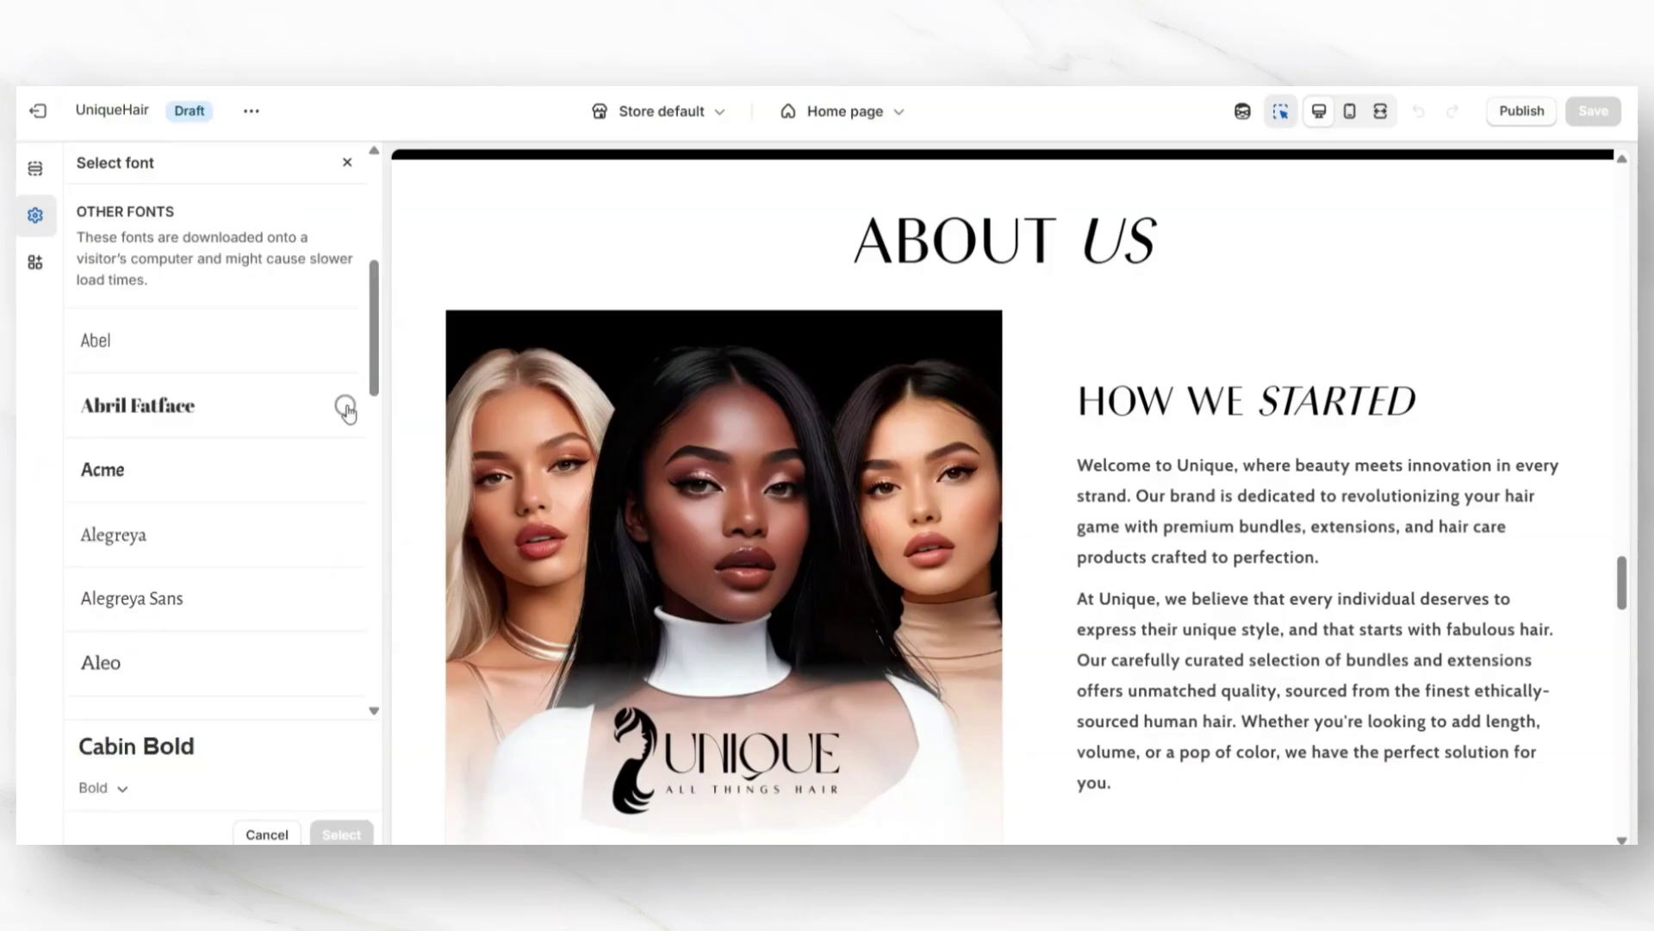
left_click(345, 407)
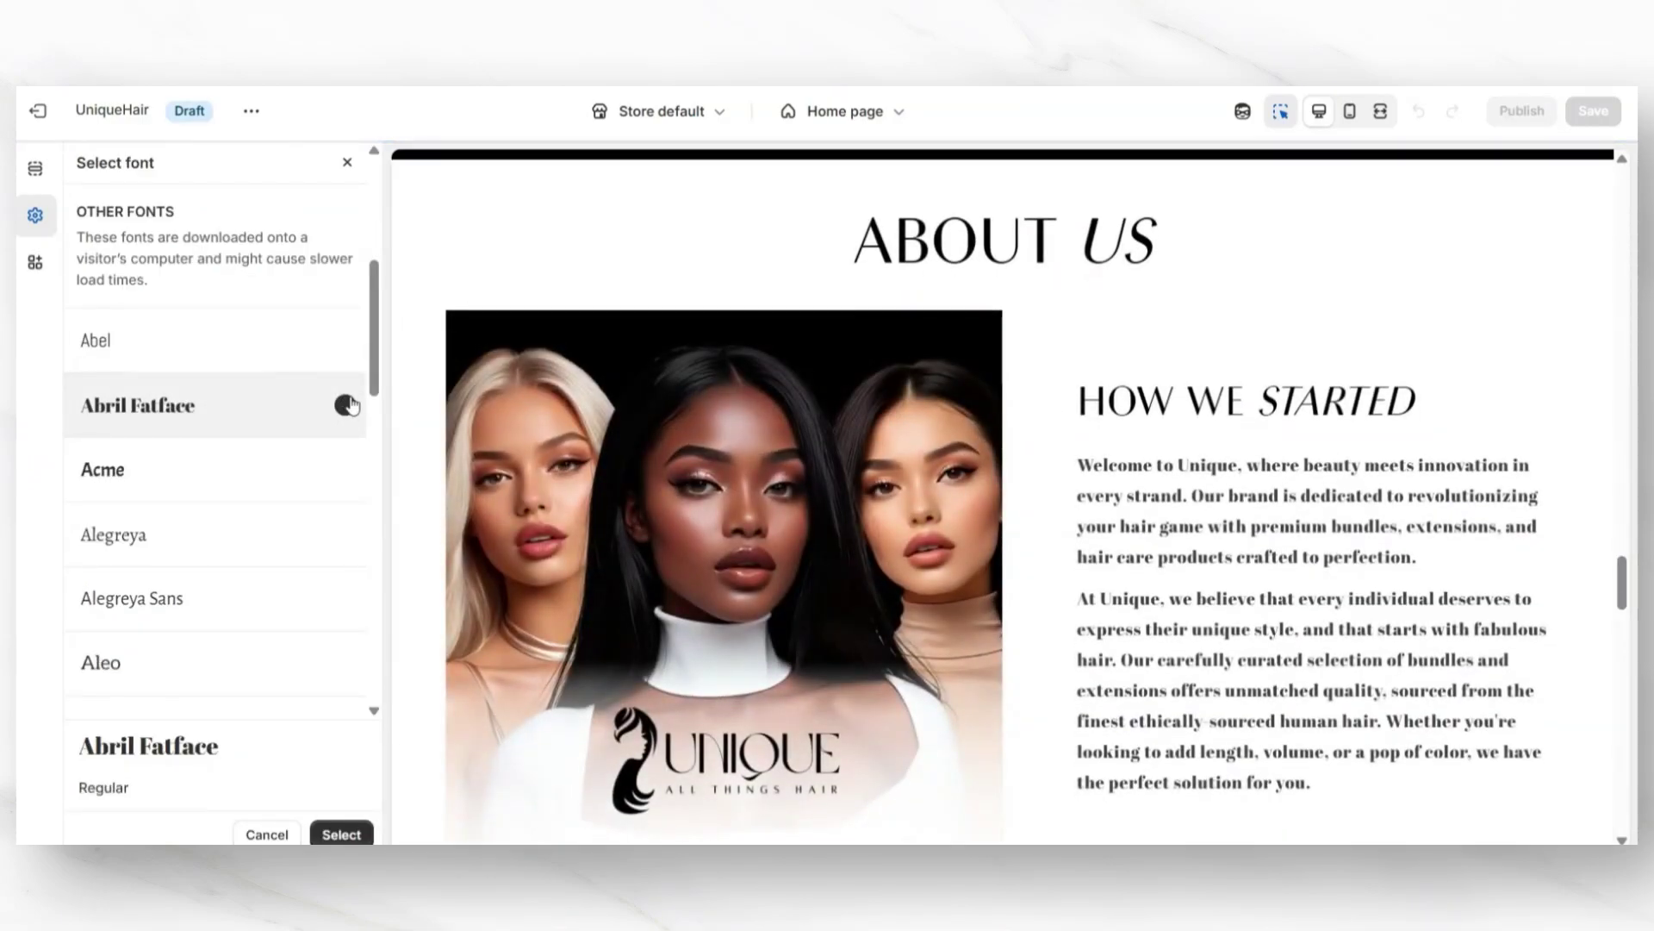
key("Escape")
scroll(311, 345, "up", 3)
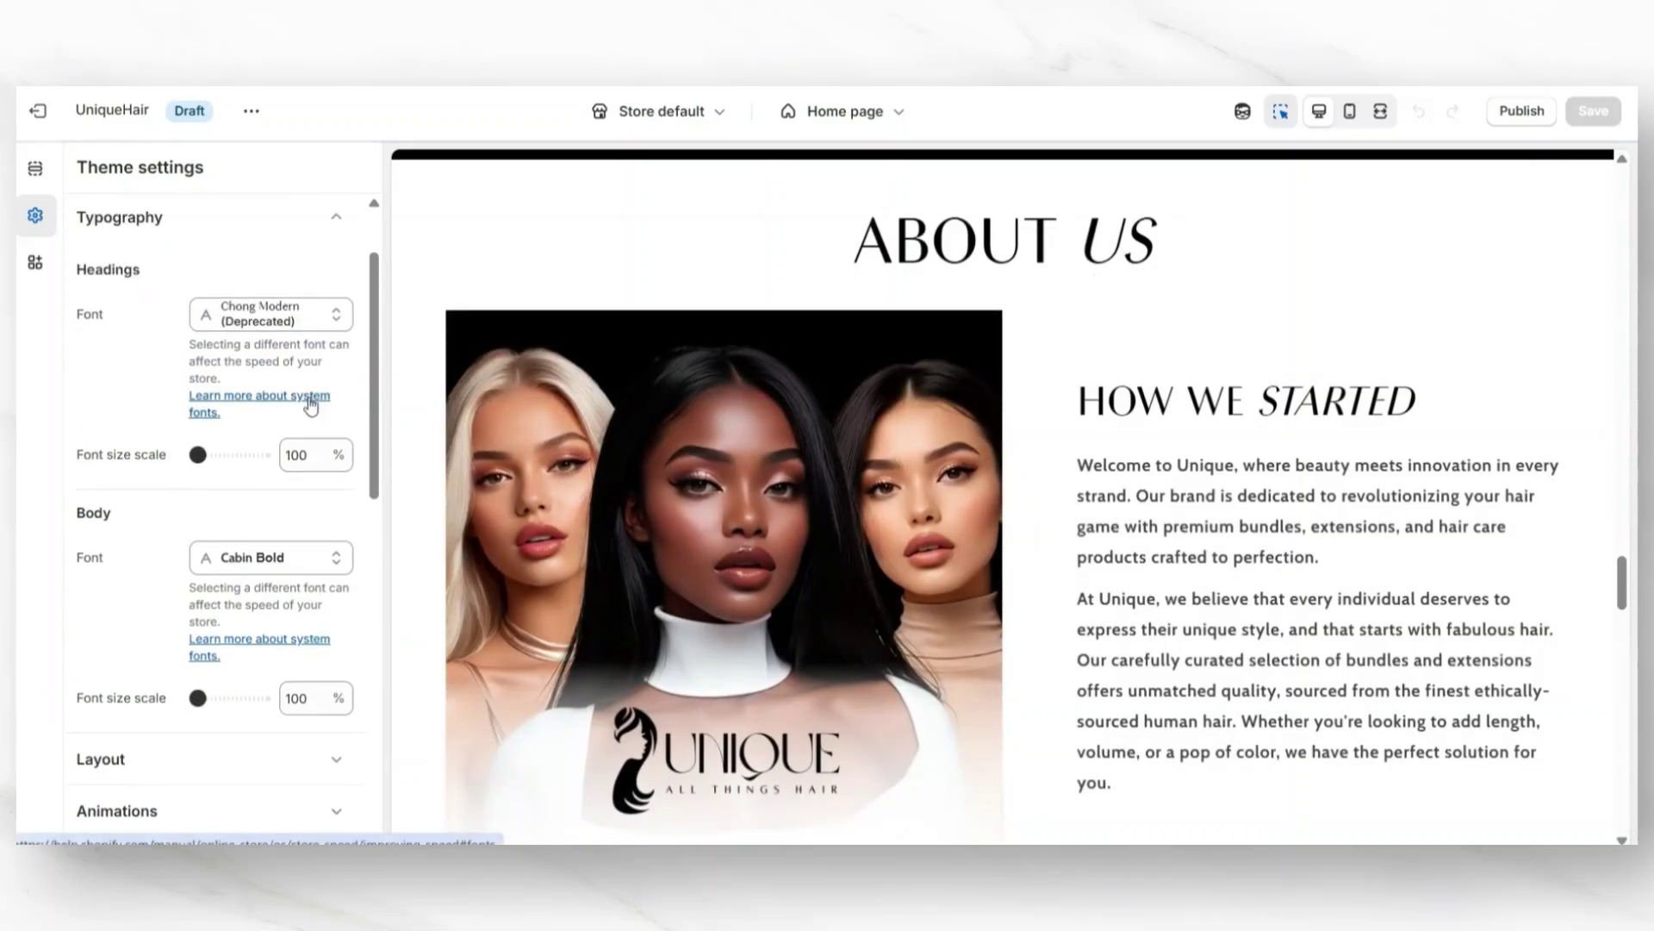
left_click_drag(198, 455, 235, 455)
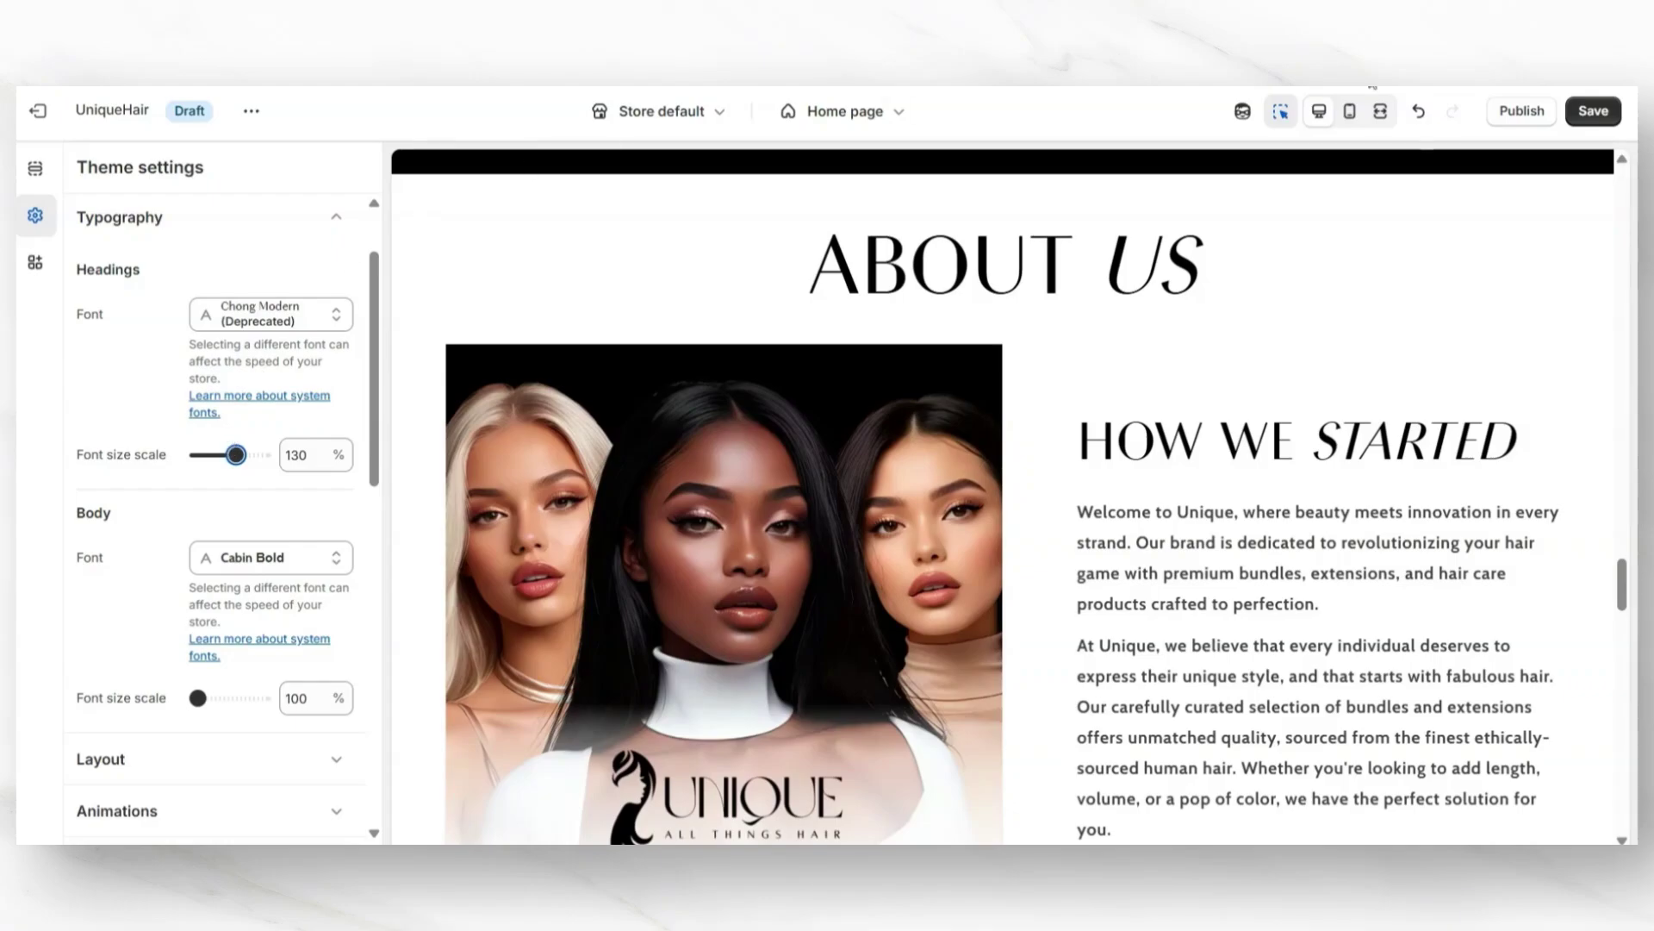
Undo the heading scale, then give buttons a 32 px corner radius and 10 px border.
key("ctrl+z")
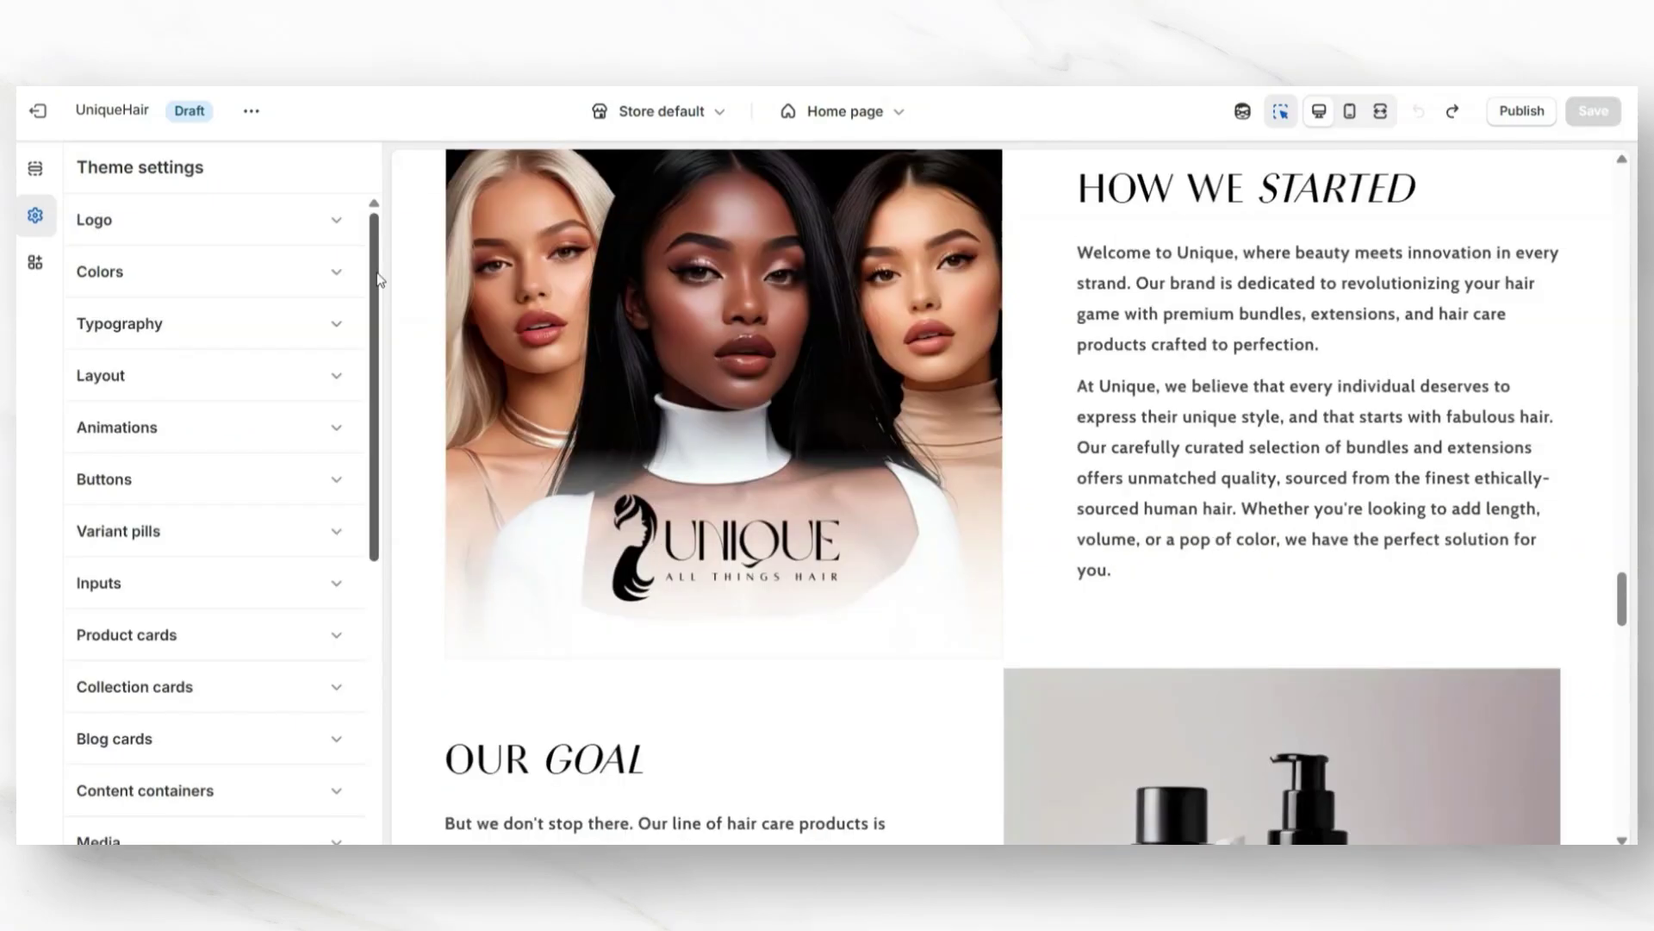
scroll(1627, 522, "down", 15)
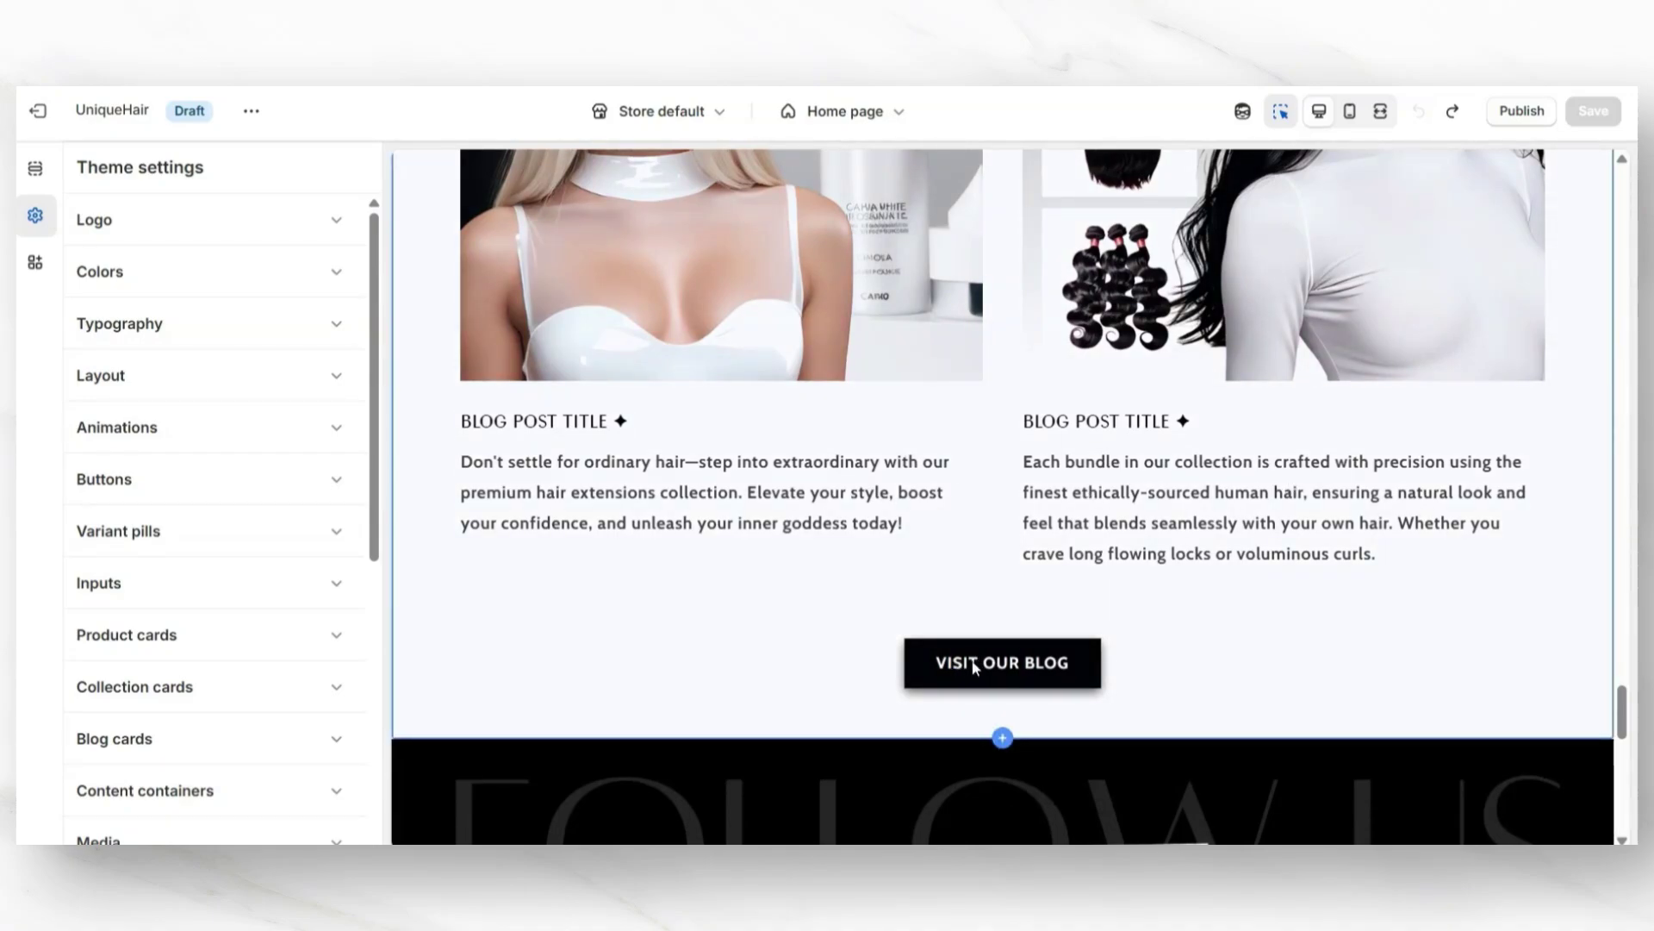
left_click(103, 479)
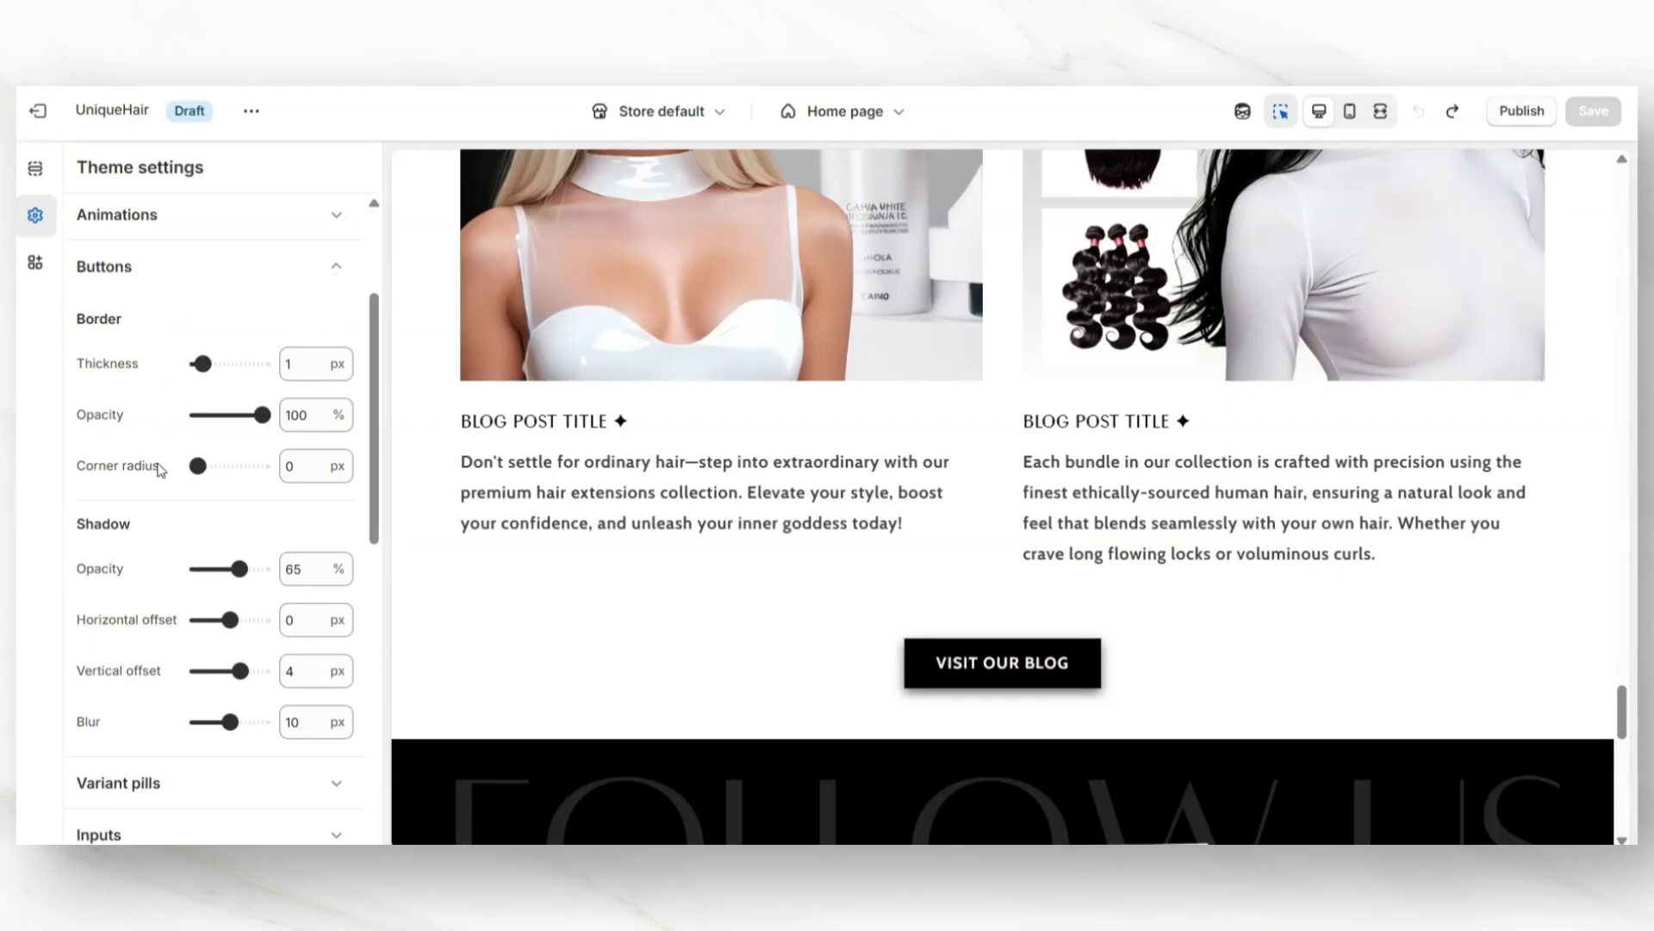
left_click_drag(198, 465, 248, 465)
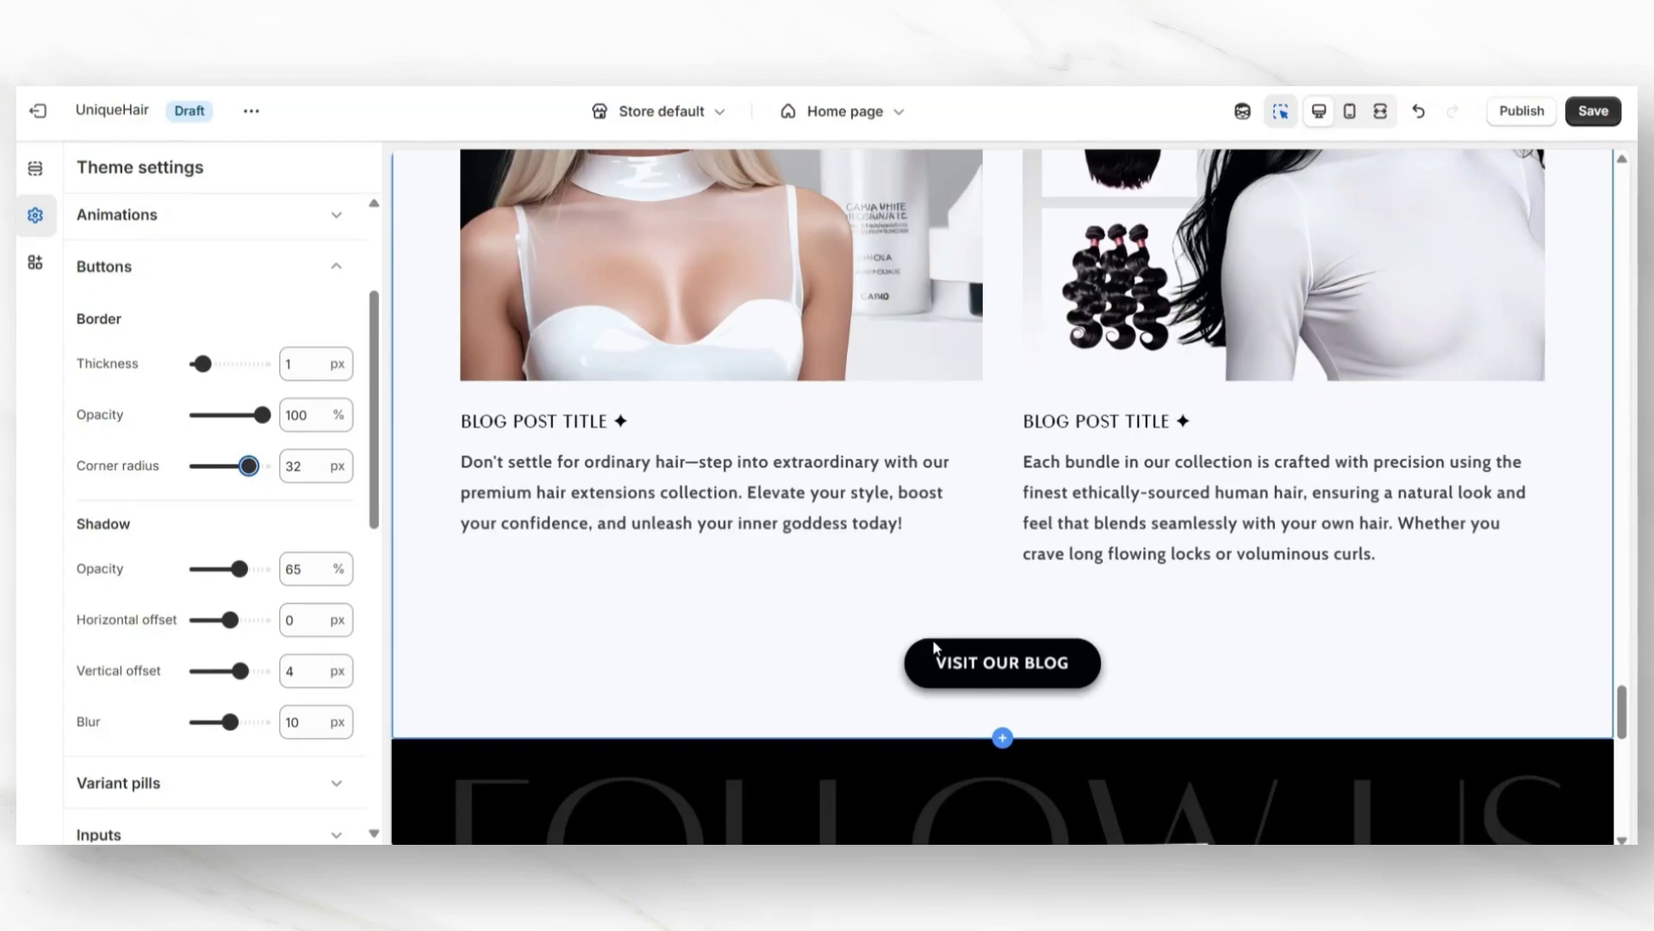
left_click_drag(203, 363, 250, 363)
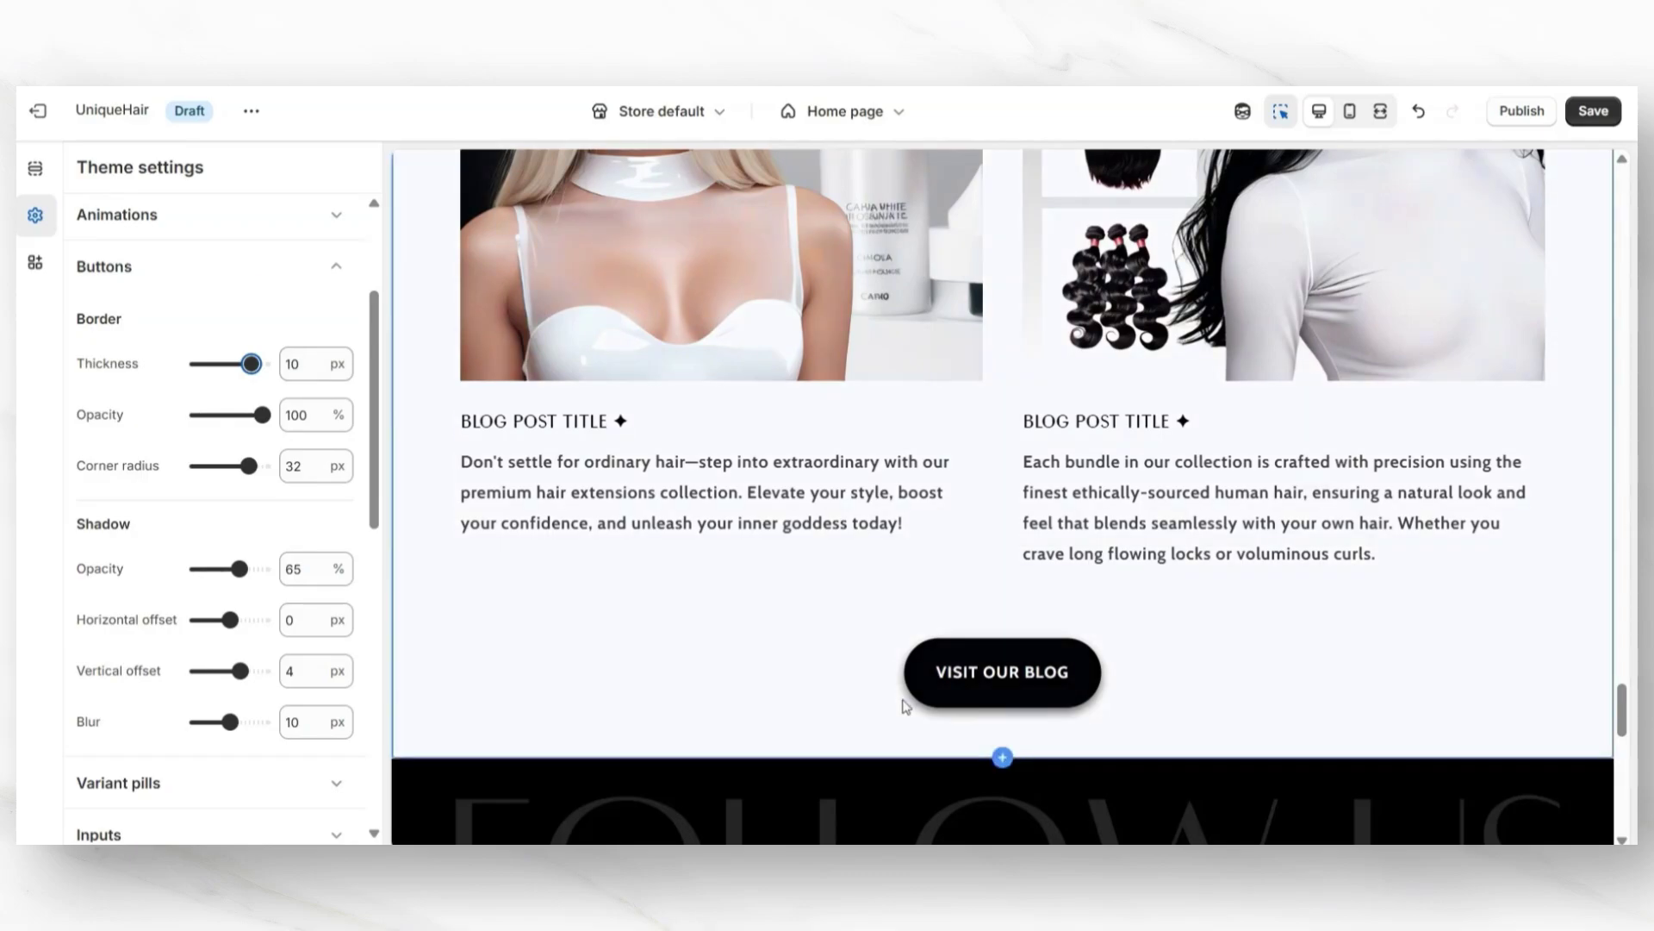
scroll(203, 446, "down", 1)
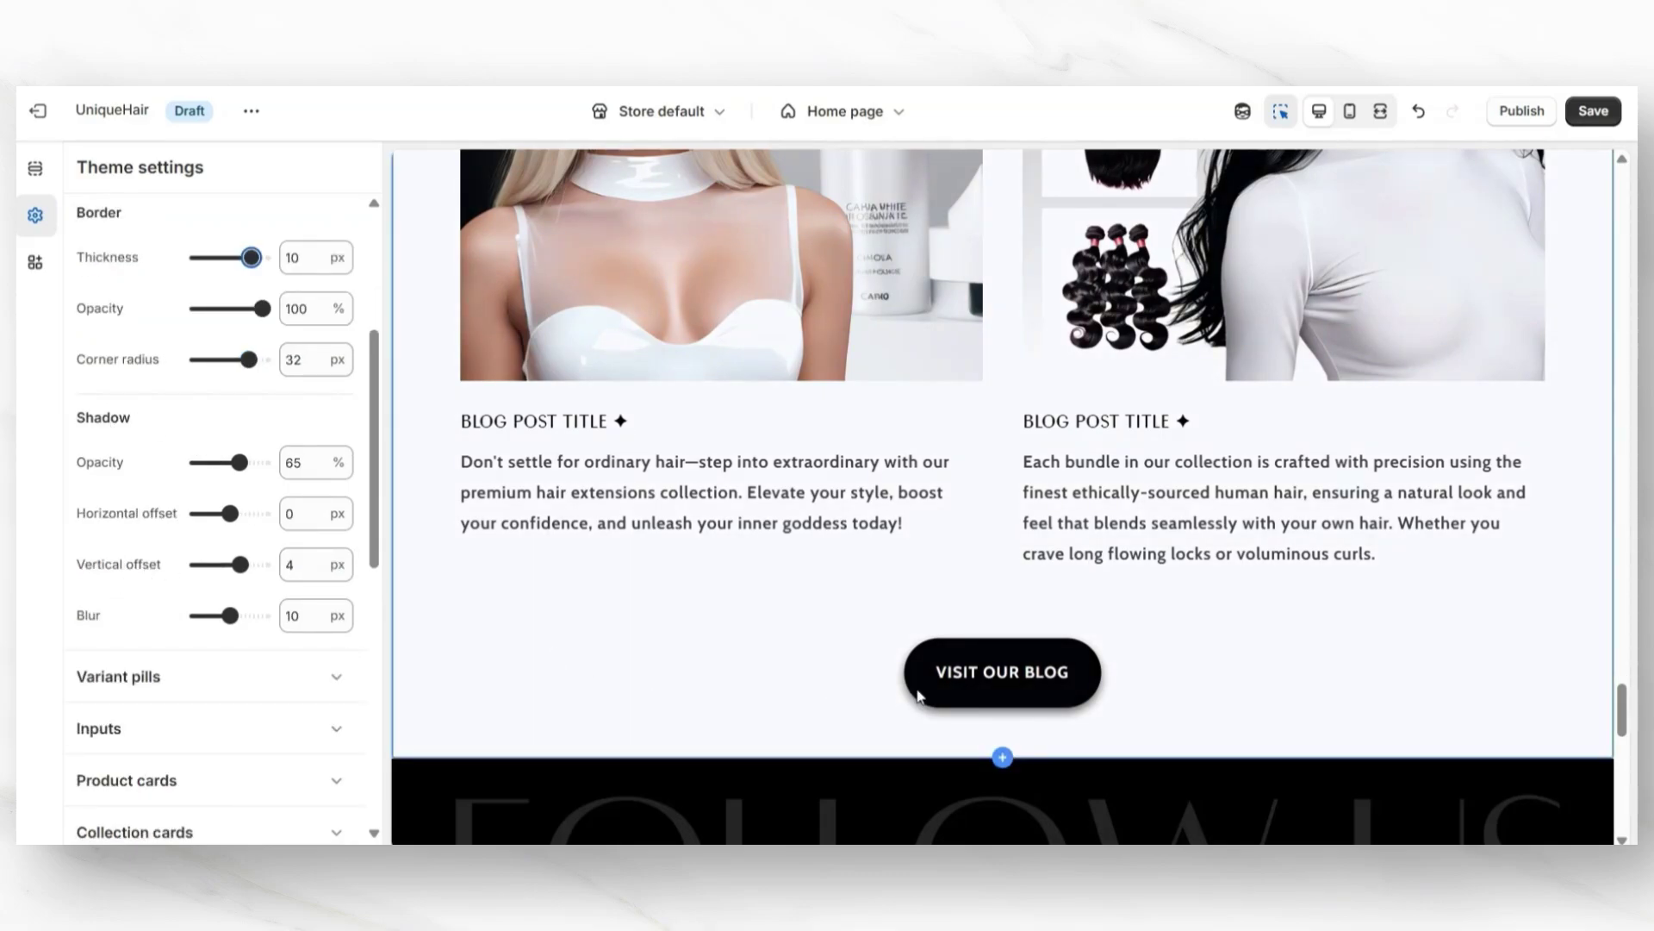
Undo the 32 px corner and 10 px border button changes and review the full-width preview.
key("ctrl+shift+f")
key("ctrl+z")
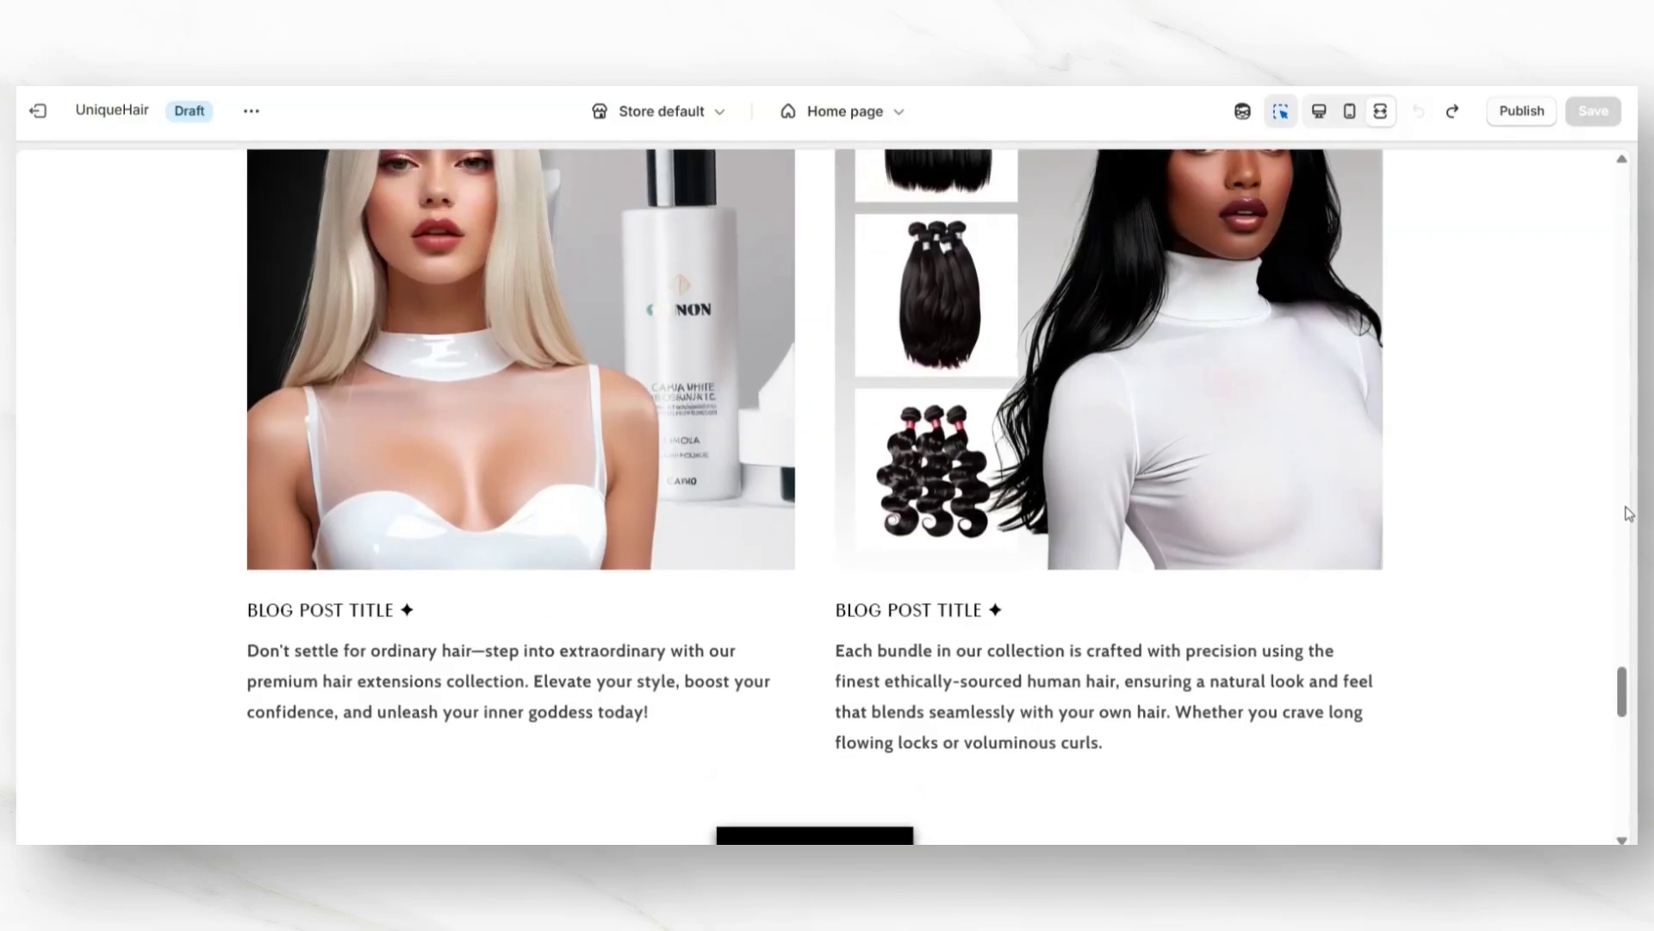
scroll(1628, 514, "up", 6)
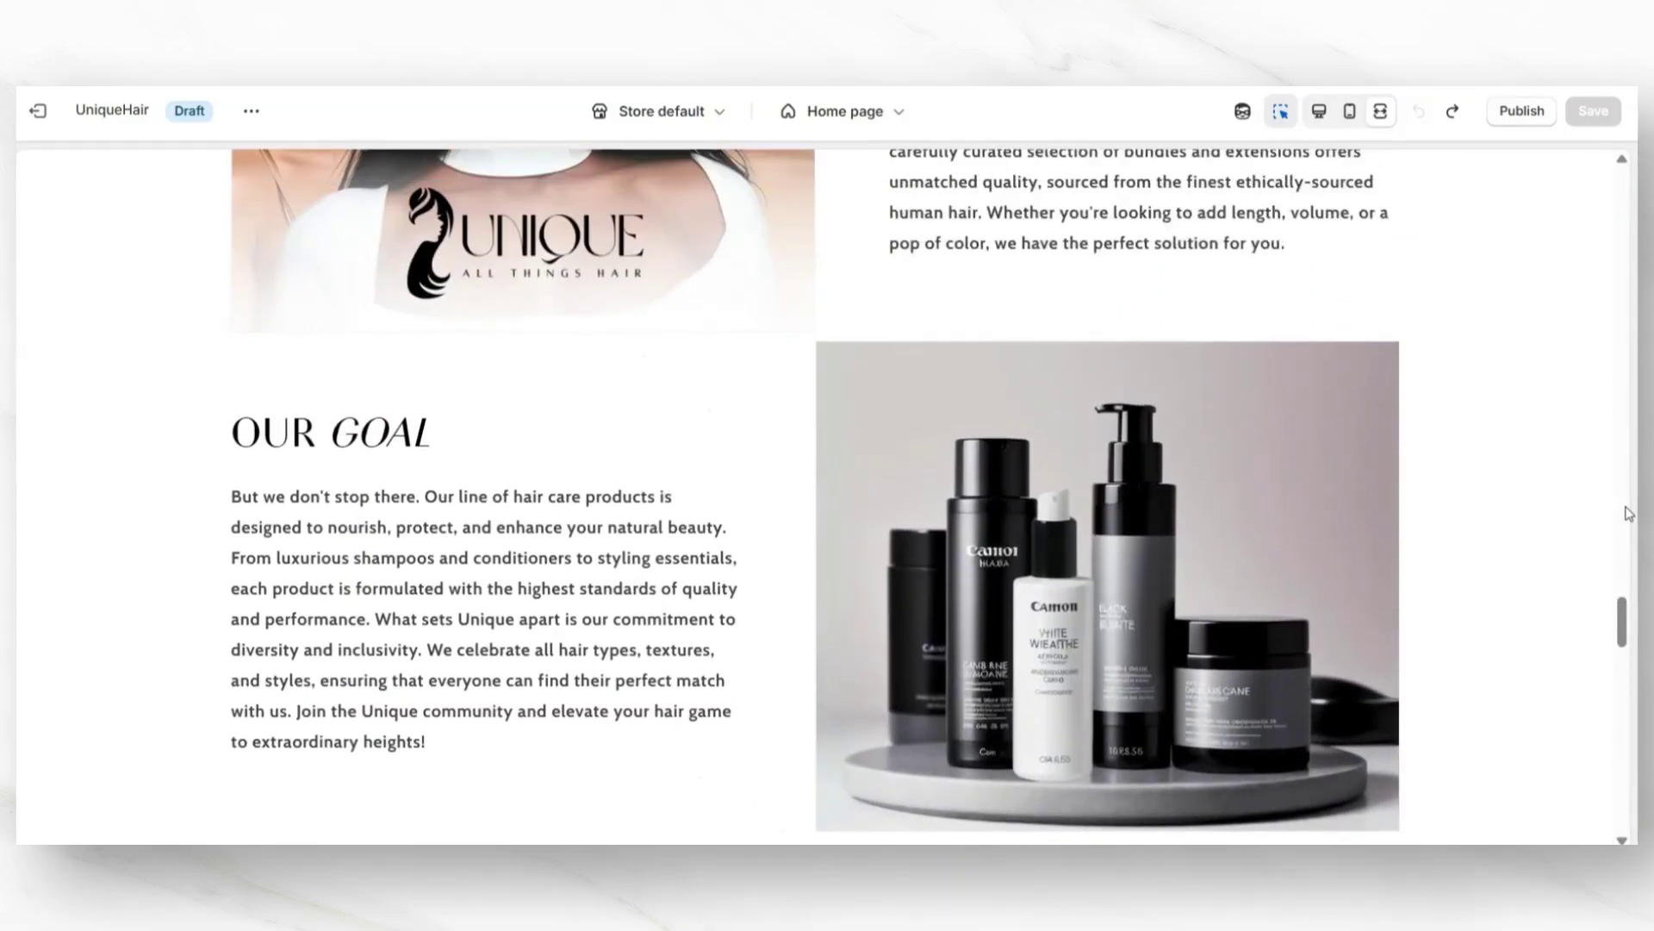